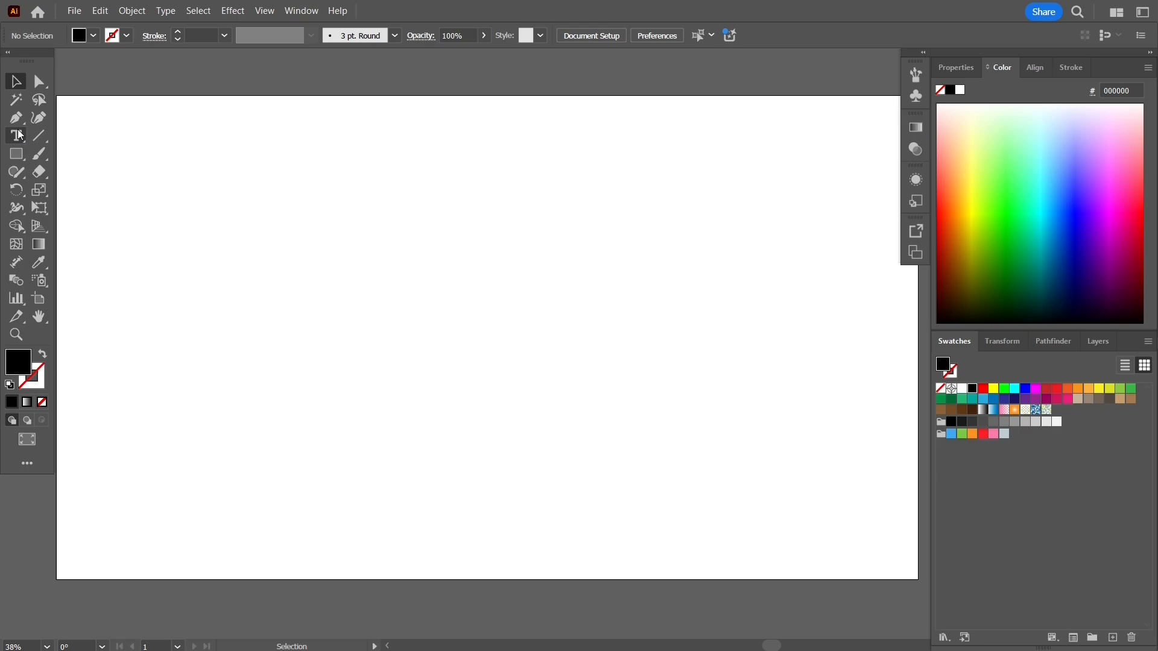
Add the text SLICE in bold Square721 BT and enlarge it to about 389 pt.
click(20, 135)
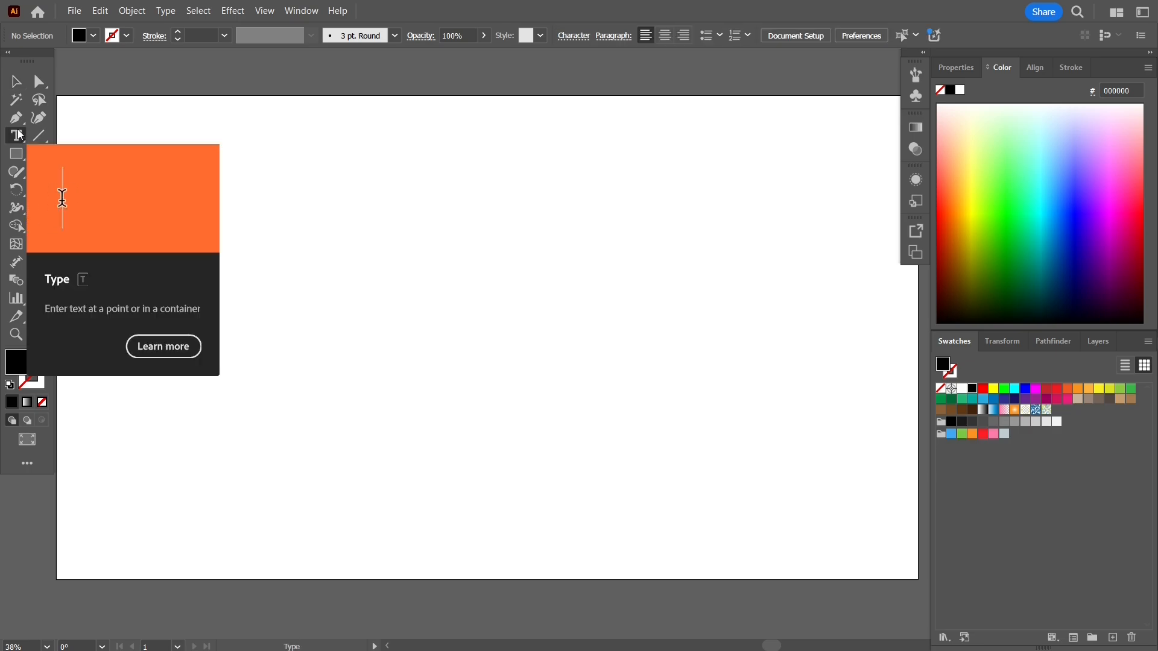
click(274, 277)
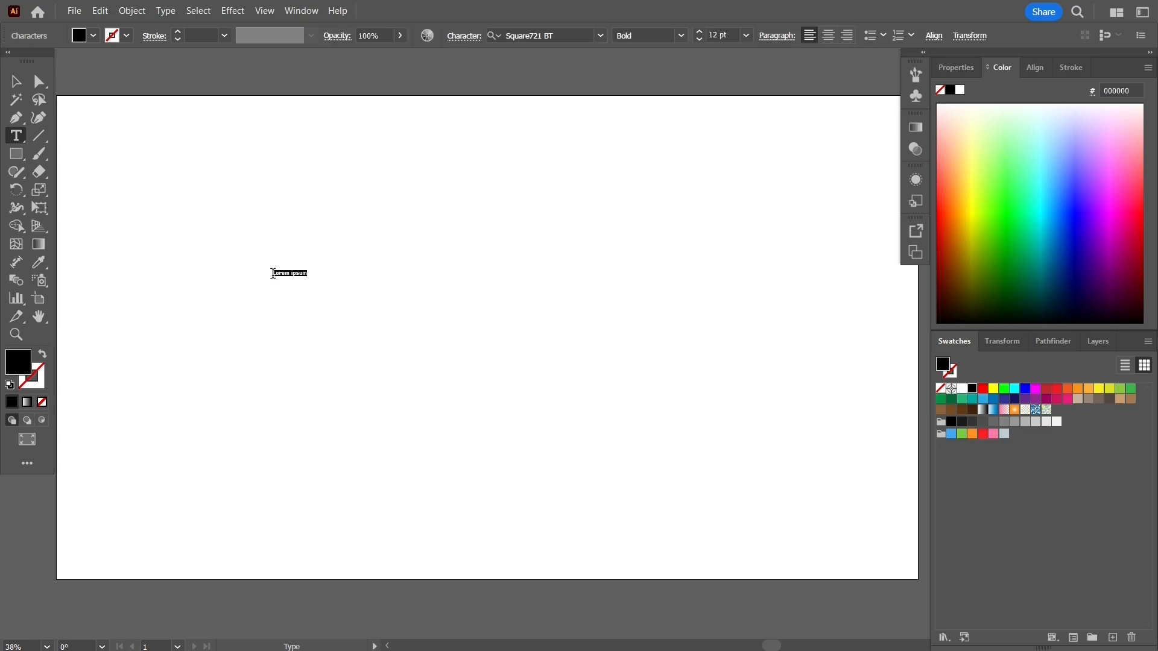
key(BackSpace)
text(buq)
drag(372, 283, 595, 388)
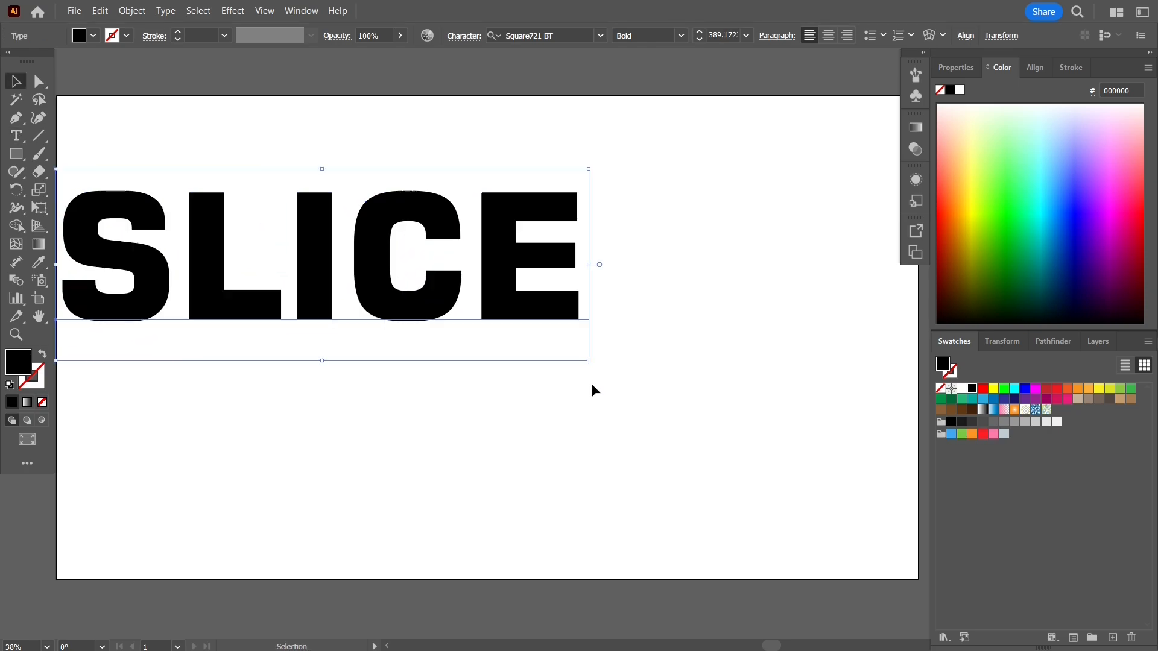
Center the word SLICE horizontally and vertically on the artboard.
click(1035, 67)
click(971, 108)
click(1115, 108)
click(534, 170)
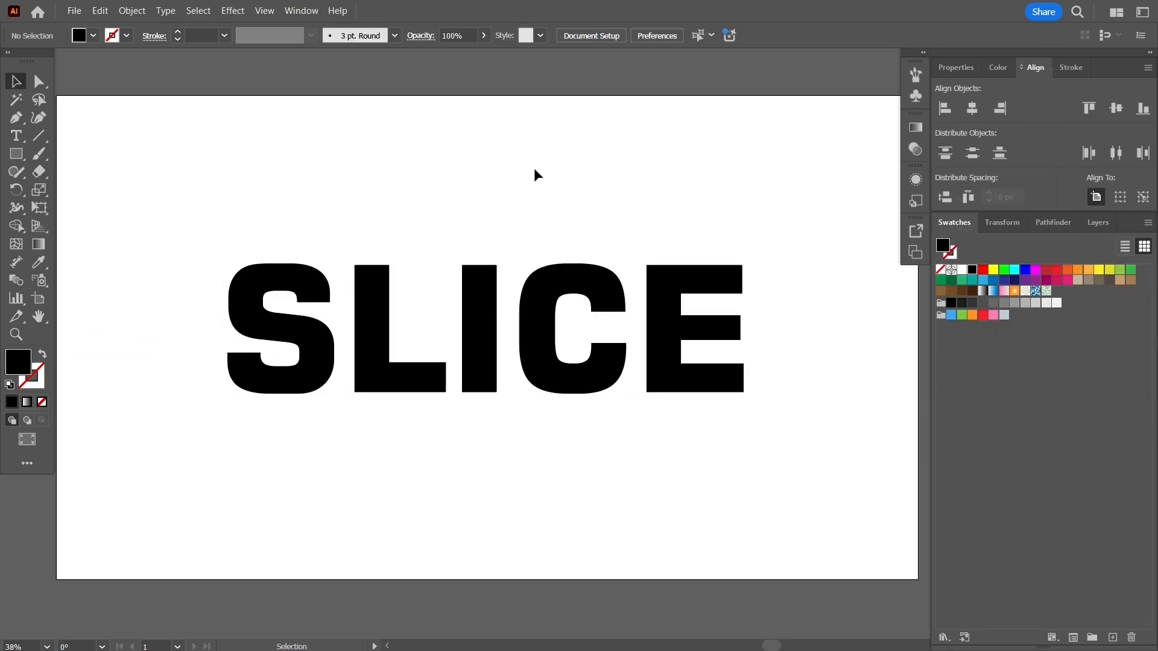
click(491, 277)
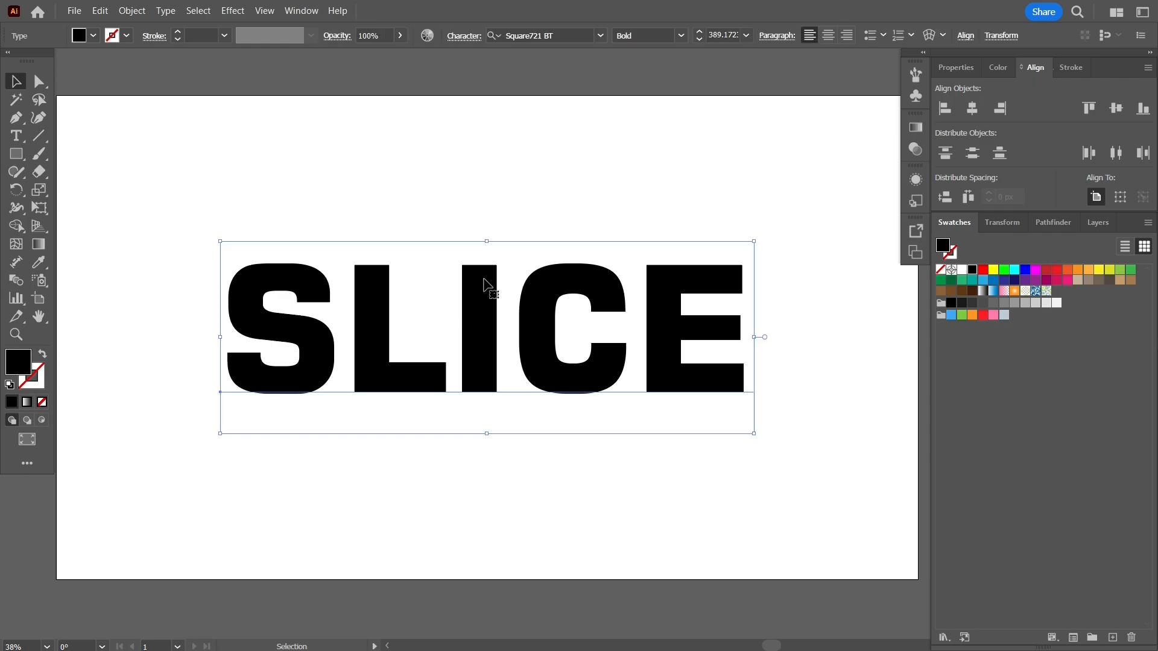
click(681, 36)
click(685, 38)
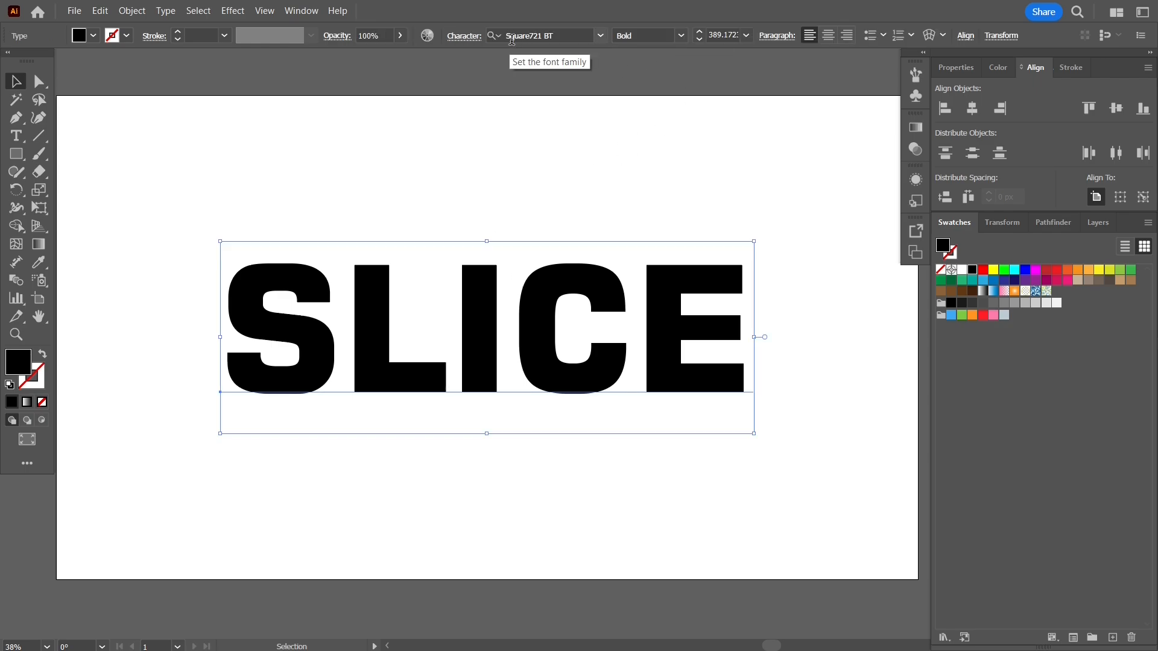
click(543, 145)
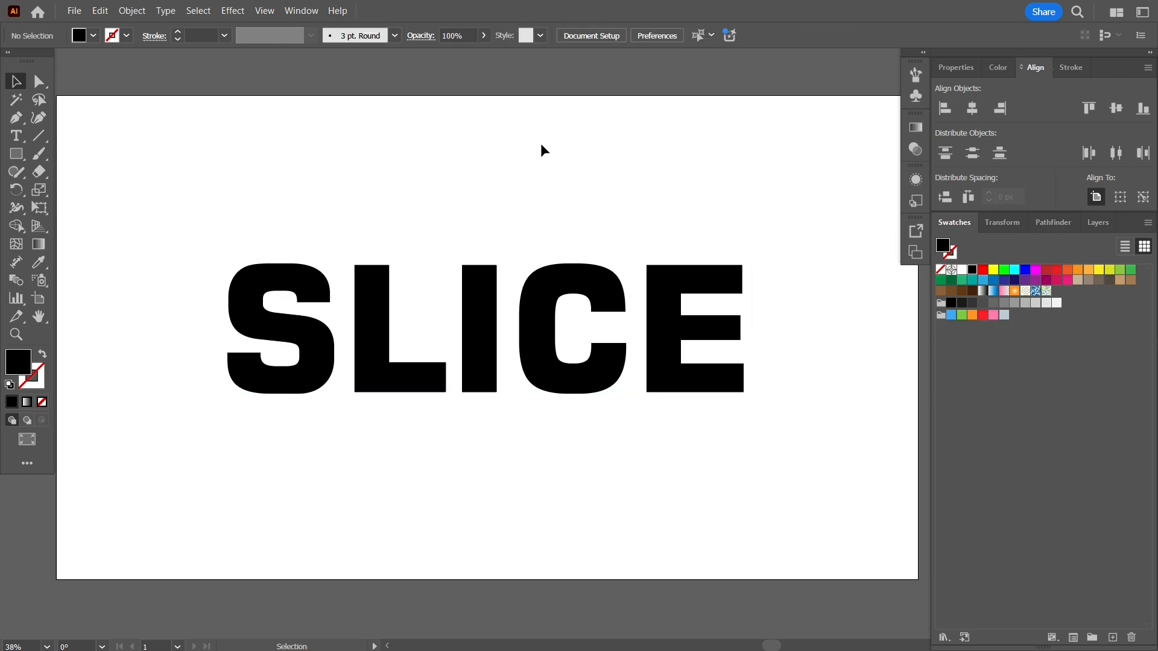
Fill the word SLICE with the light green swatch.
click(689, 285)
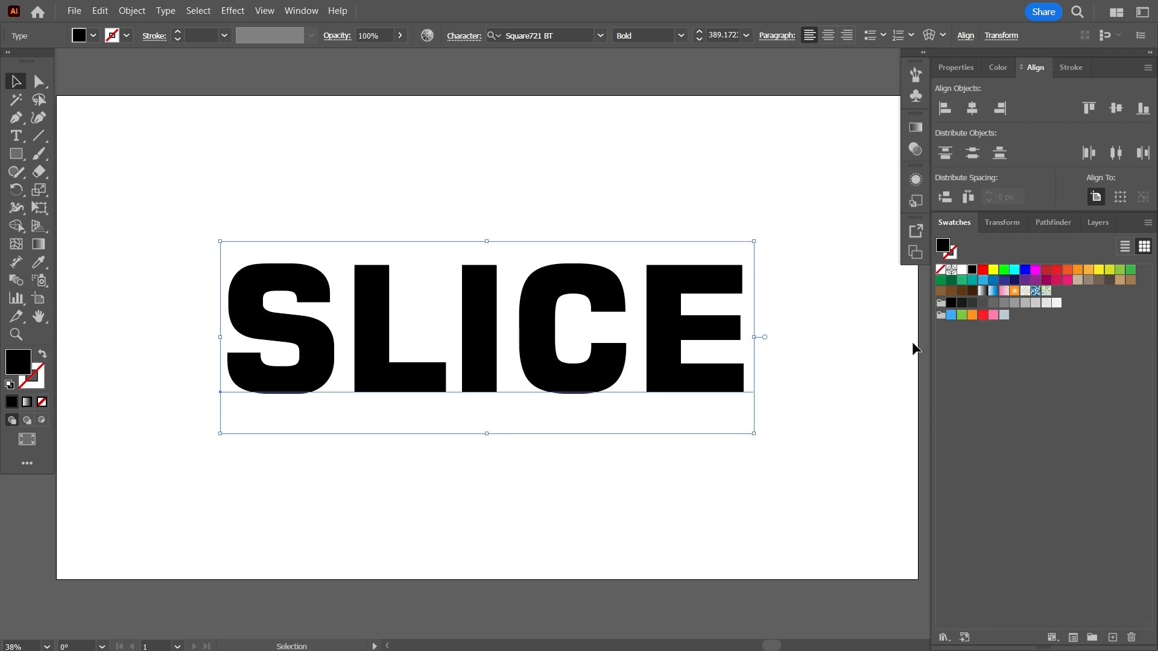
click(962, 314)
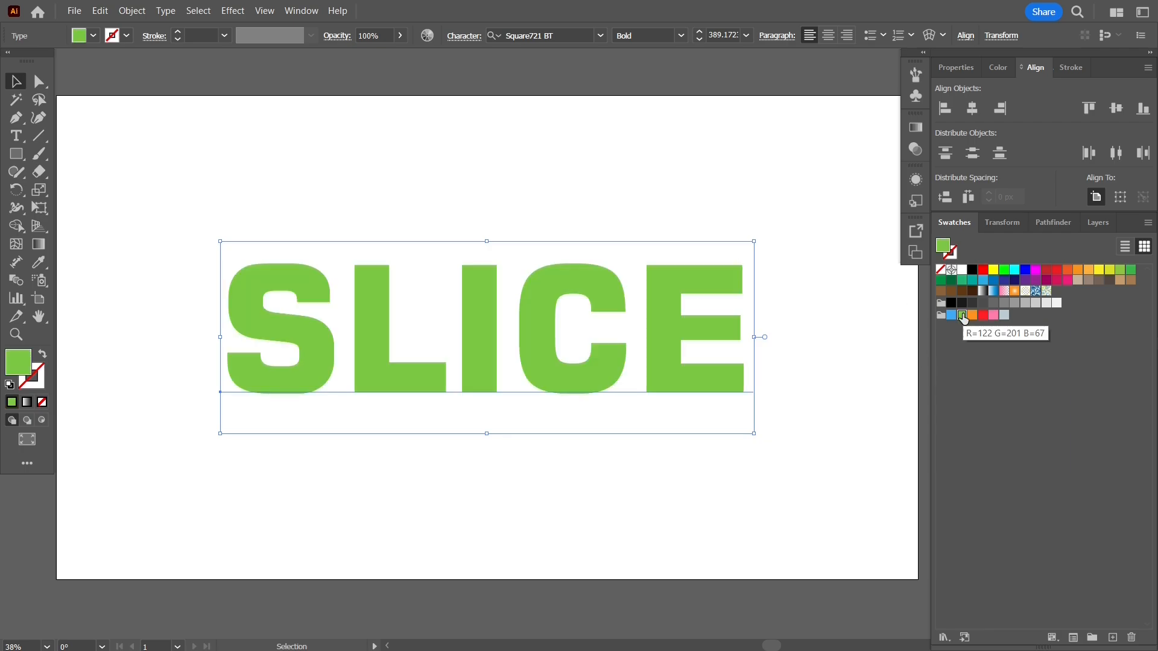
click(622, 188)
Convert the word SLICE to outlines and ungroup it into separate letters.
click(251, 288)
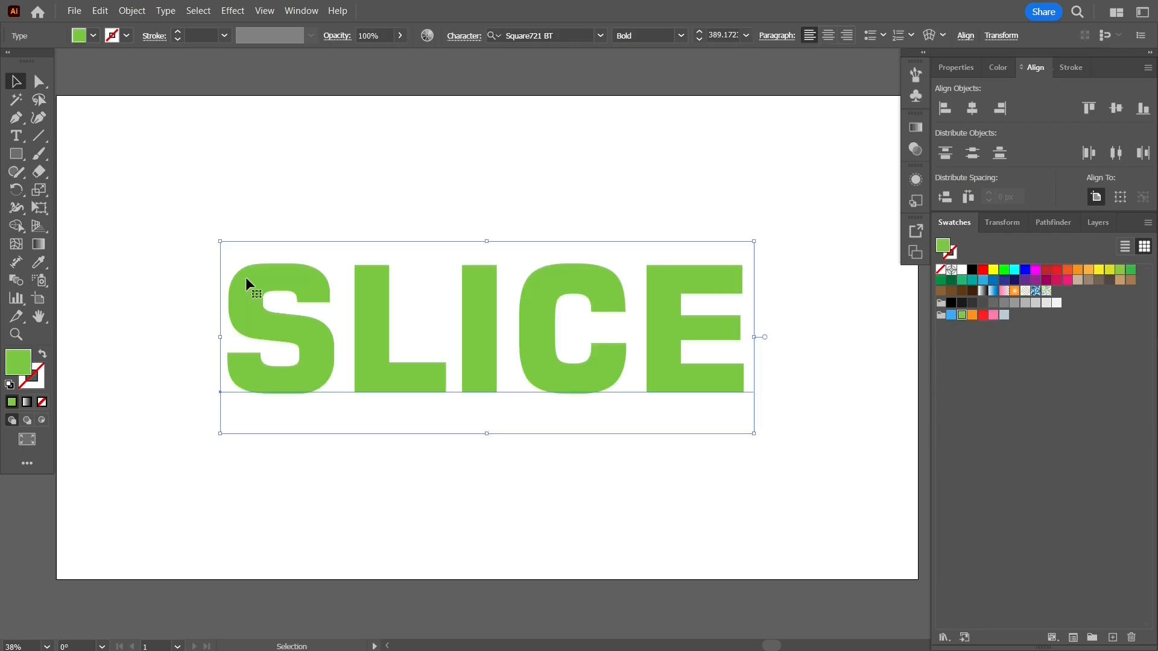
right_click(249, 273)
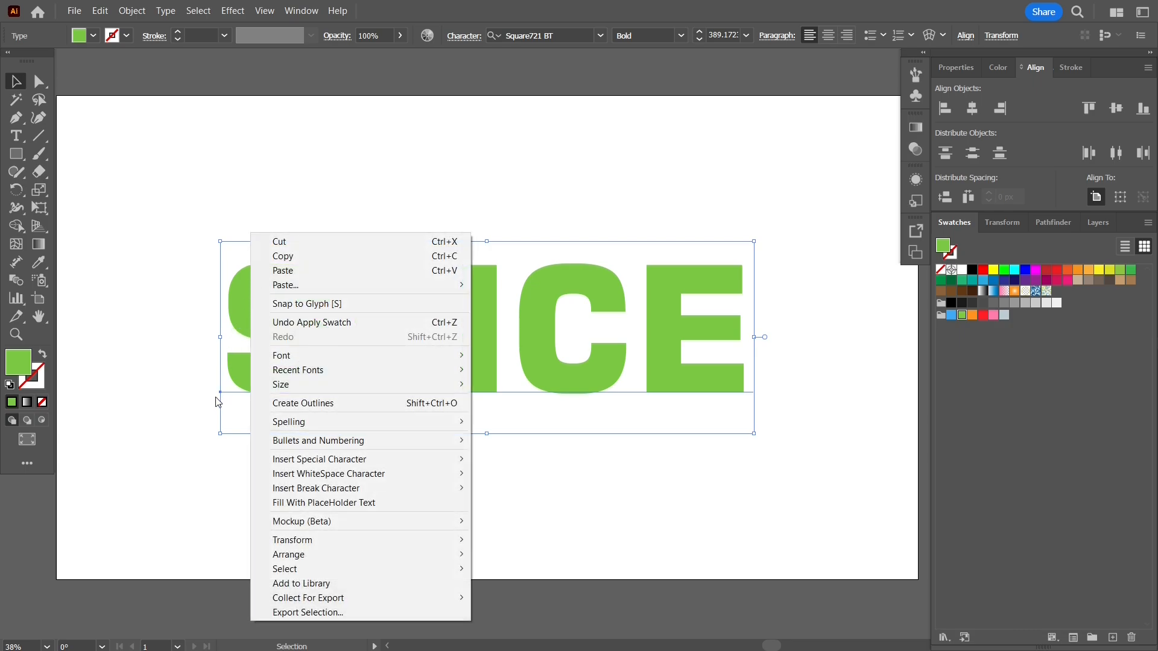
click(327, 404)
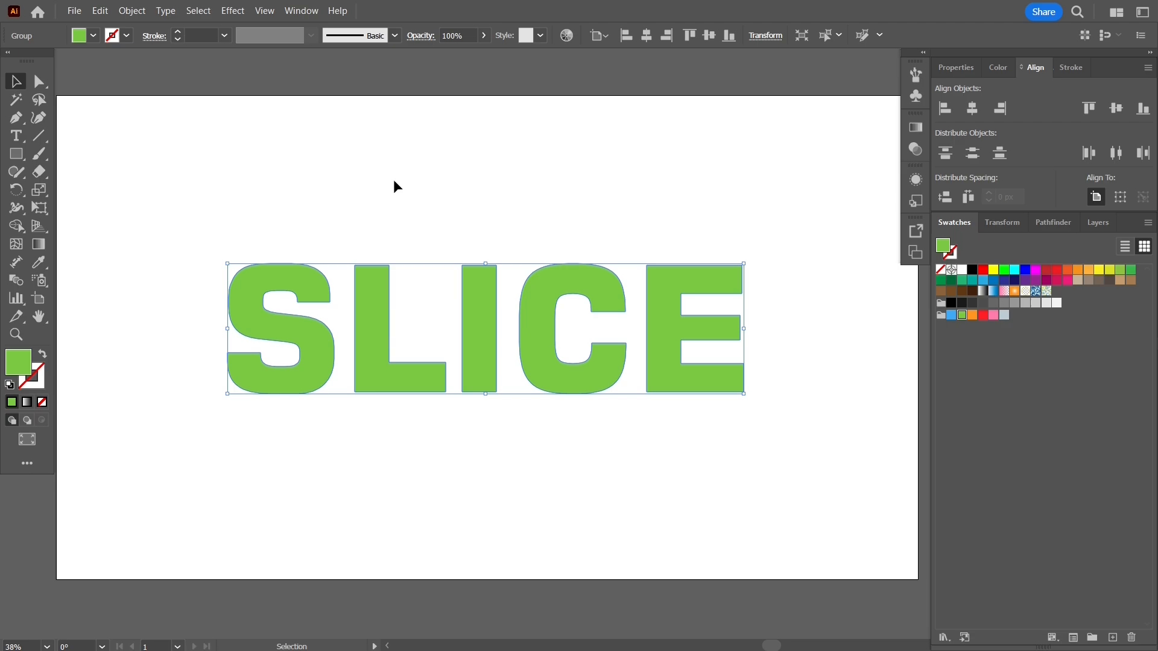
right_click(299, 280)
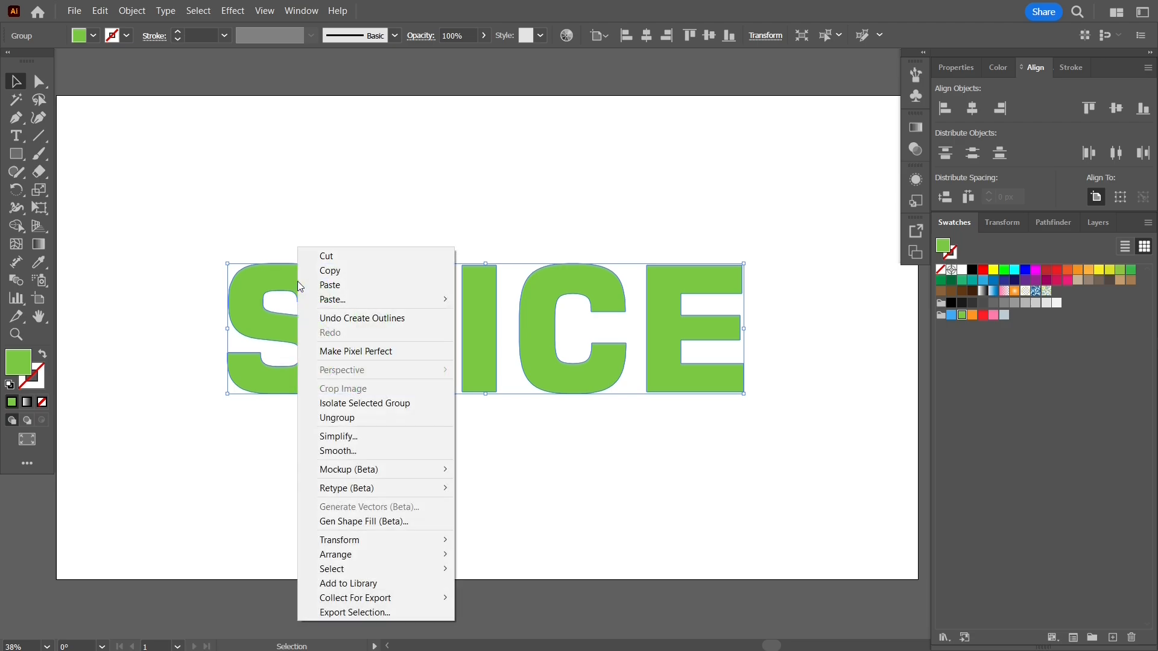
click(318, 417)
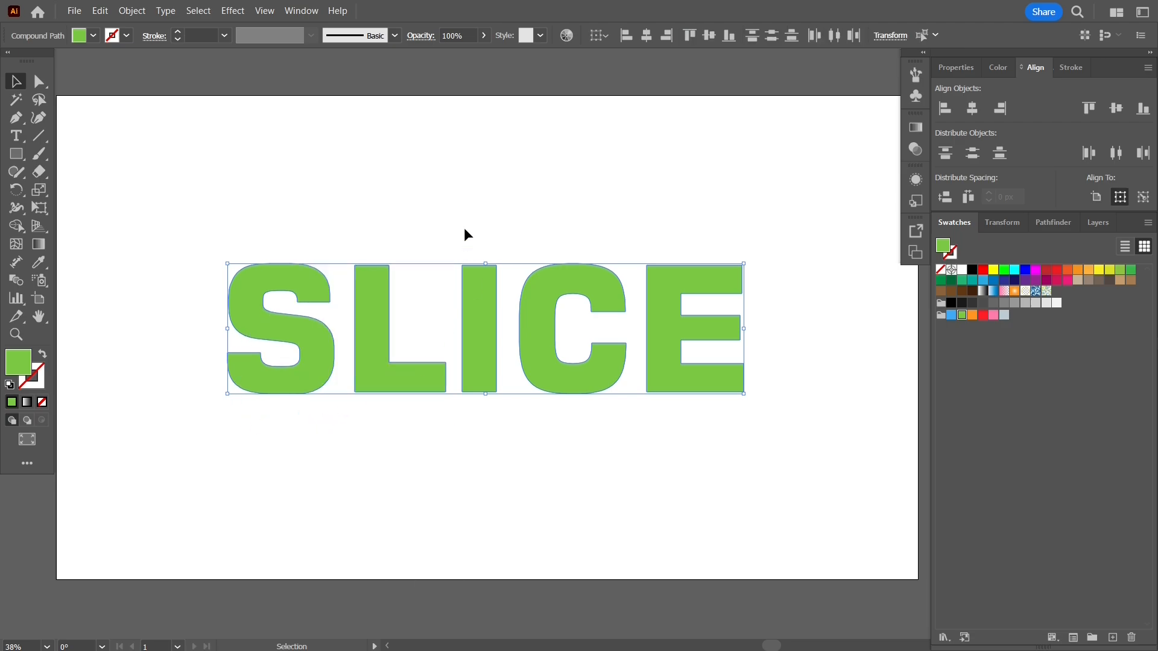
click(455, 181)
Select the letters of SLICE one after another to check that each is a separate object.
click(290, 279)
click(365, 285)
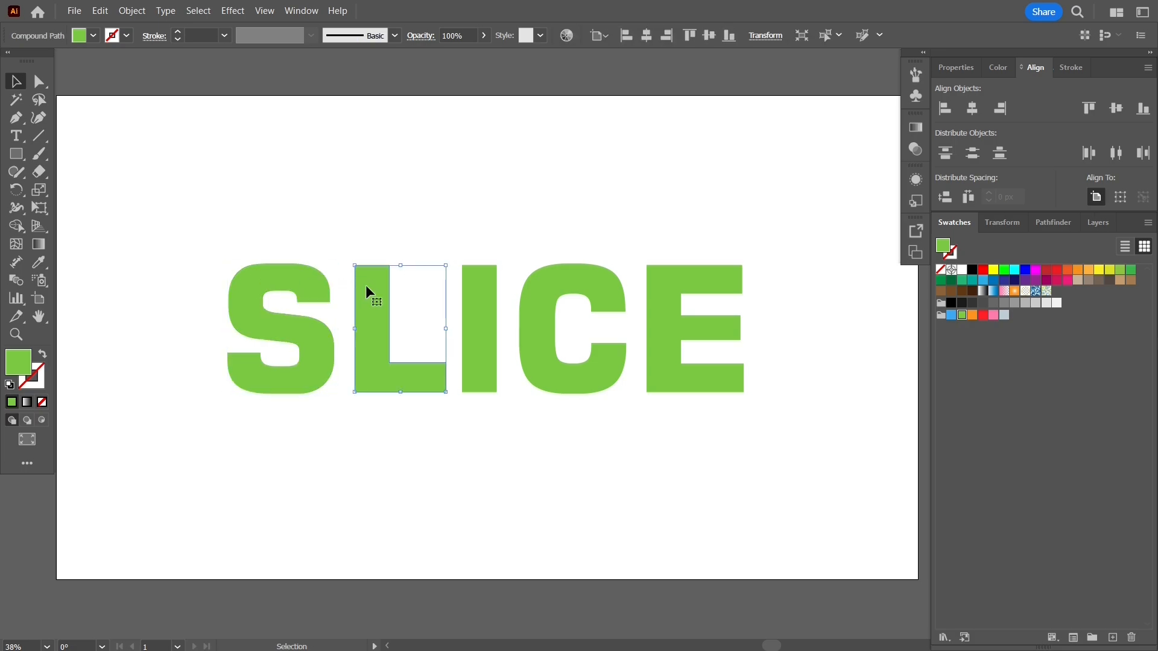
click(493, 296)
click(554, 283)
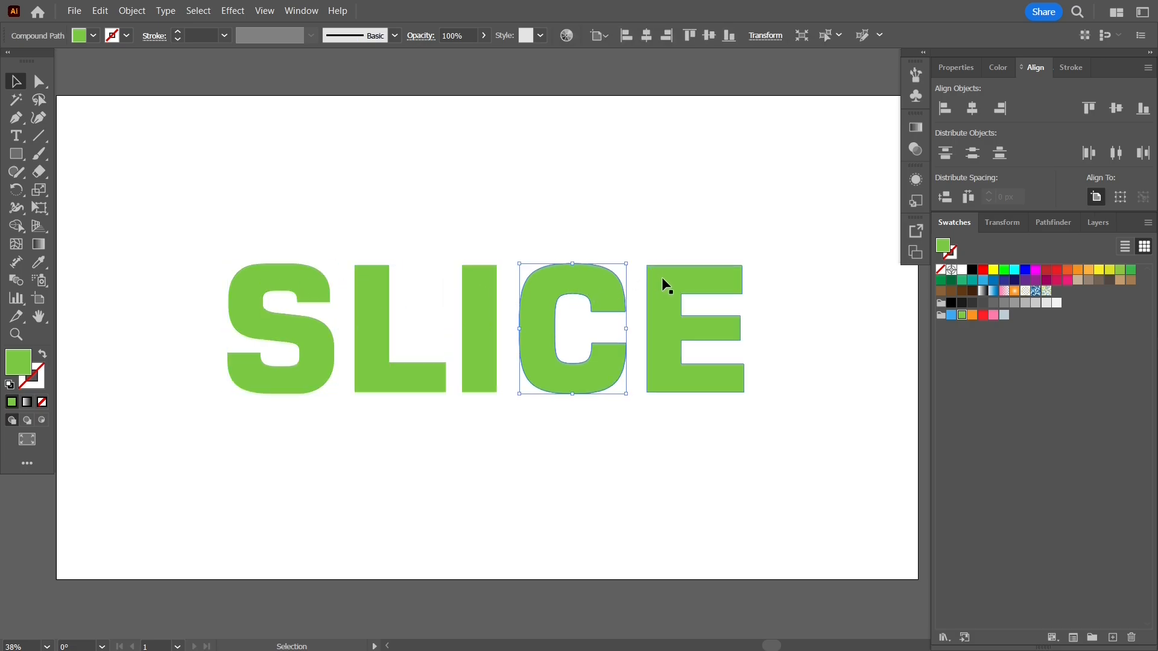
click(661, 276)
click(567, 196)
Draw a rising diagonal line across the whole word with the Line Segment tool and set its angle to 45°.
click(41, 138)
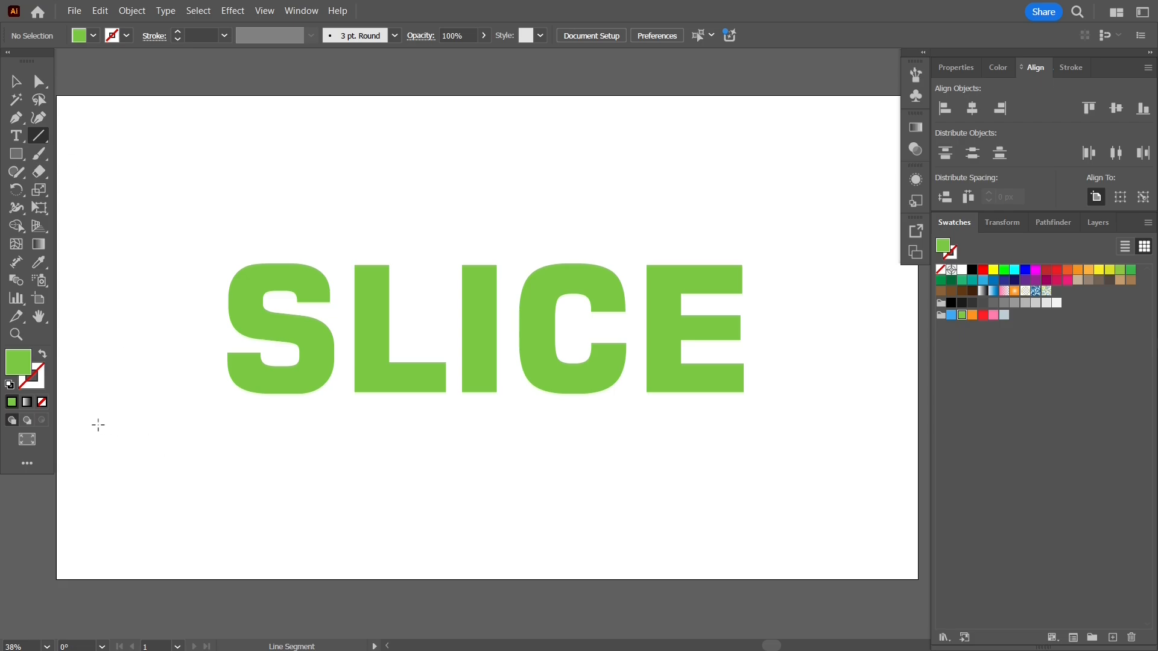
drag(91, 436, 841, 229)
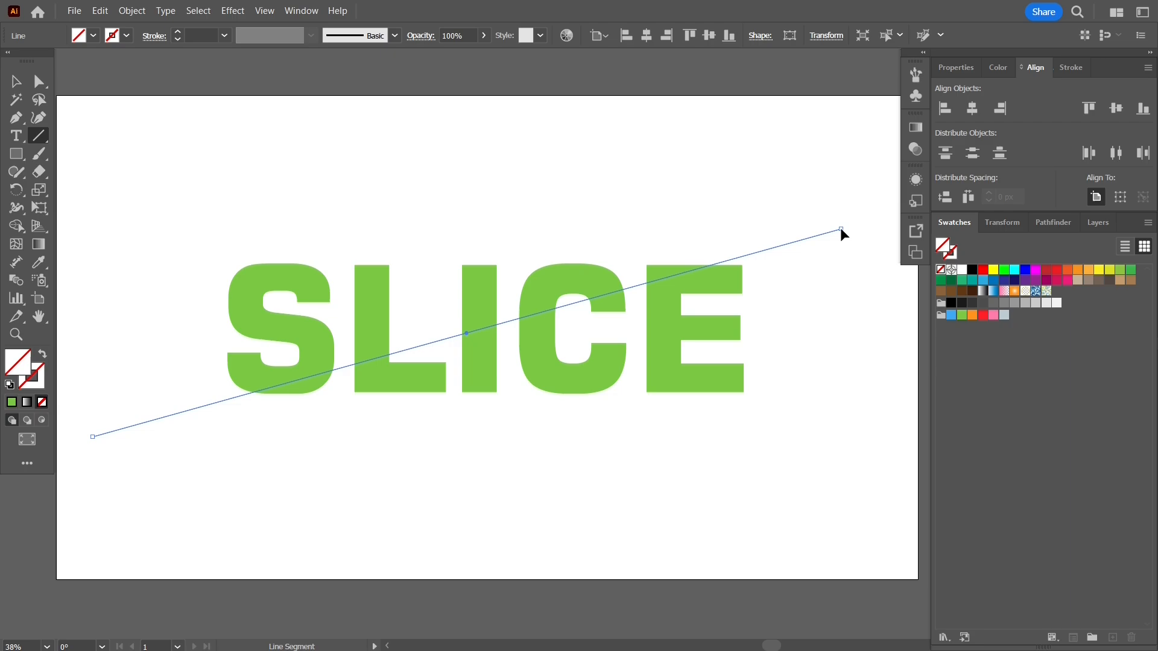
click(957, 67)
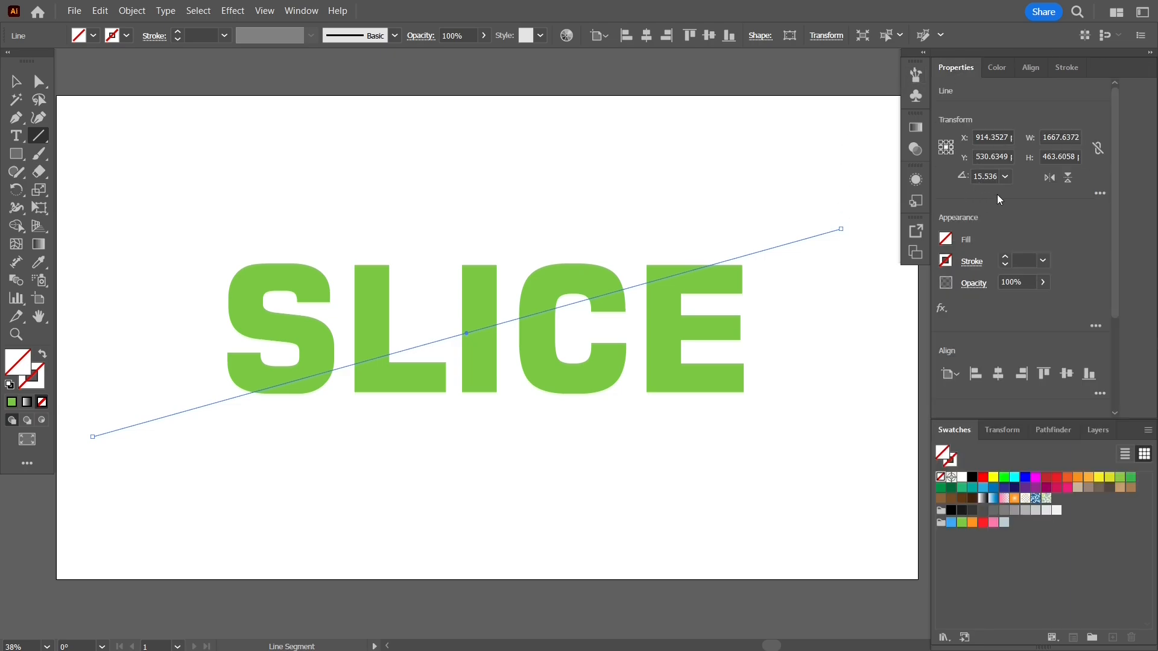
click(987, 176)
text(45)
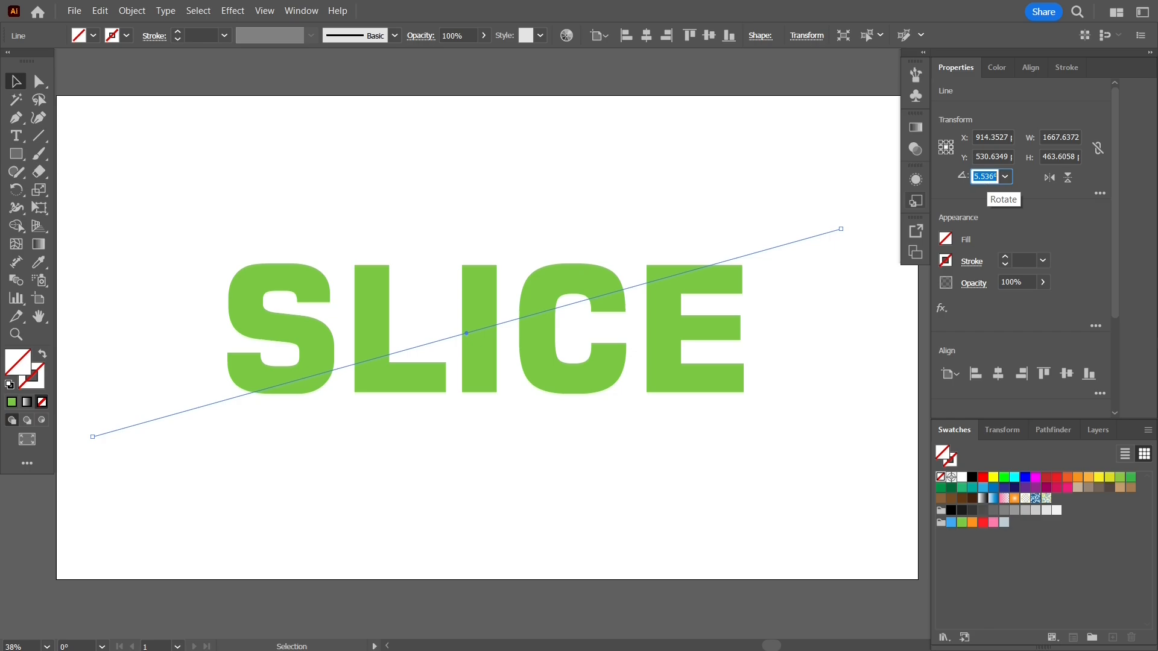
key(Return)
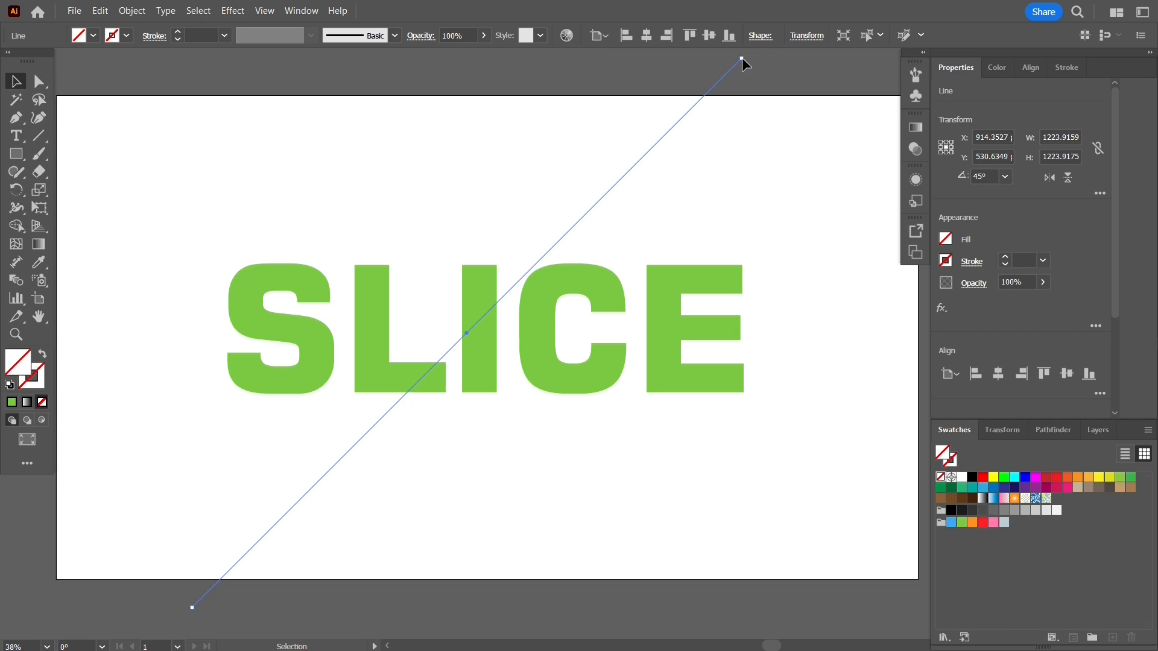
Shorten the 45° line to about 852 wide and high and move it so it crosses the S and L.
drag(740, 58, 658, 141)
drag(658, 141, 574, 225)
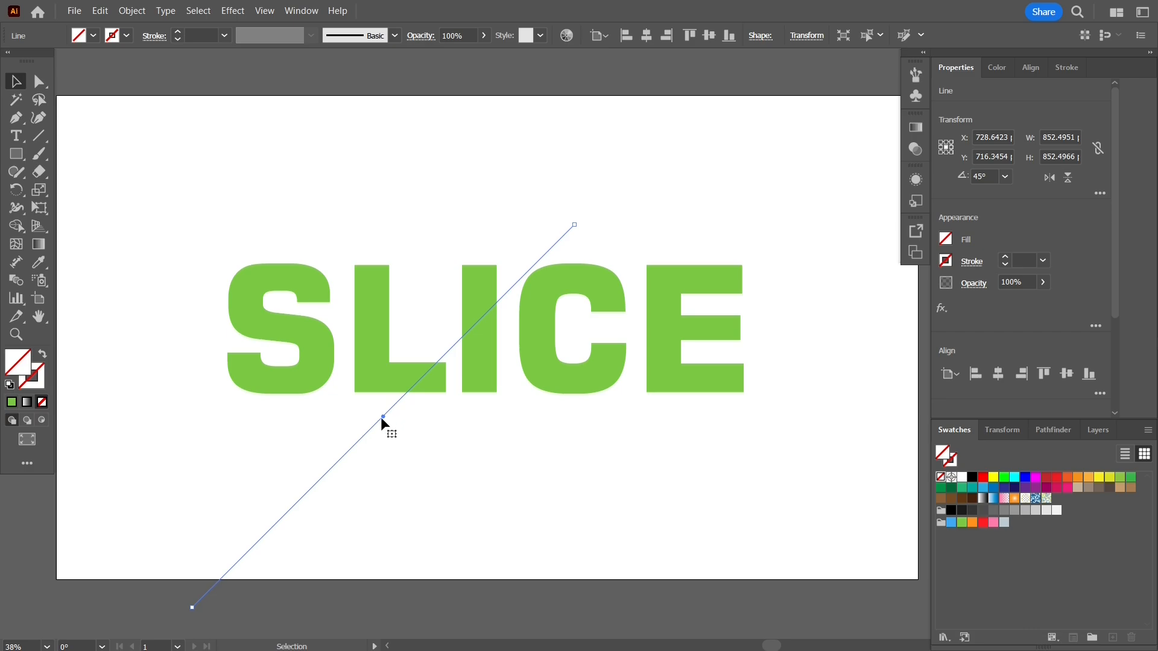
drag(382, 418, 376, 309)
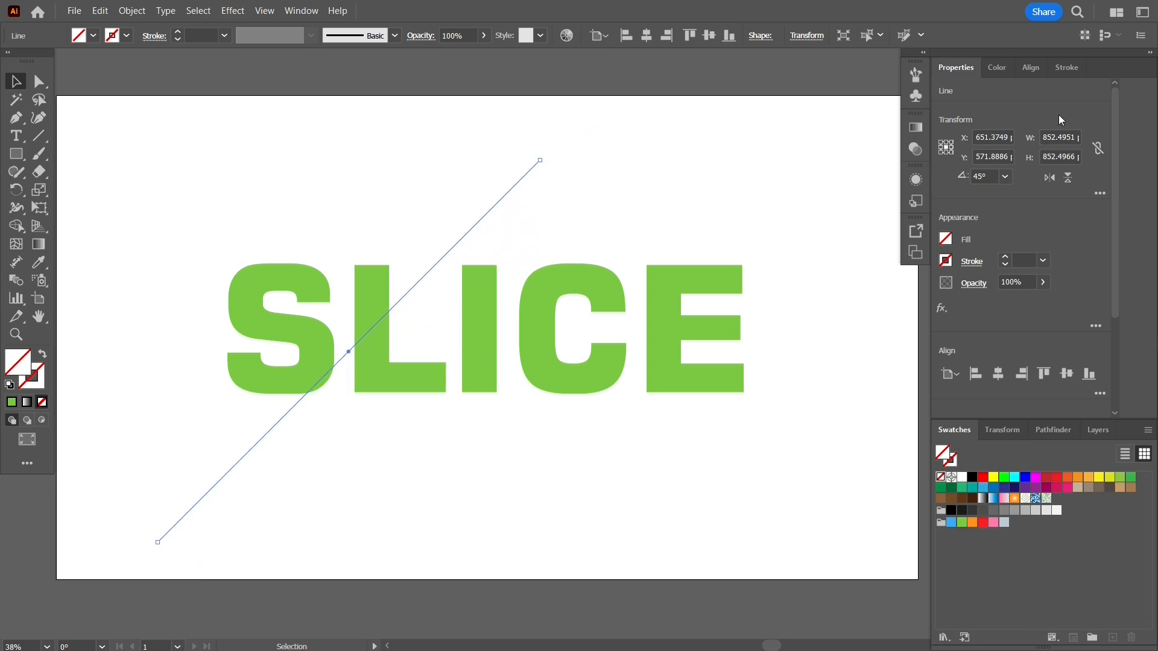
Give the diagonal line a 1 pt stroke.
click(1073, 68)
click(1039, 90)
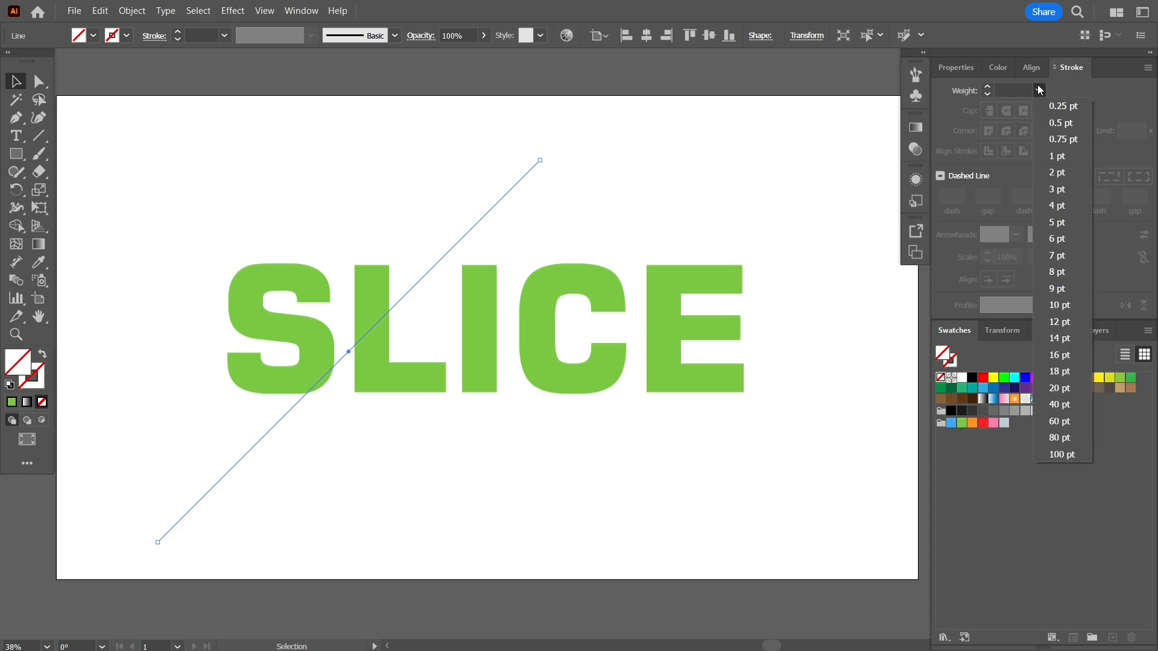
click(1058, 156)
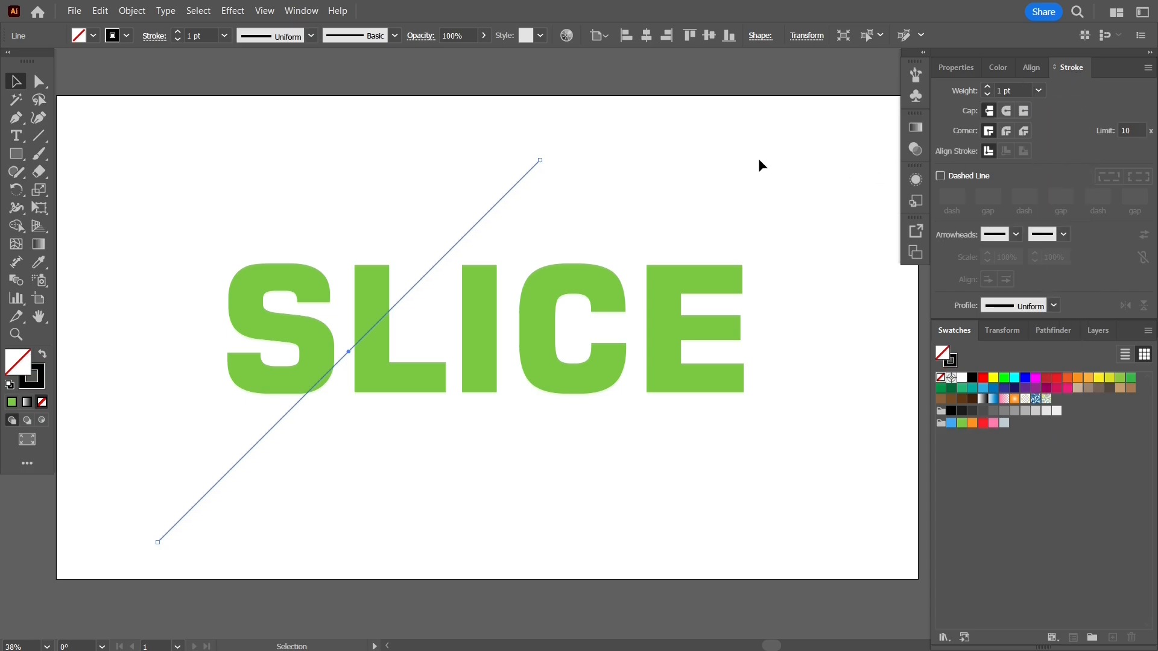
click(756, 161)
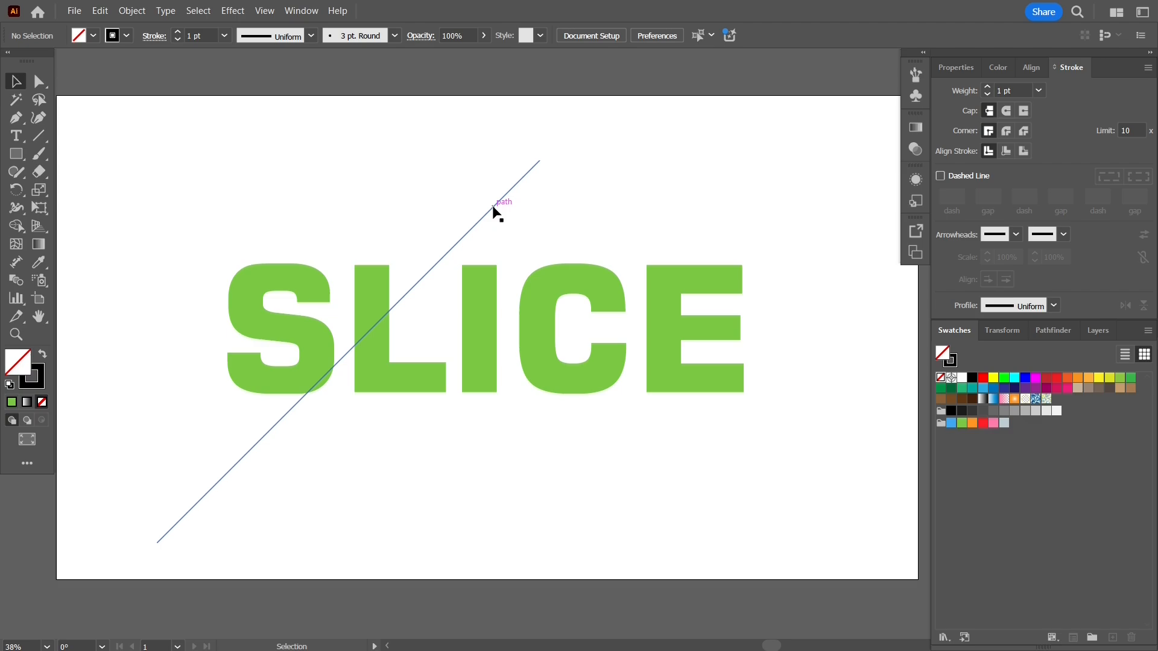
Duplicate the diagonal line horizontally so the copy crosses the C and E, and paste copies of both lines in front.
drag(493, 207, 752, 218)
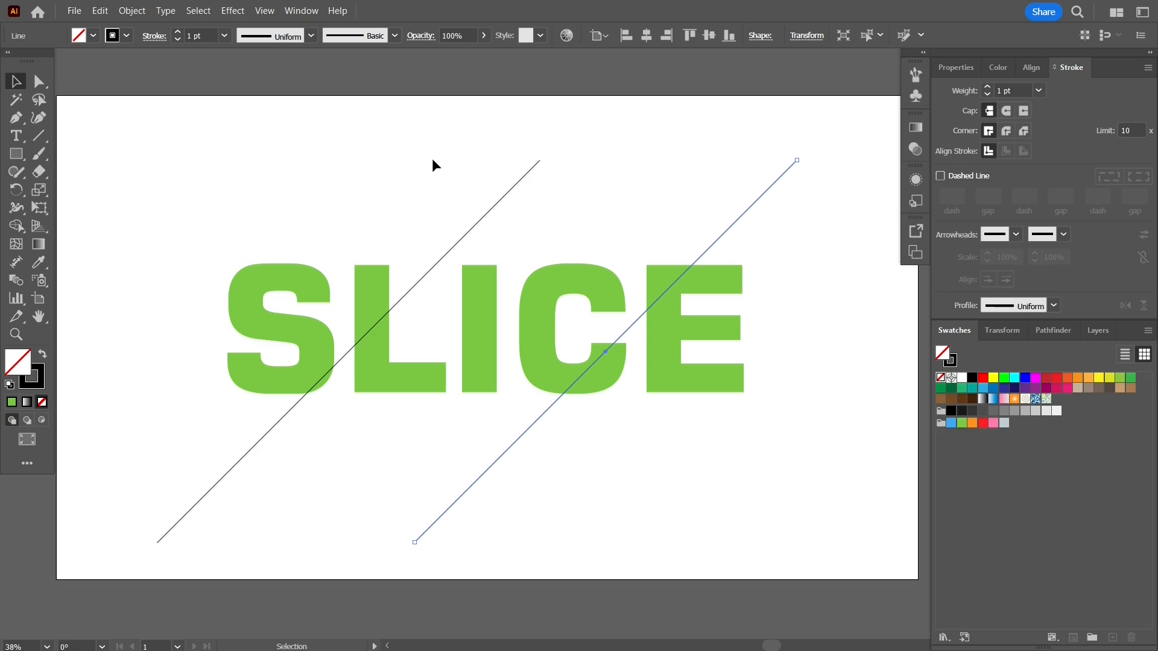
shift+click(521, 179)
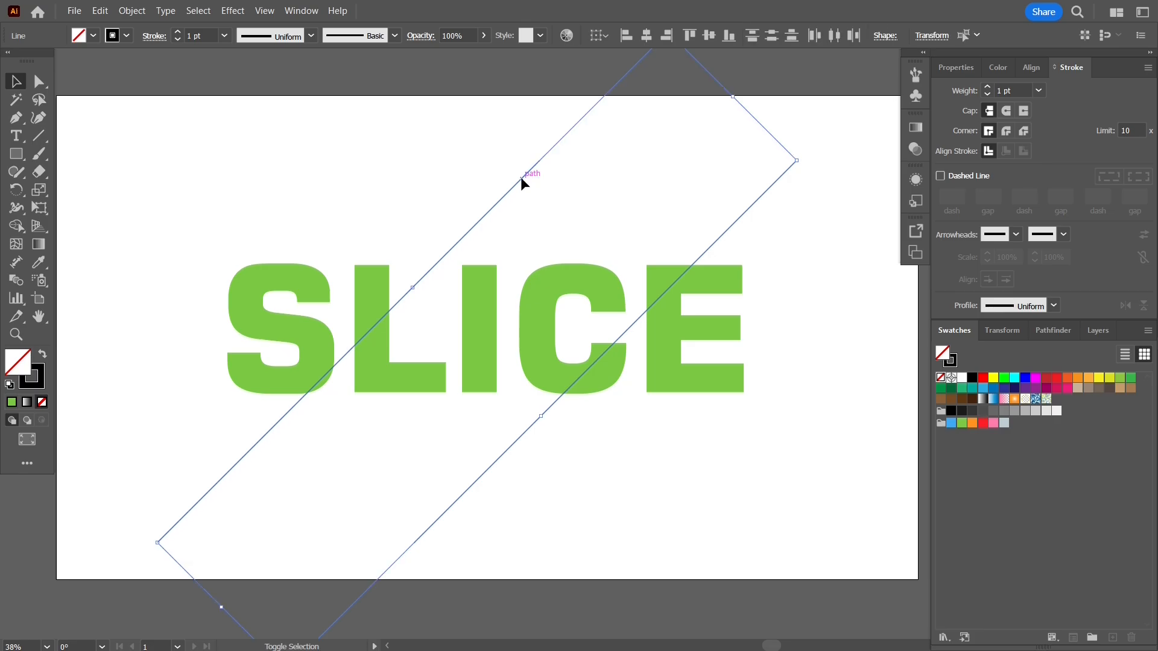
click(104, 17)
click(139, 74)
click(101, 11)
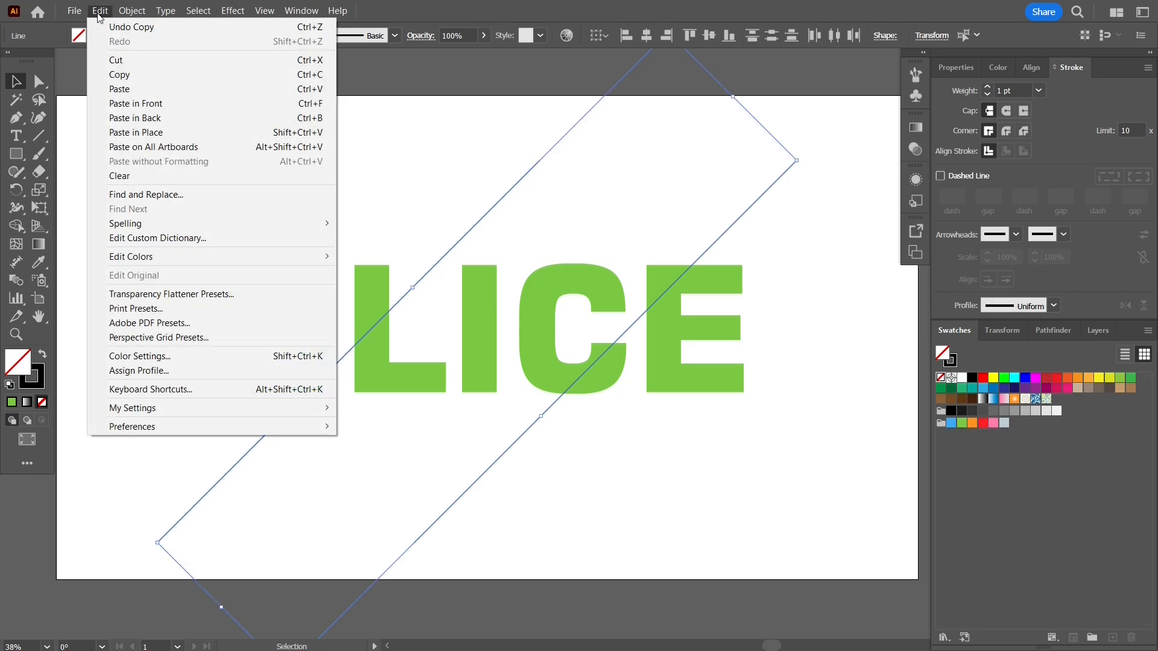
click(164, 104)
shift+click(522, 179)
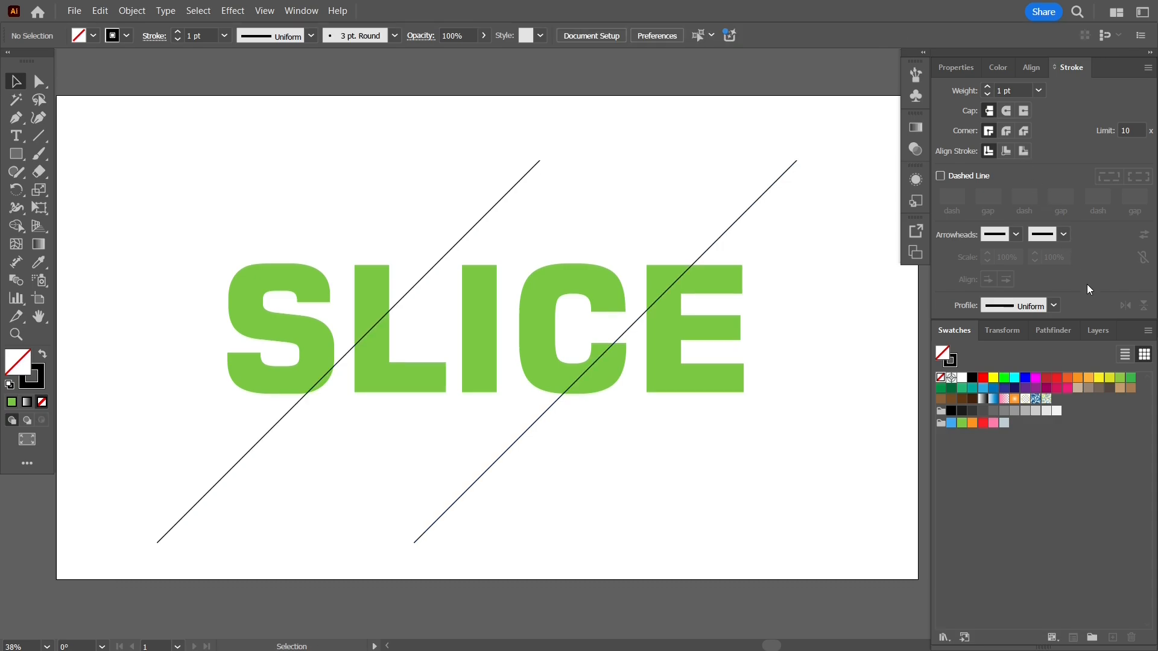
Expand Layer 1 and lock its two topmost line objects.
click(1098, 330)
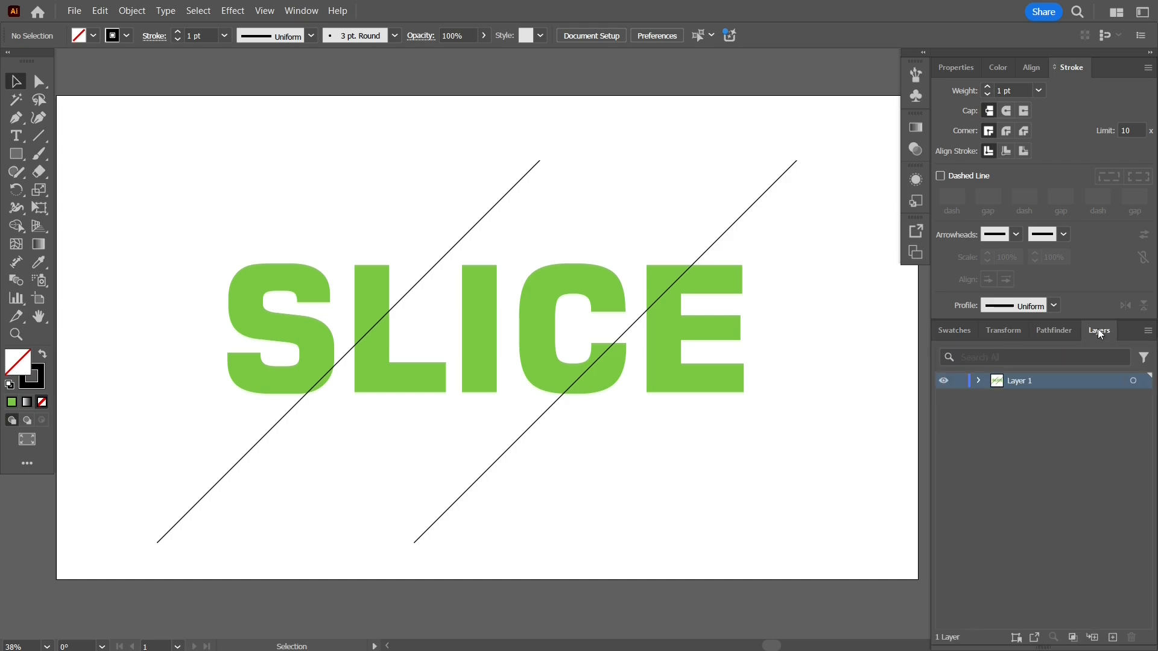
click(979, 380)
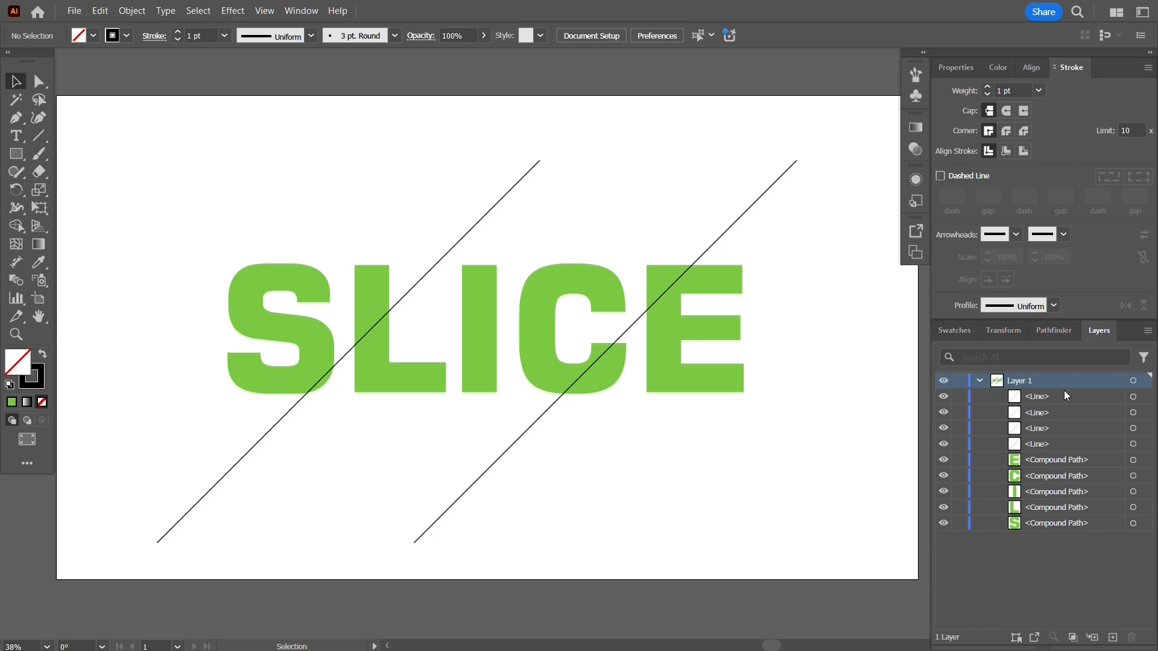
click(1139, 397)
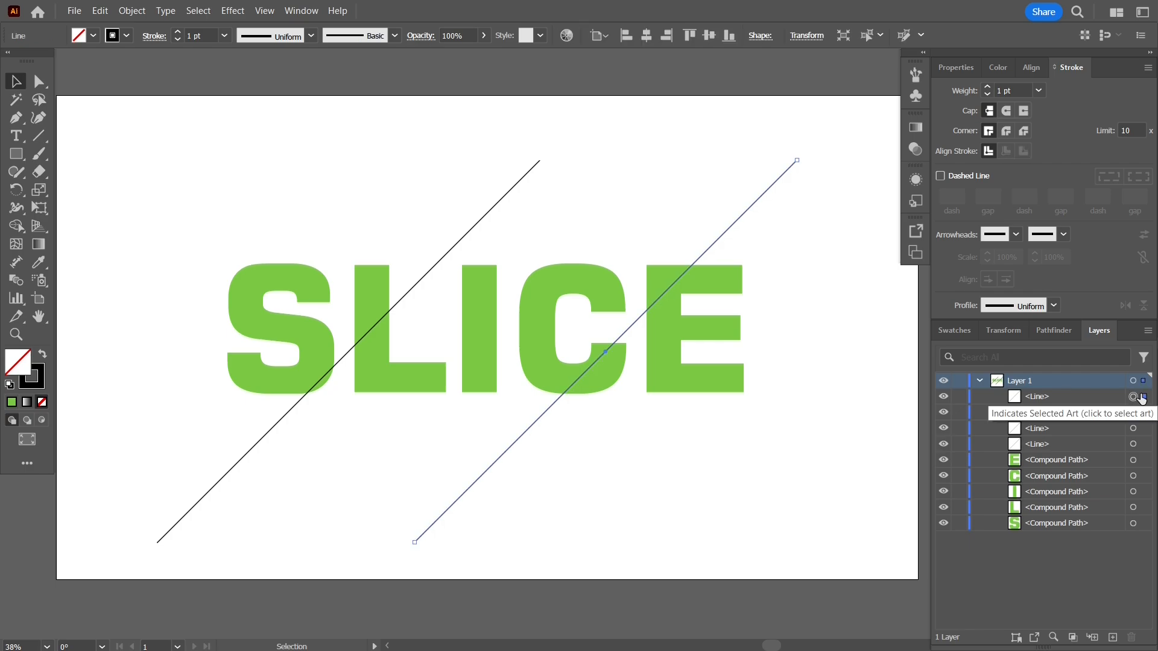
click(958, 399)
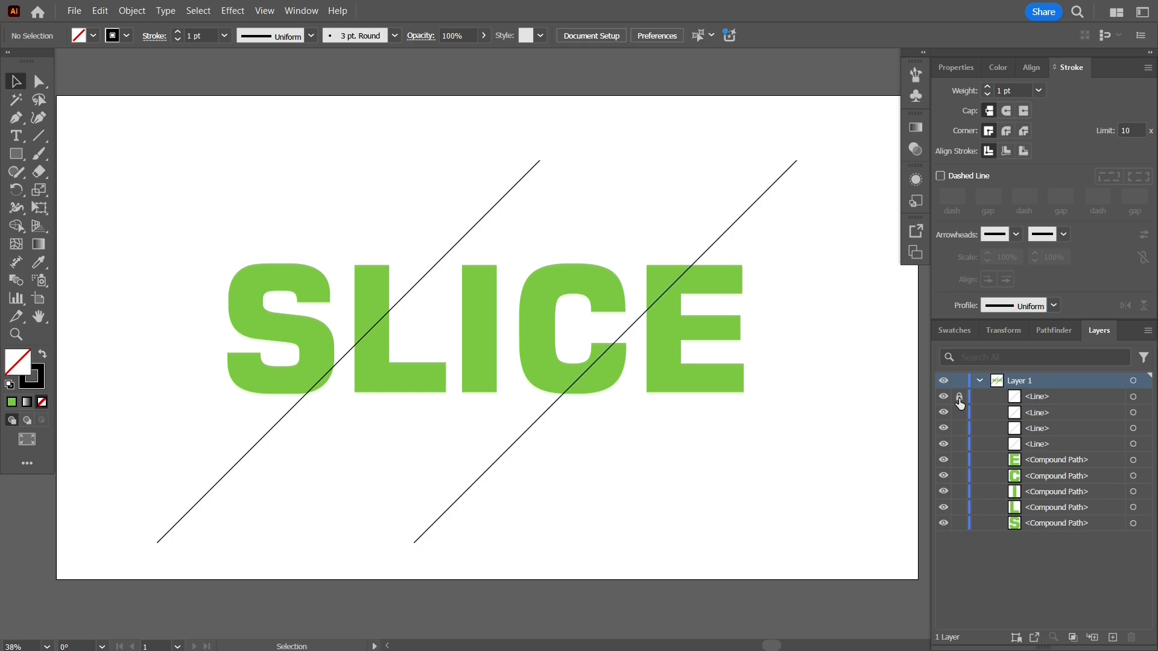
click(1142, 413)
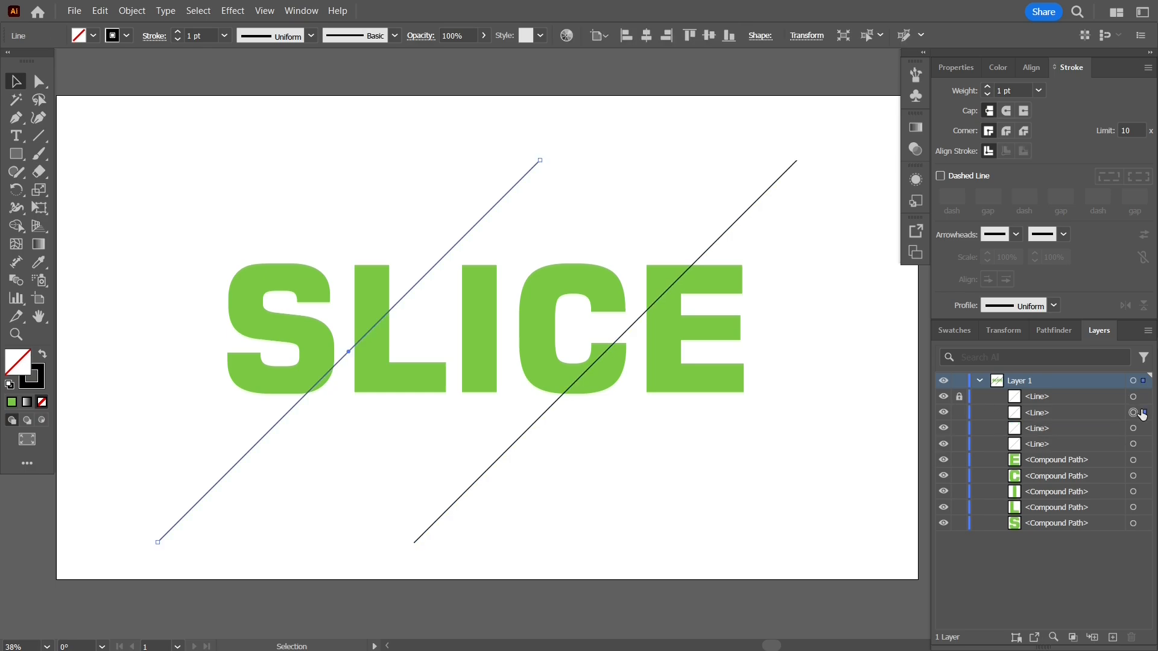
click(959, 413)
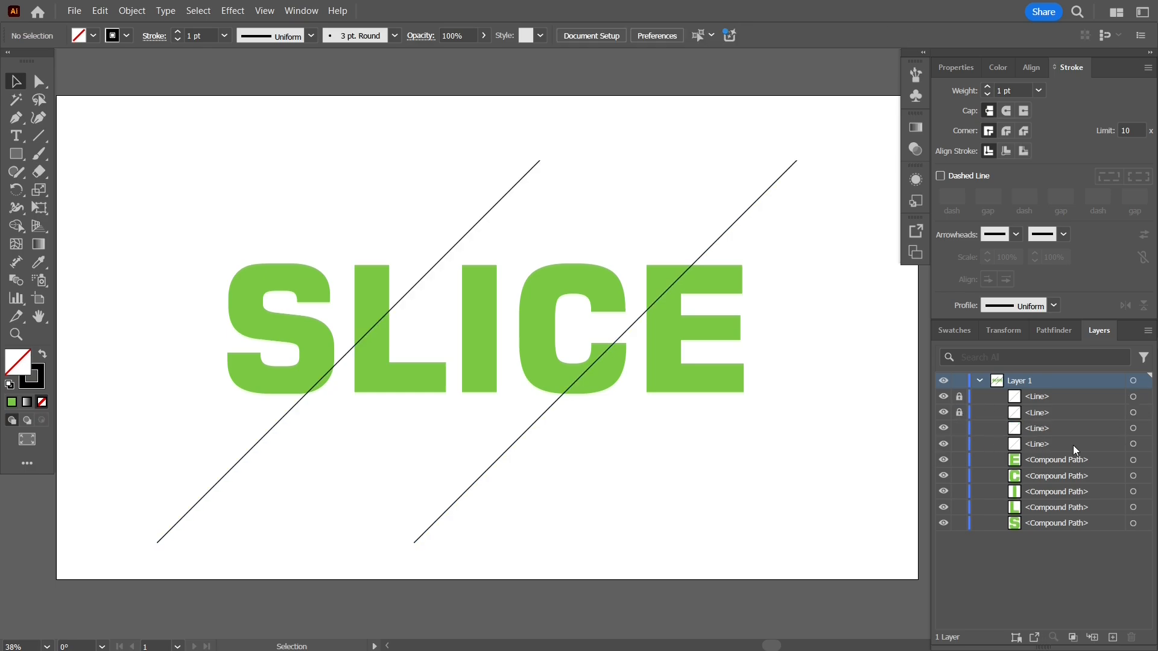
Split the S and L into separate pieces along the unlocked diagonal line crossing them, using the Shape Builder tool.
click(1142, 429)
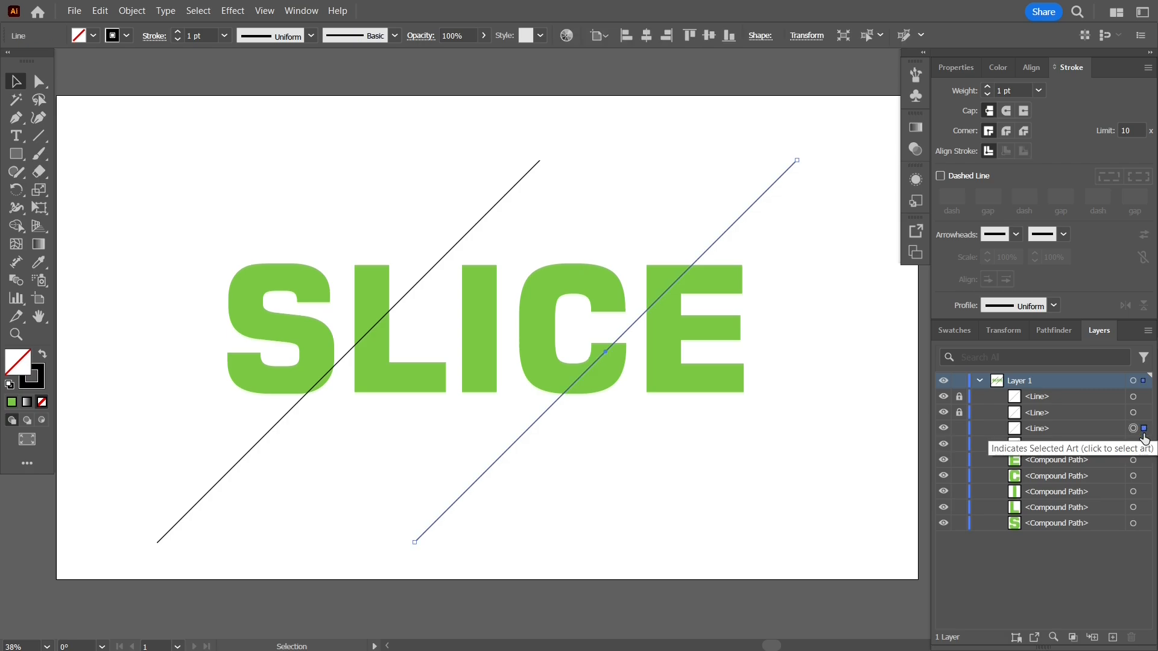
click(1142, 444)
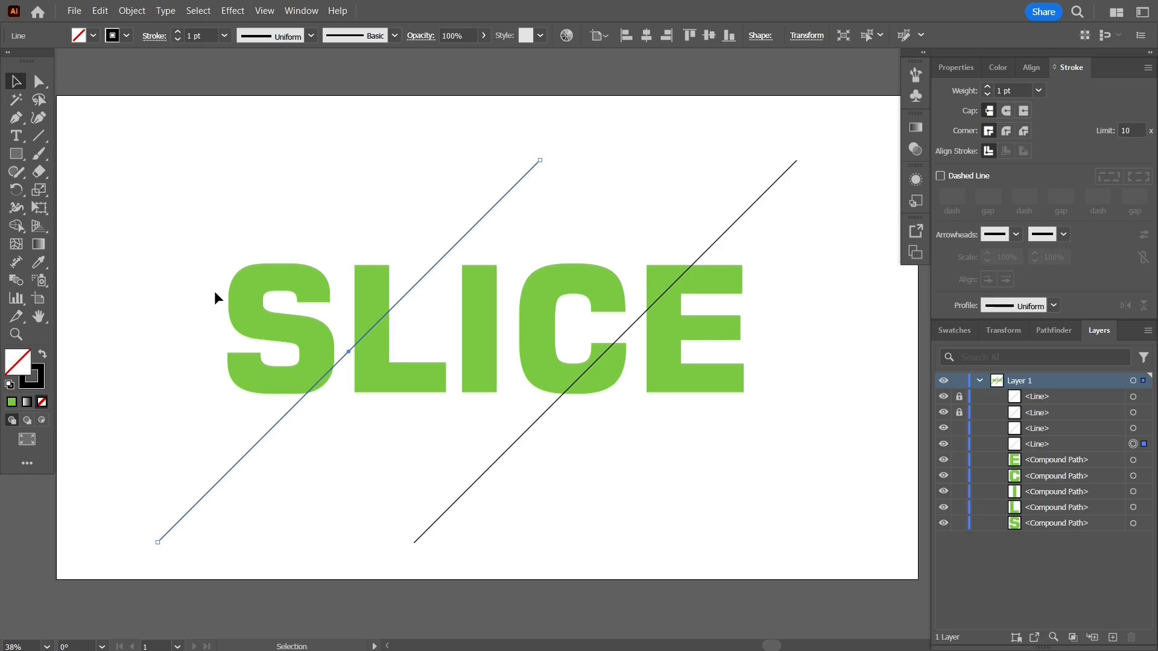
click(285, 290)
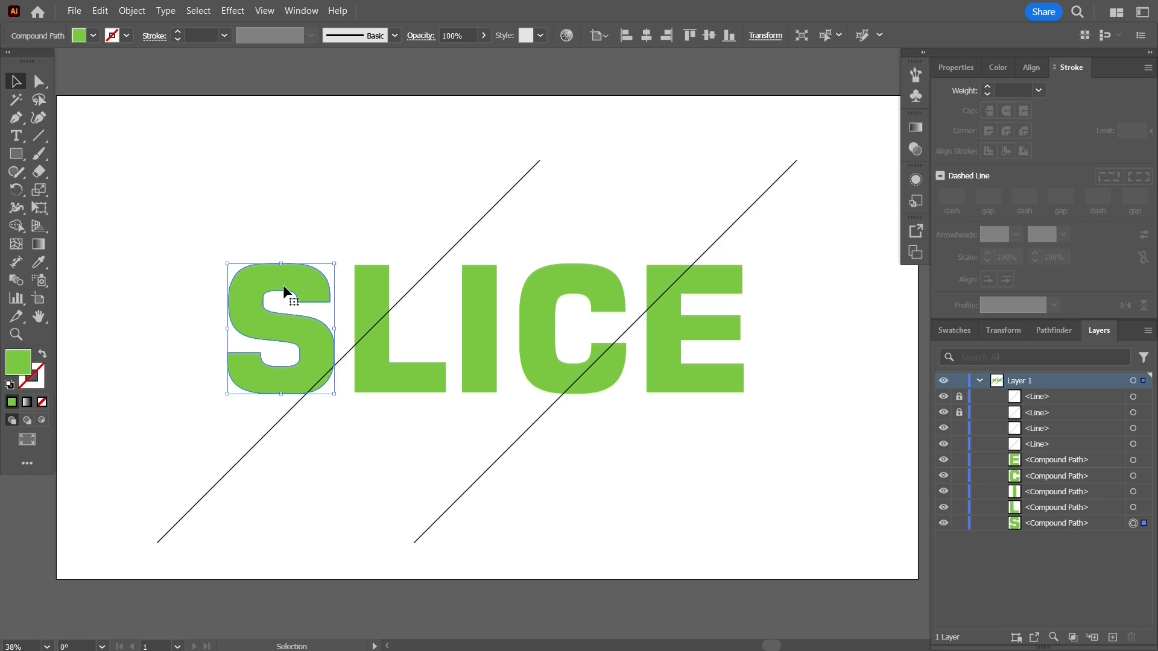
shift+click(364, 289)
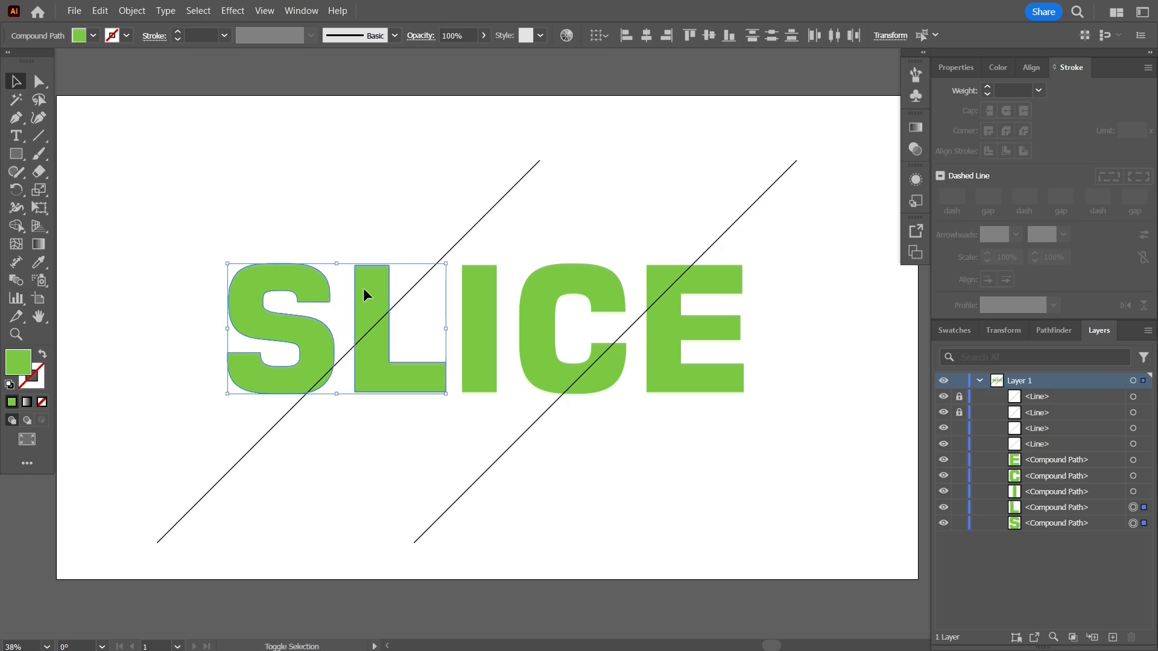
shift+click(454, 245)
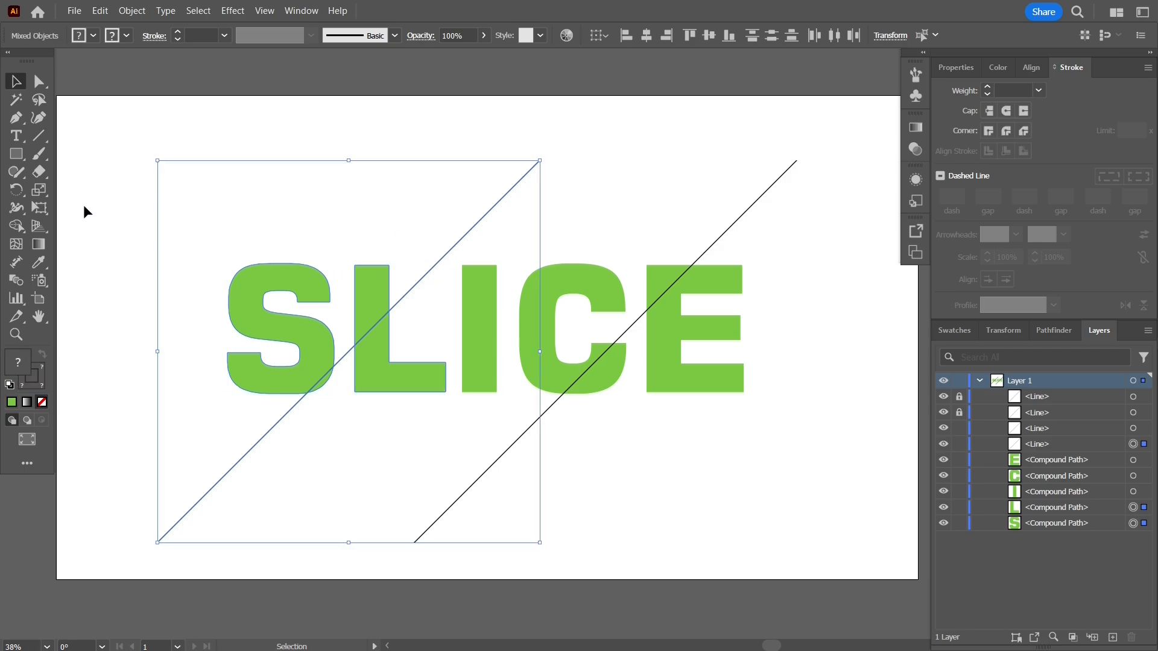
click(15, 226)
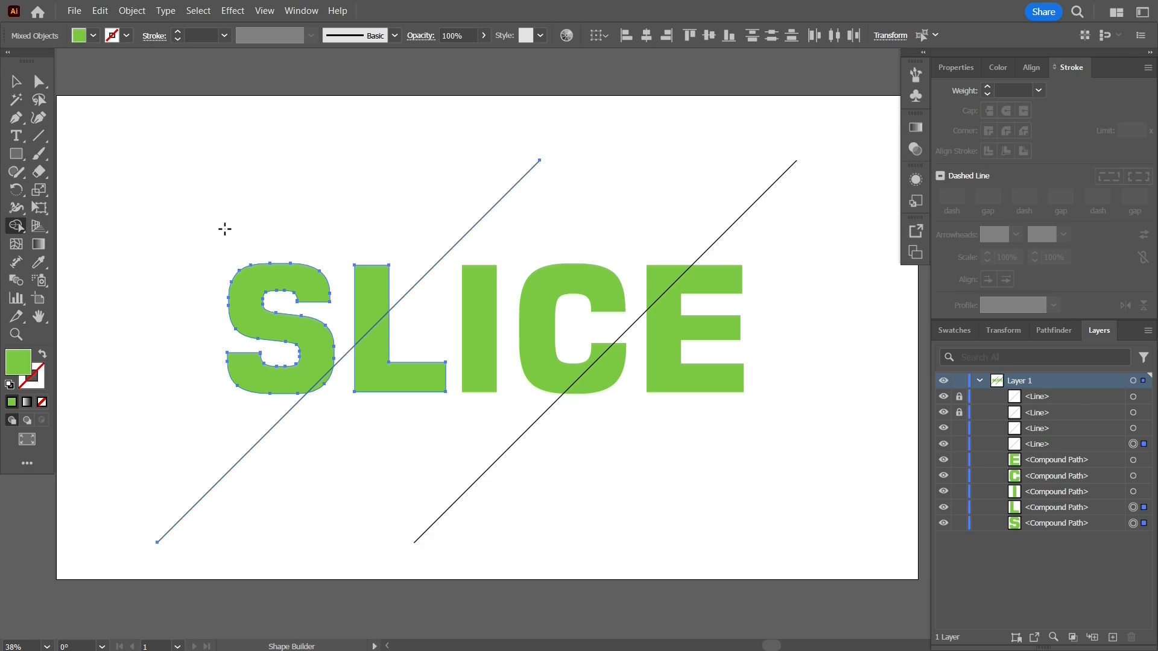
click(251, 378)
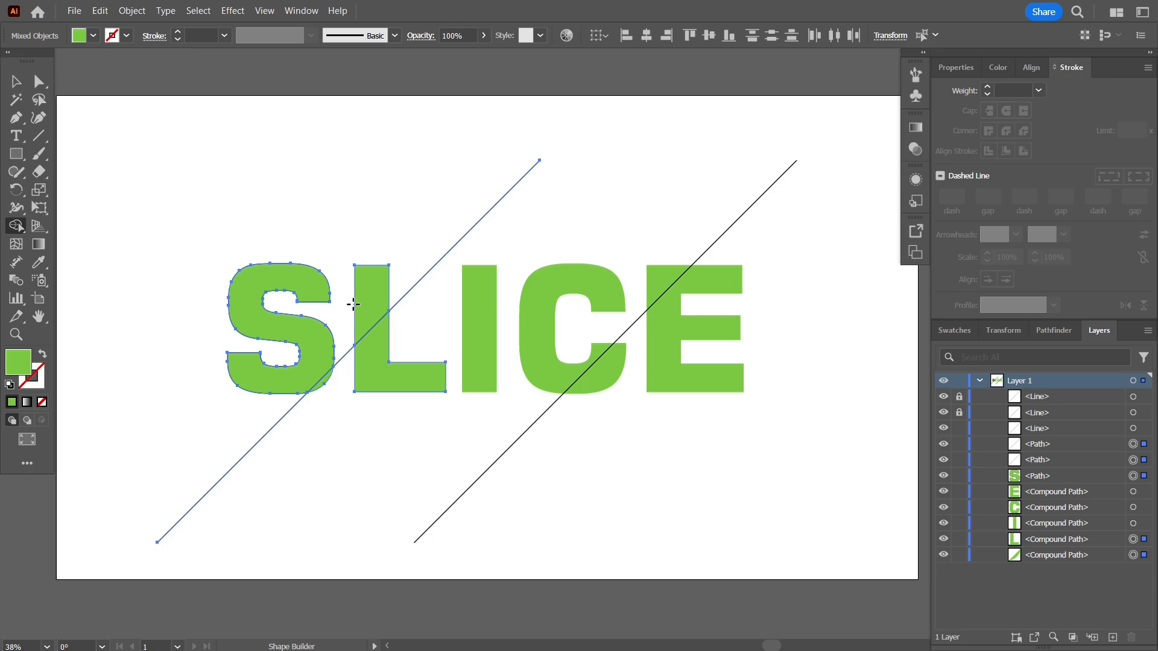
click(381, 371)
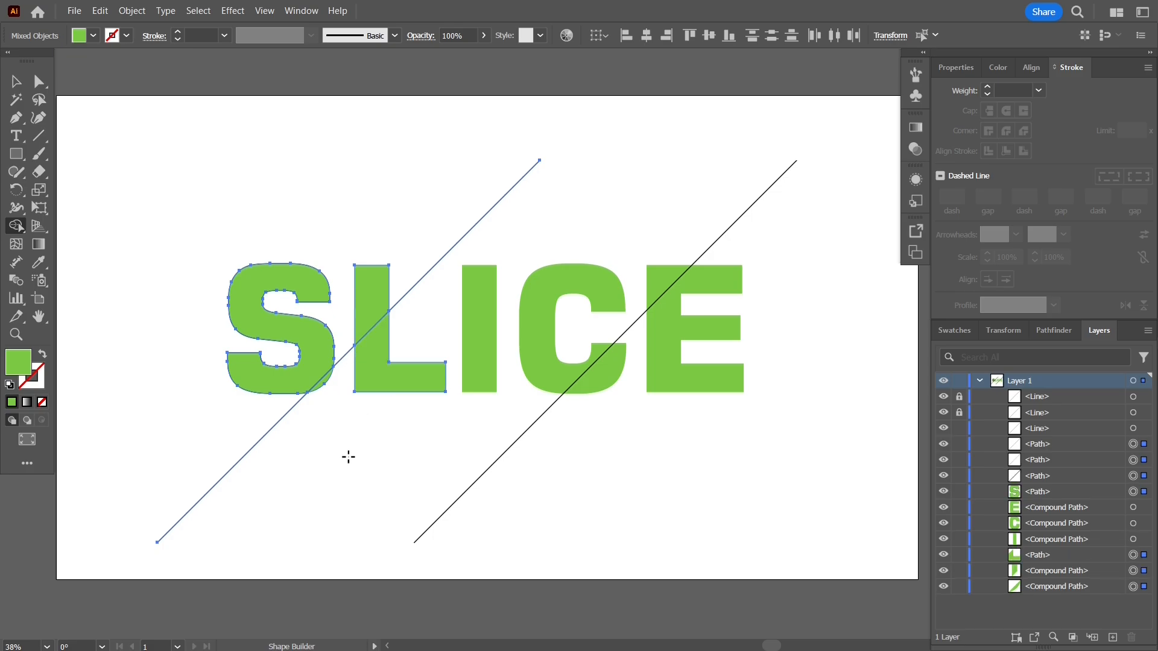
click(16, 80)
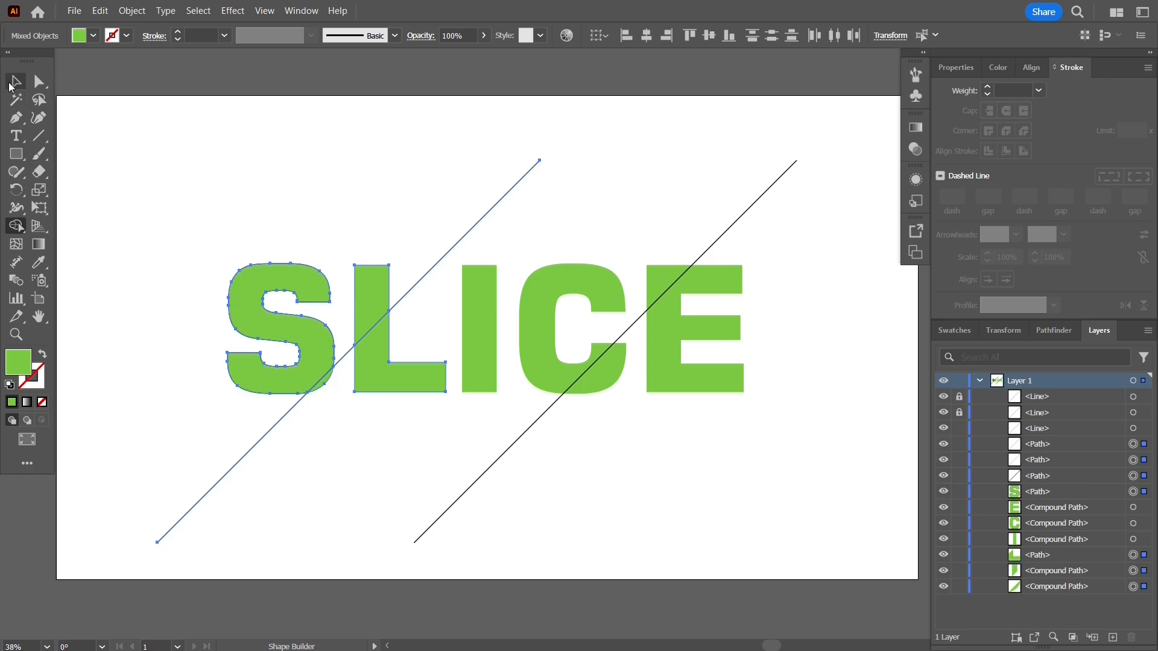
click(299, 210)
Check the cuts by moving the main S piece and the lower L piece away, undoing each move.
drag(310, 348, 276, 291)
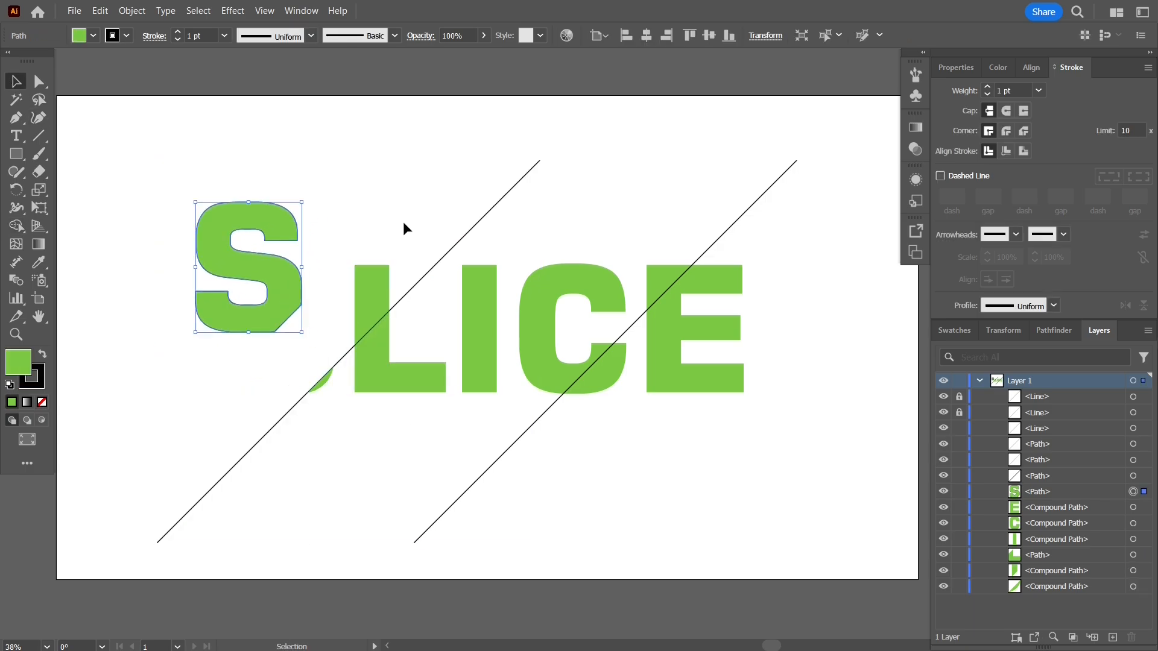
key(ctrl+z)
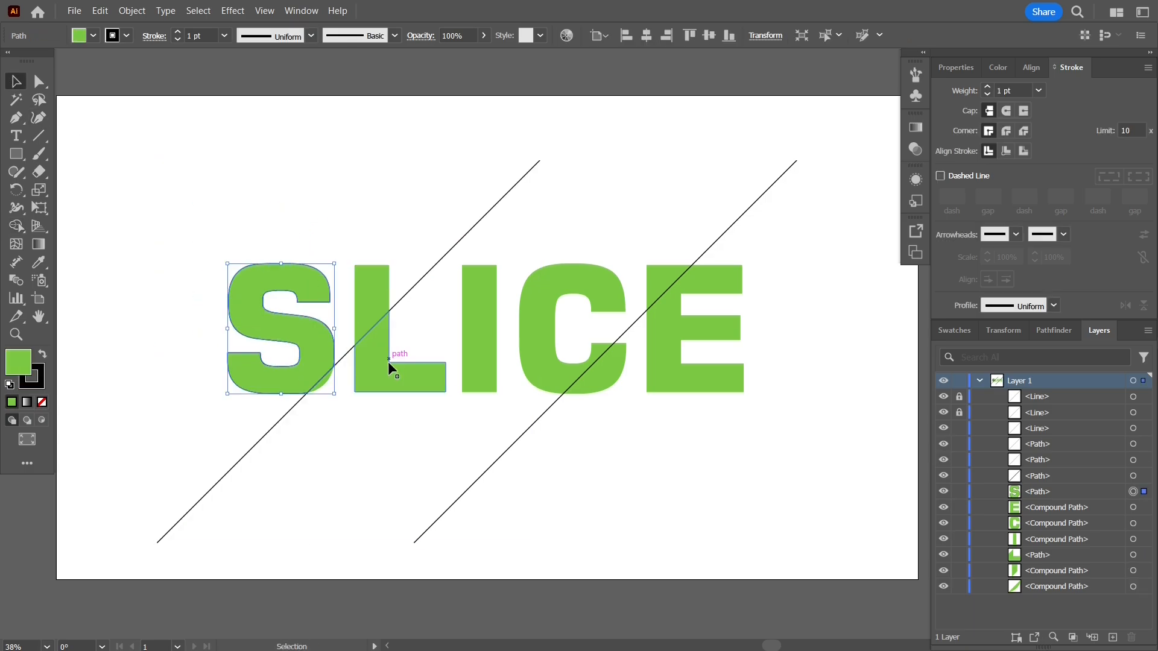
drag(388, 364, 386, 436)
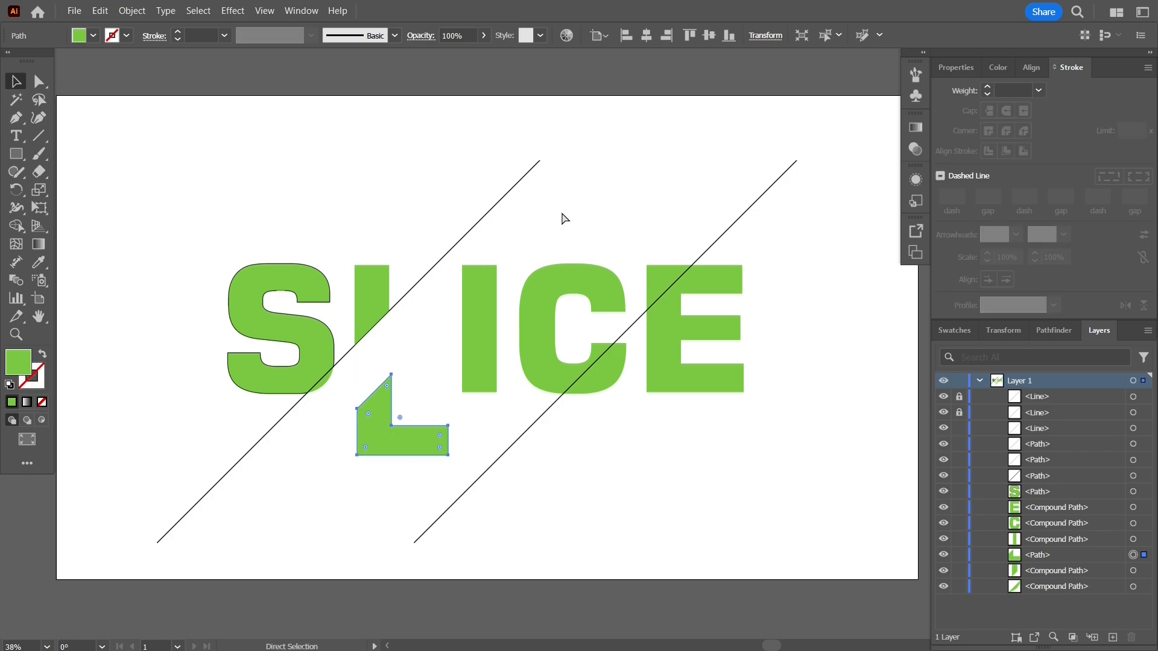
key(ctrl+z)
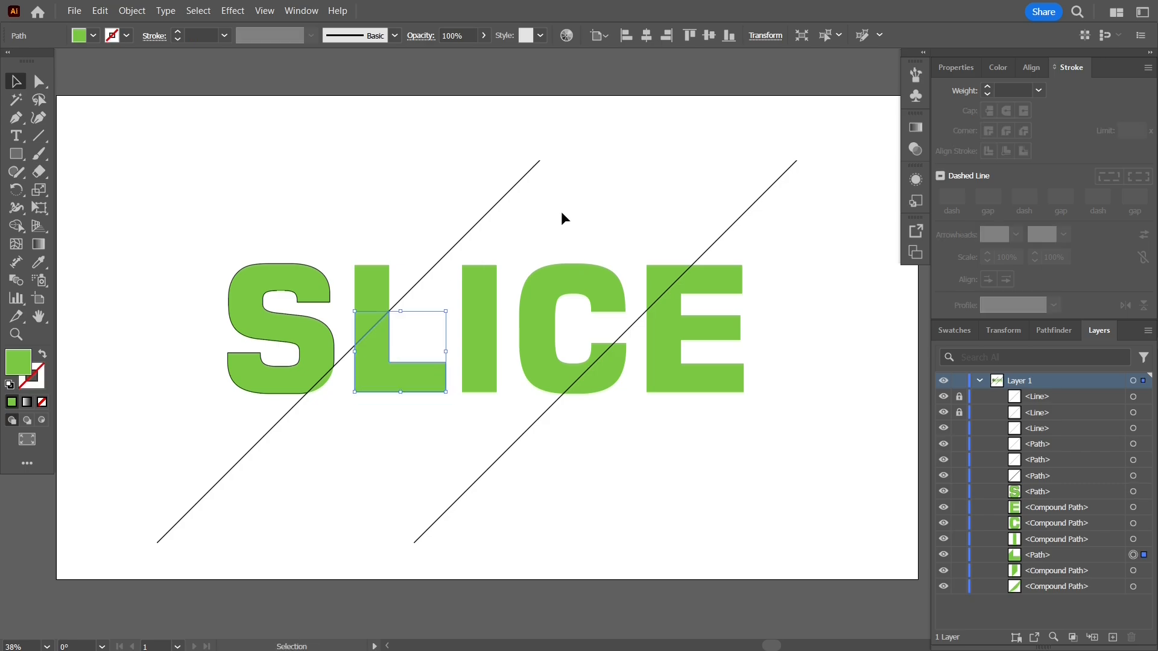
Split the C and E into separate pieces along the unlocked diagonal line crossing them, using the Shape Builder tool.
click(585, 280)
shift+click(714, 275)
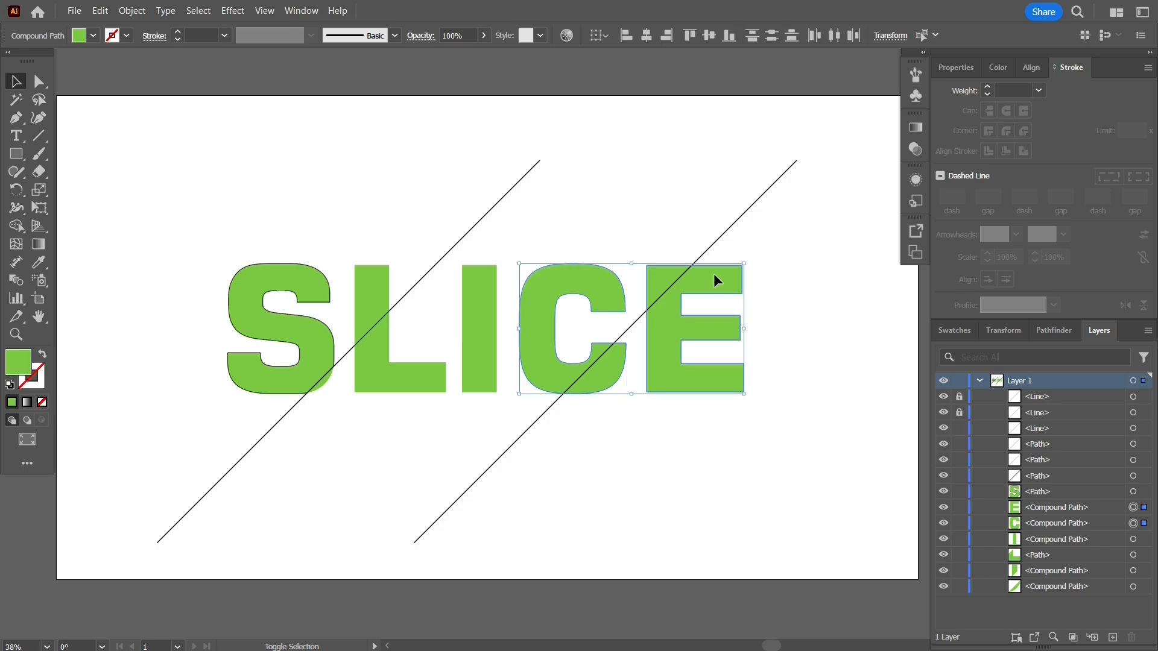
shift+click(744, 211)
click(13, 227)
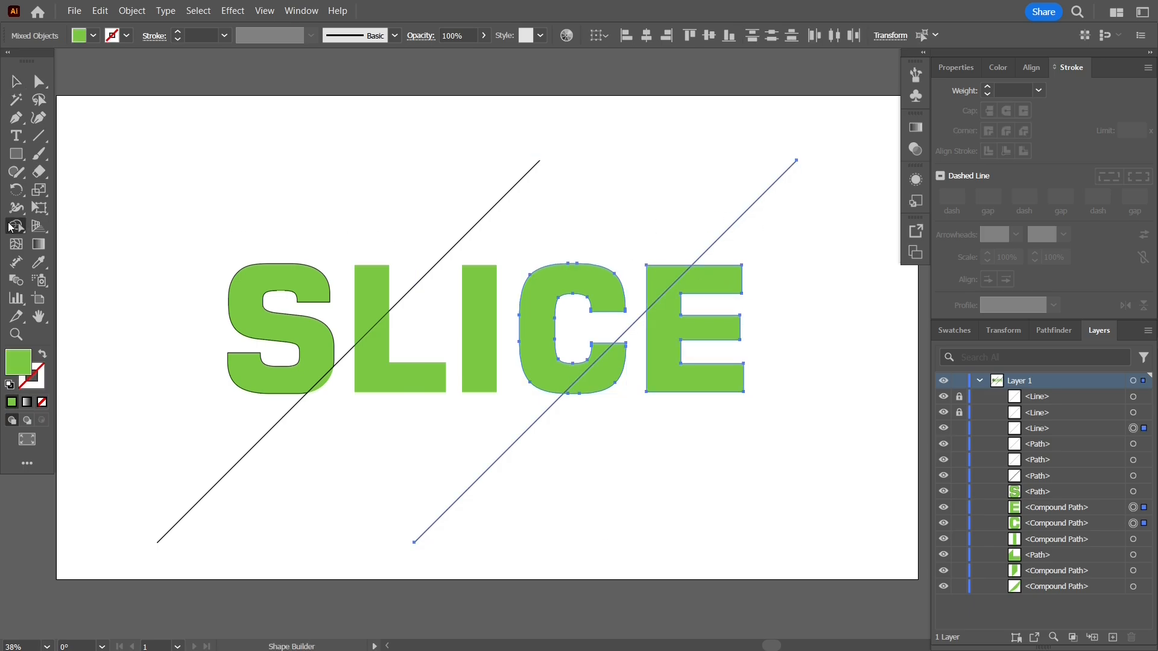
click(535, 321)
click(605, 372)
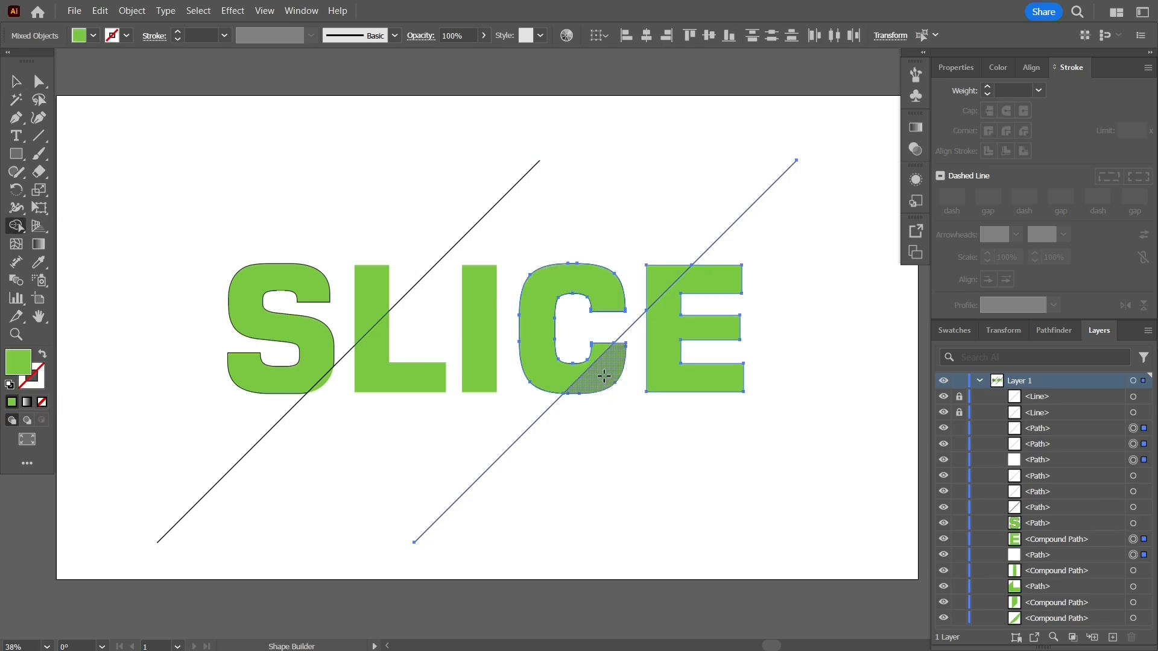
click(659, 280)
click(662, 327)
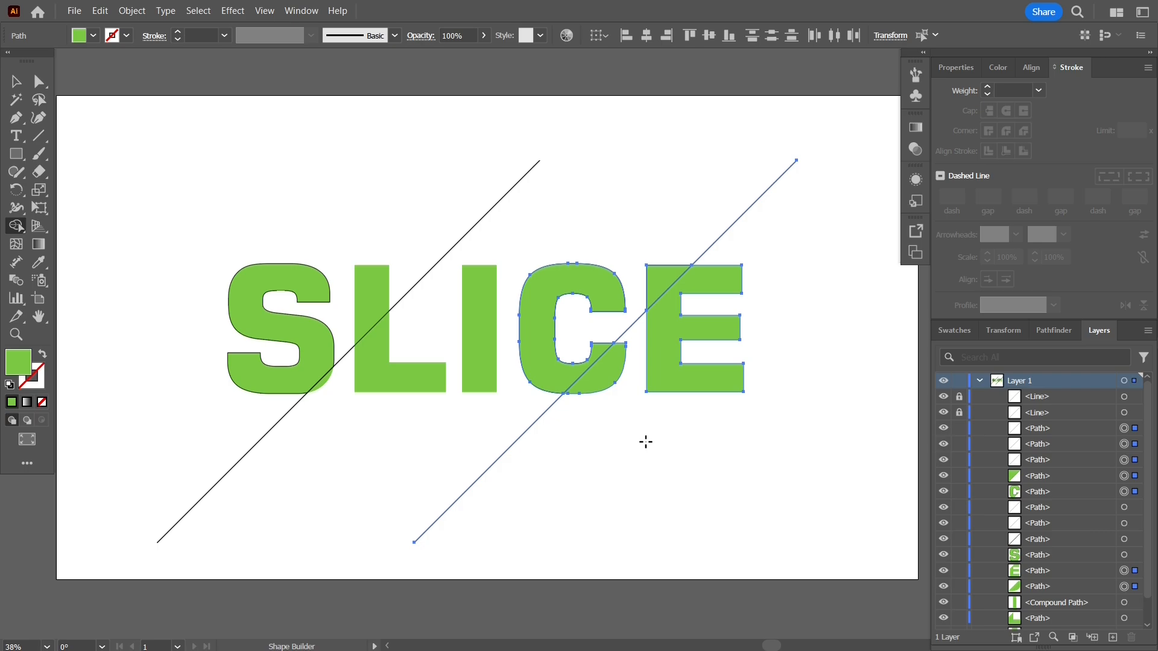
click(15, 81)
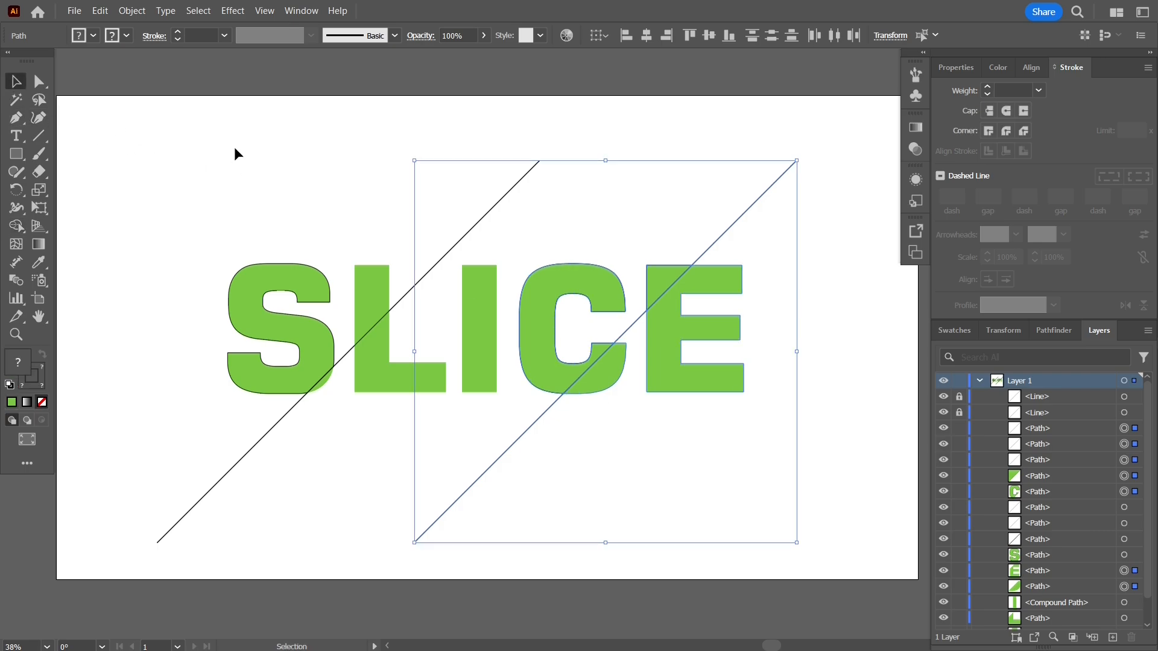
click(235, 149)
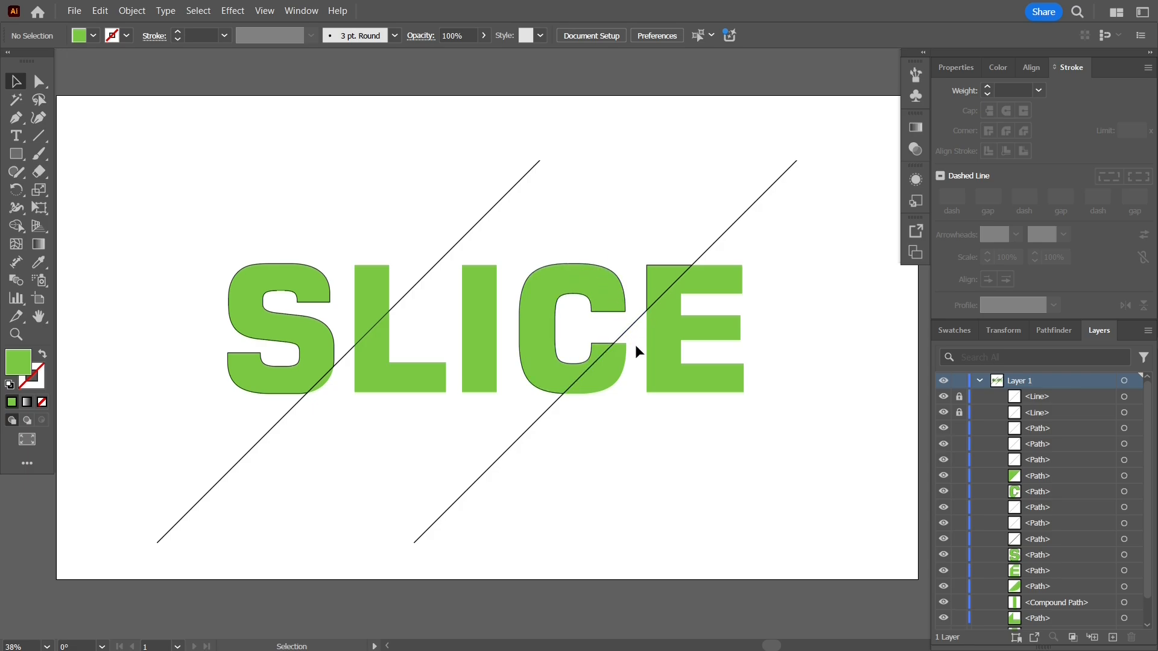
Inspect the separated pieces of the C and the E by selecting them individually.
click(603, 370)
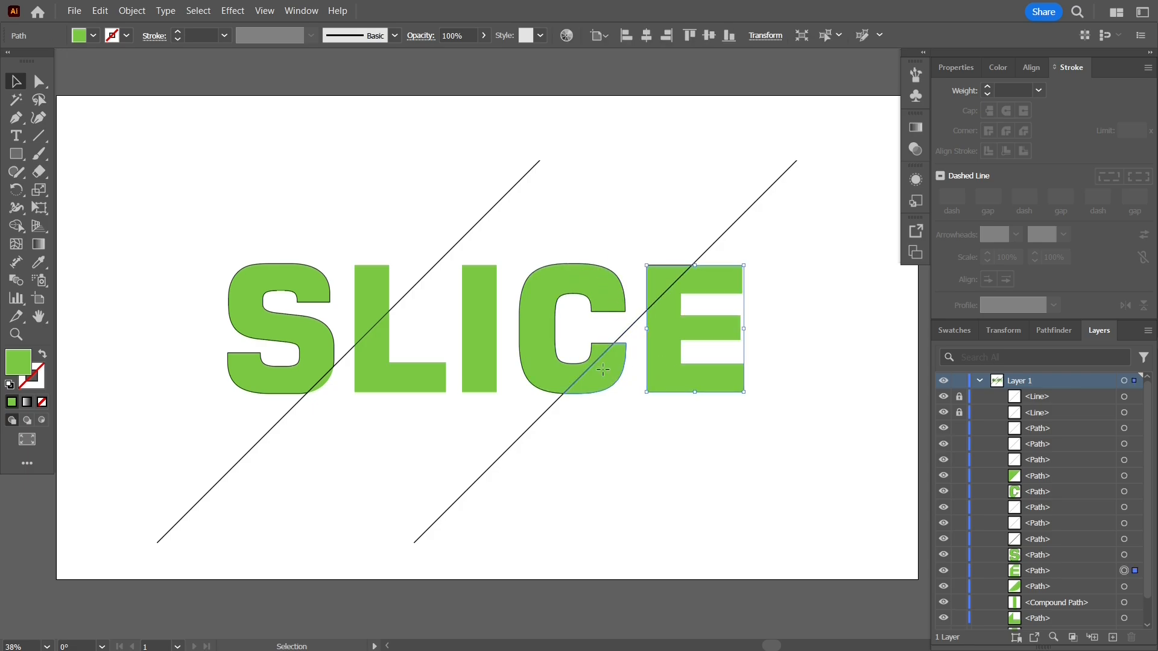
click(563, 287)
click(650, 276)
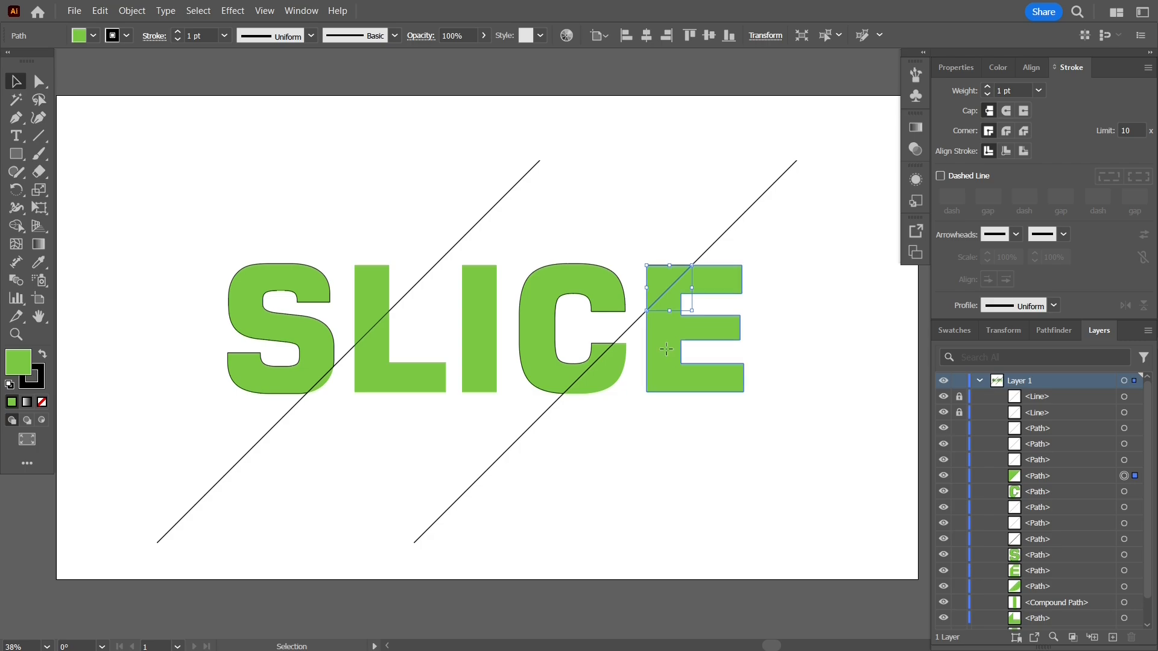
Remove the black stroke from the main S piece, the main C piece and the corner piece of the E.
click(295, 266)
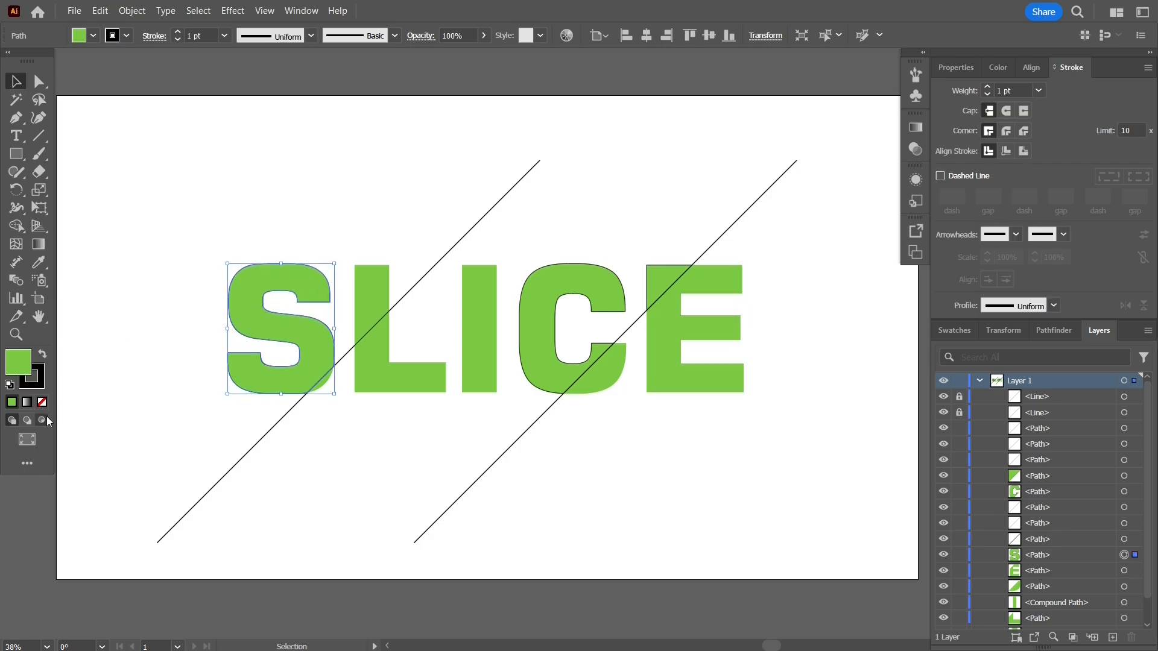
click(38, 383)
click(42, 403)
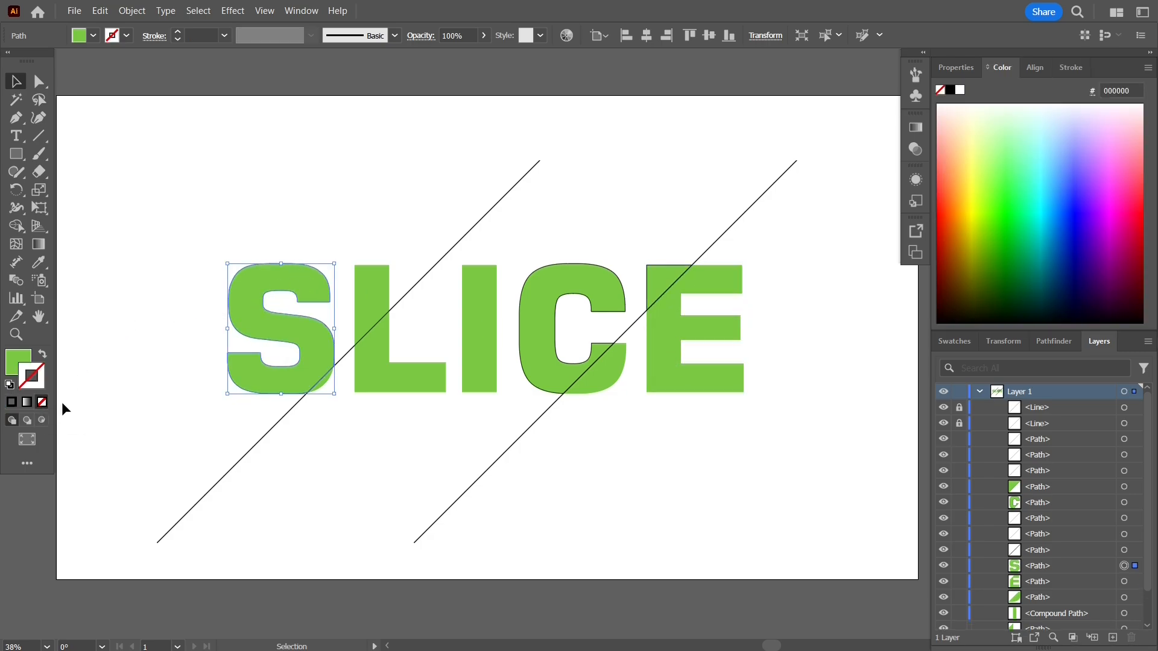
click(354, 443)
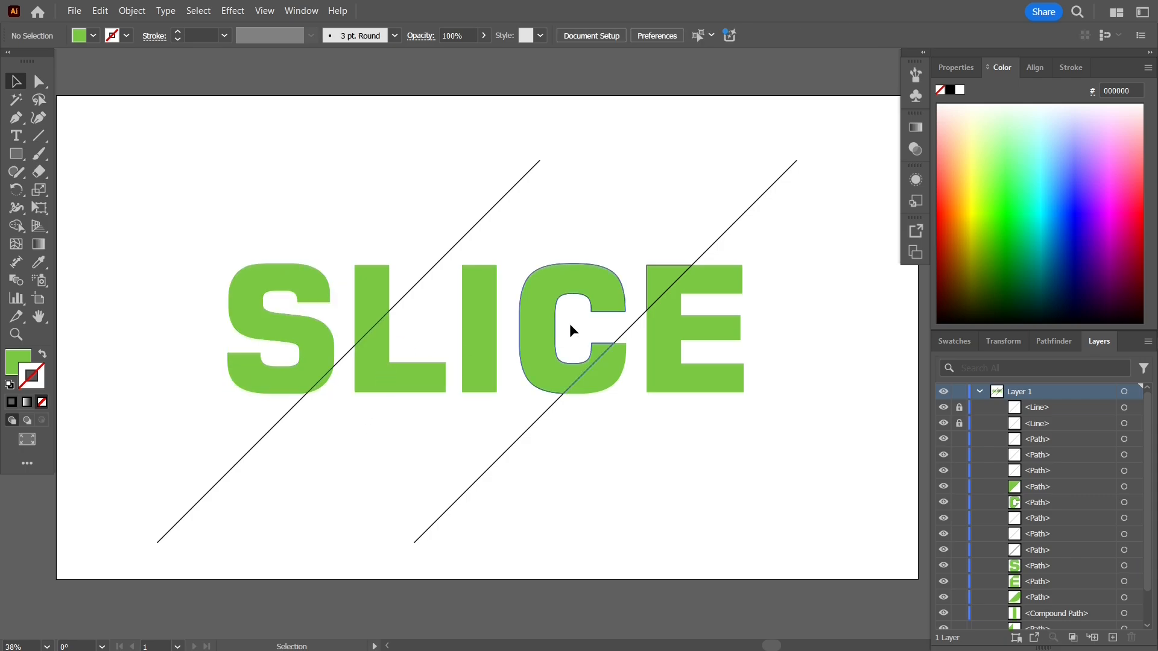
click(610, 276)
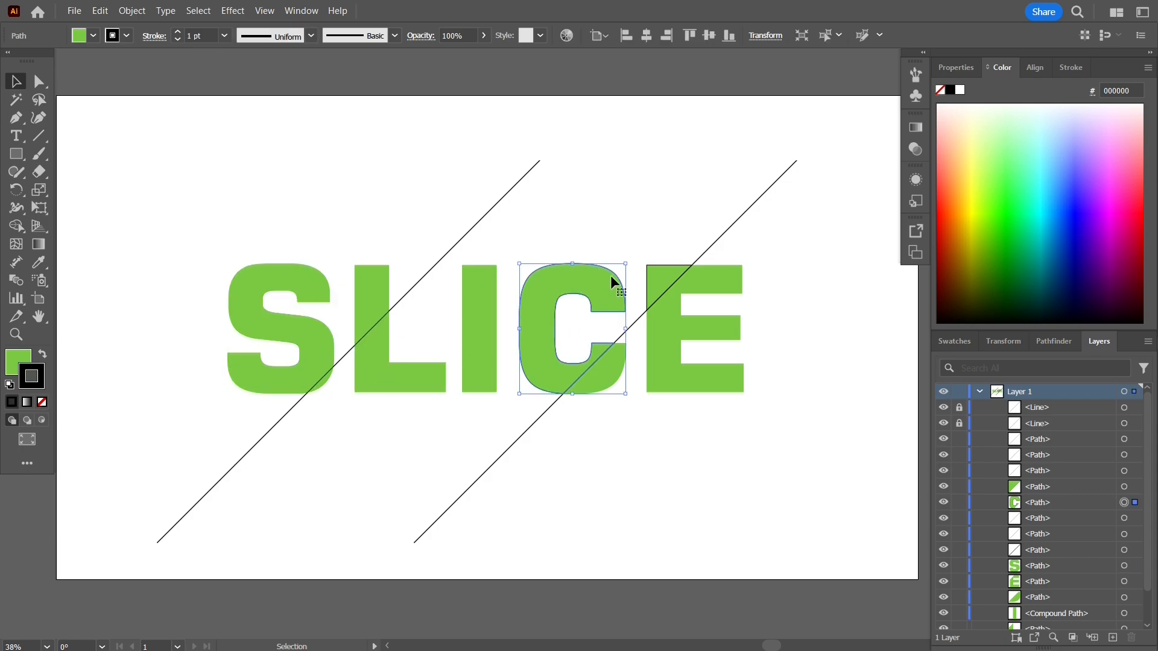
shift+click(662, 273)
click(42, 402)
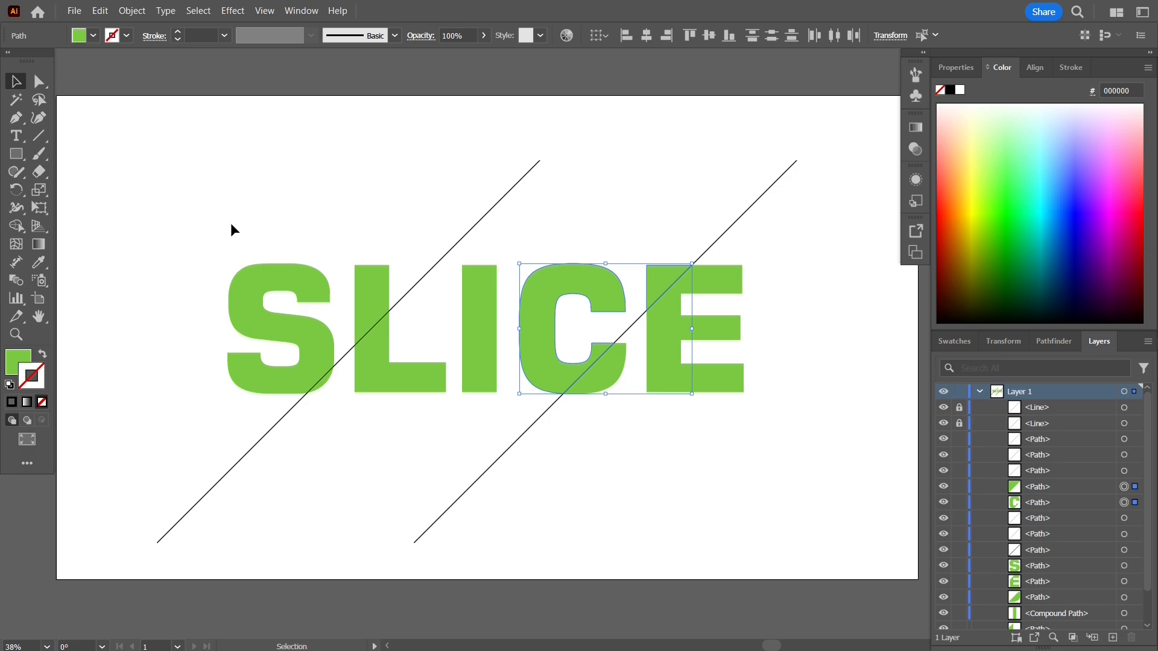
click(231, 221)
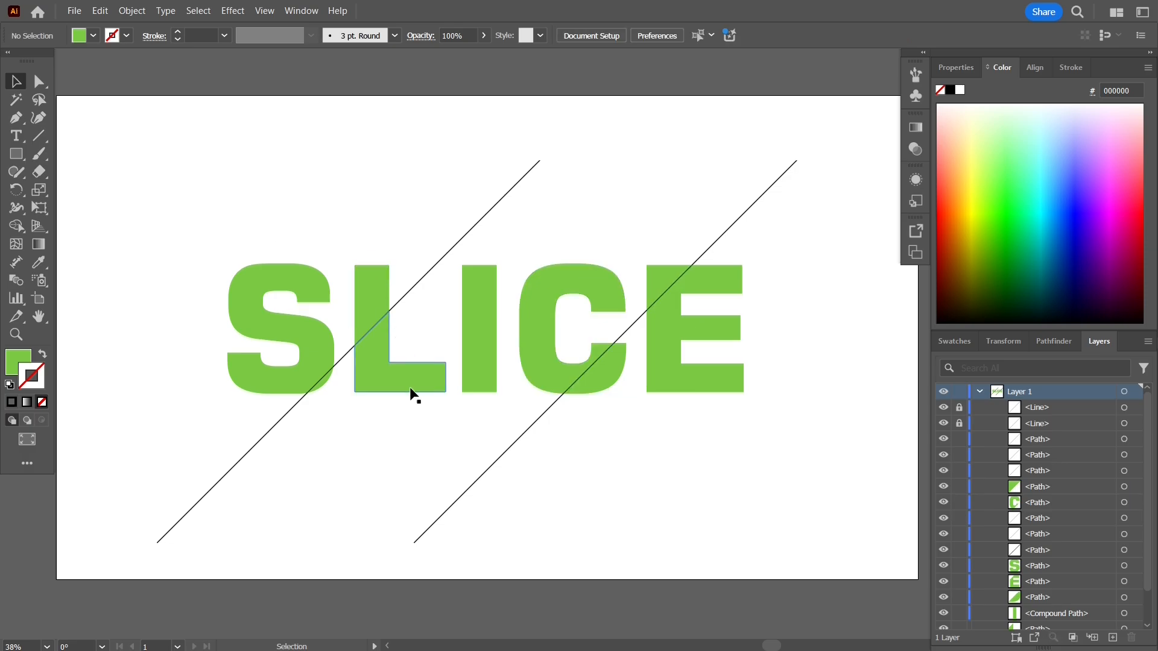
Fill the lower L piece, the whole I and the main C piece with the darker green swatch 39b54a.
click(376, 373)
shift+click(475, 296)
shift+click(564, 290)
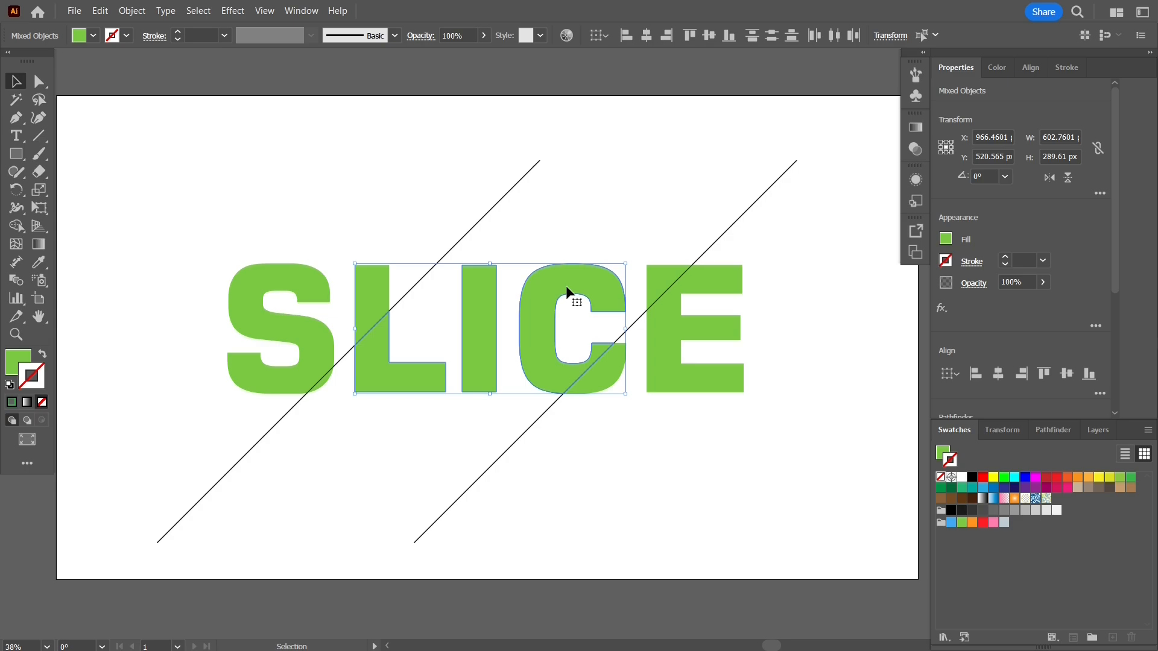
click(26, 362)
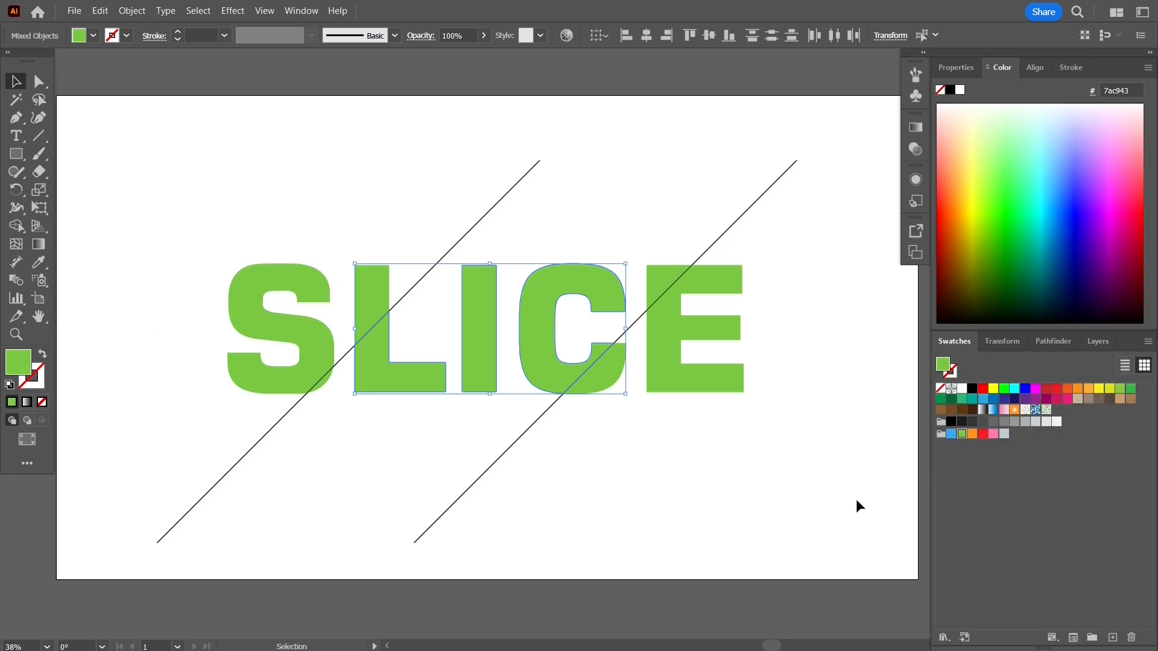
click(1132, 390)
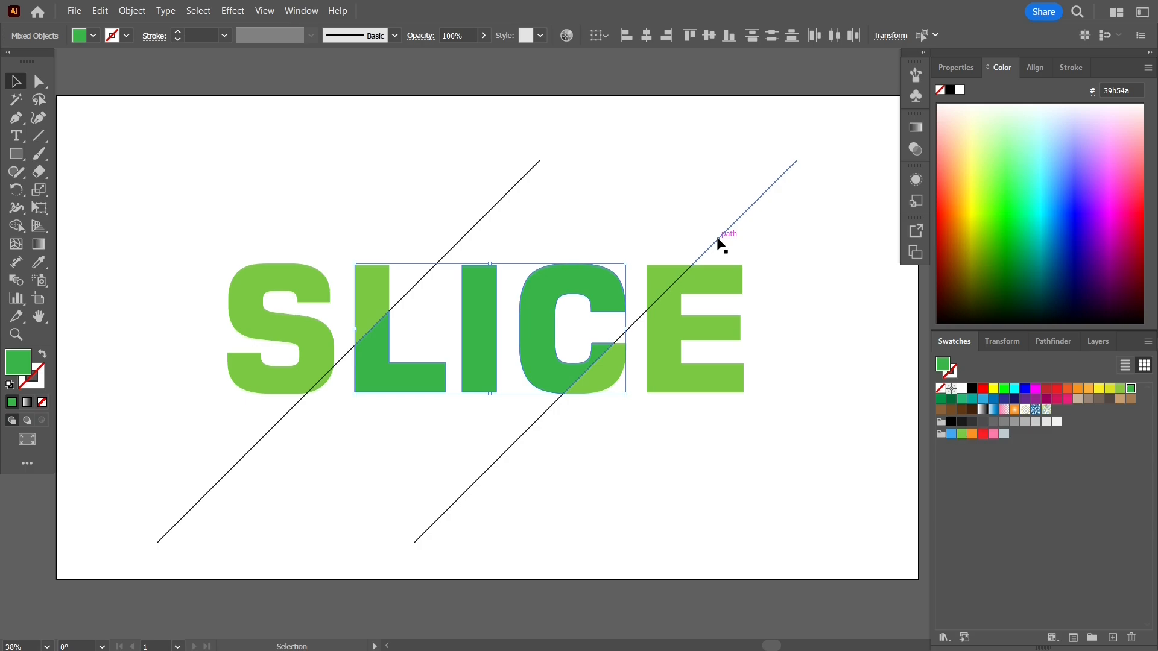
click(695, 226)
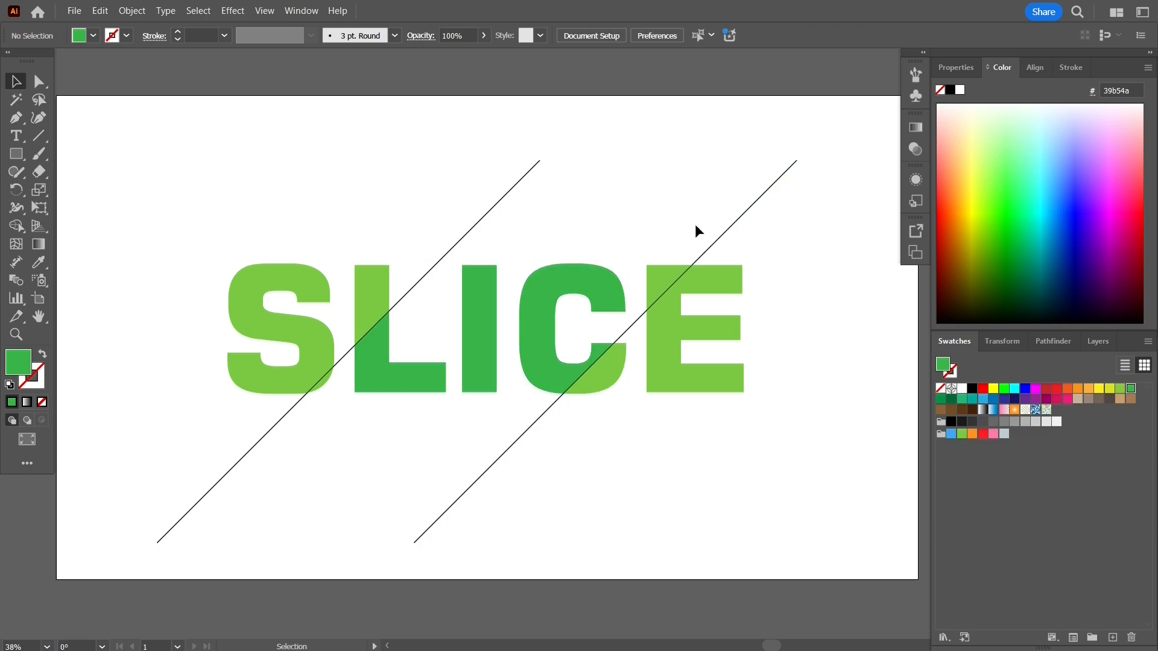
Nudge the dark green L piece, I and C piece together slightly straight down to offset them from the light green pieces.
click(579, 280)
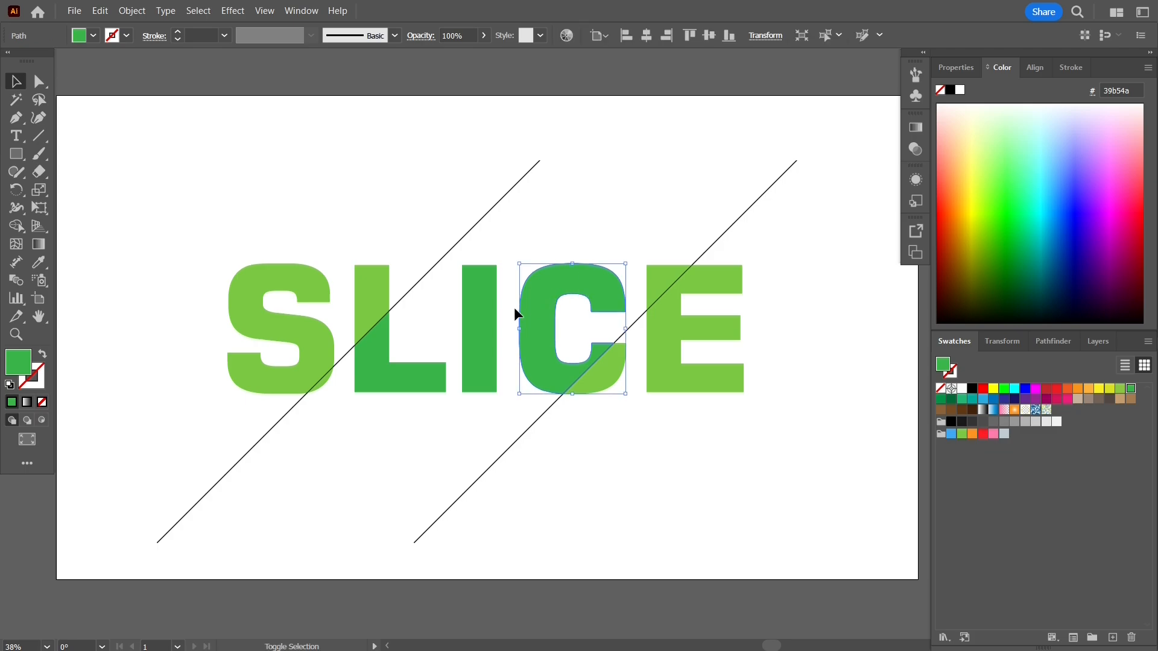
shift+click(479, 338)
shift+click(409, 389)
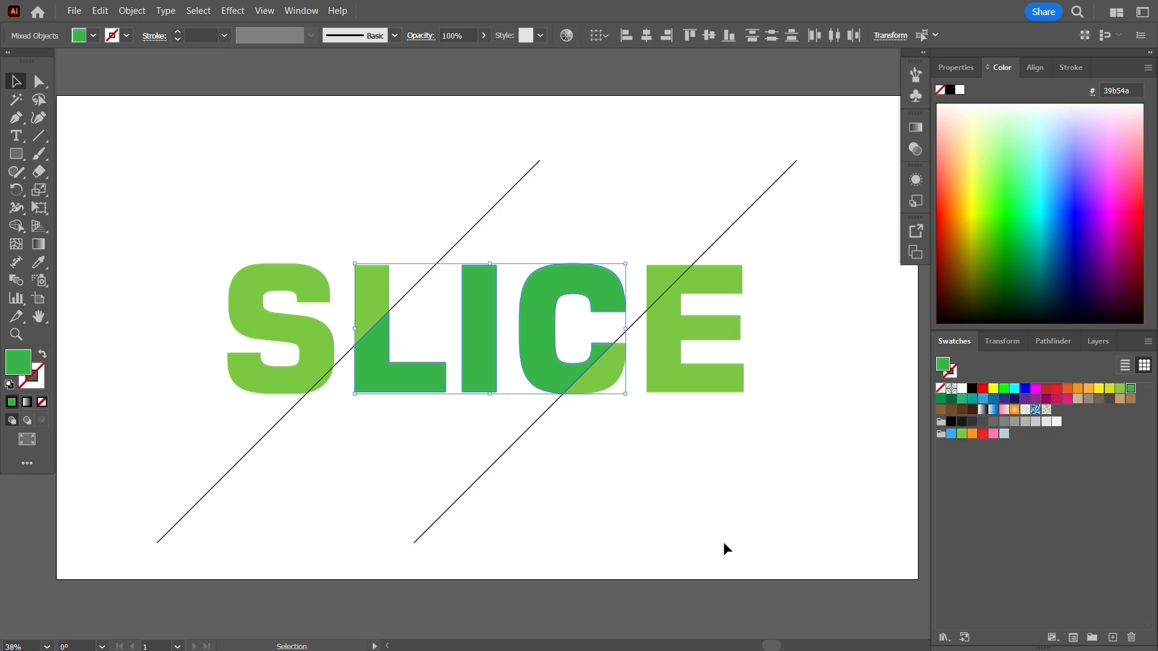
key(Down)
key(Down)
key(Down)
key(Down)
key(Down)
key(Down)
key(Down)
key(Down)
key(Down)
key(Down)
key(Down)
key(Down)
key(Down)
key(Down)
key(Down)
key(Down)
key(Down)
key(Down)
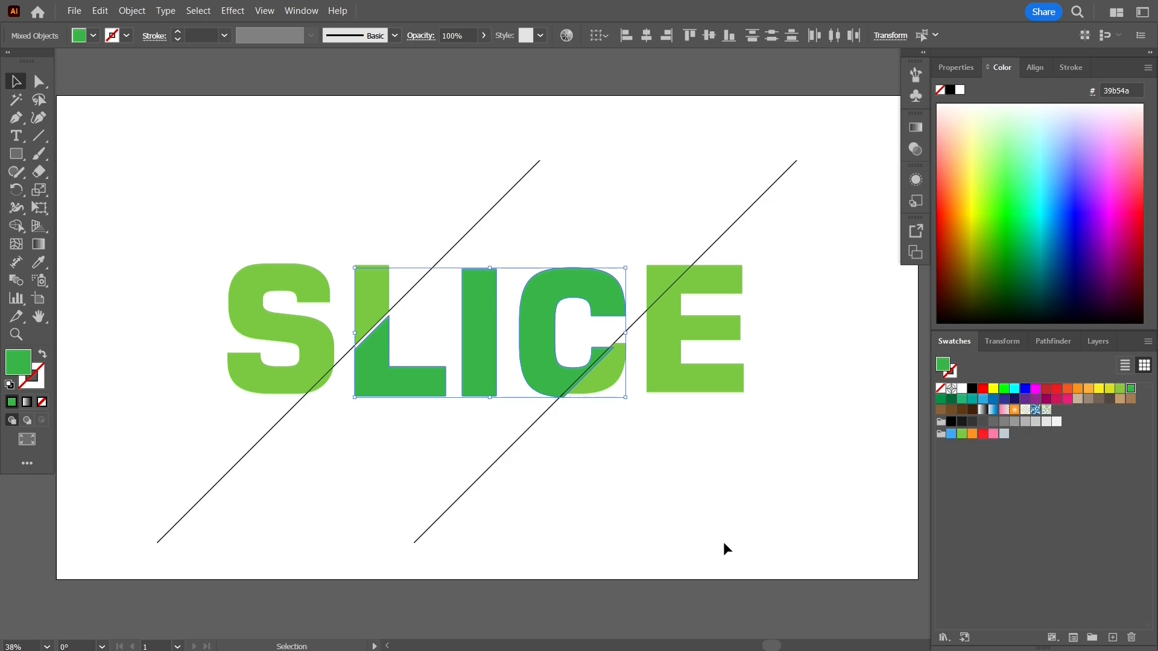
key(Down)
key(Down)
key(Down)
key(Down)
key(Down)
key(Down)
key(Down)
key(Down)
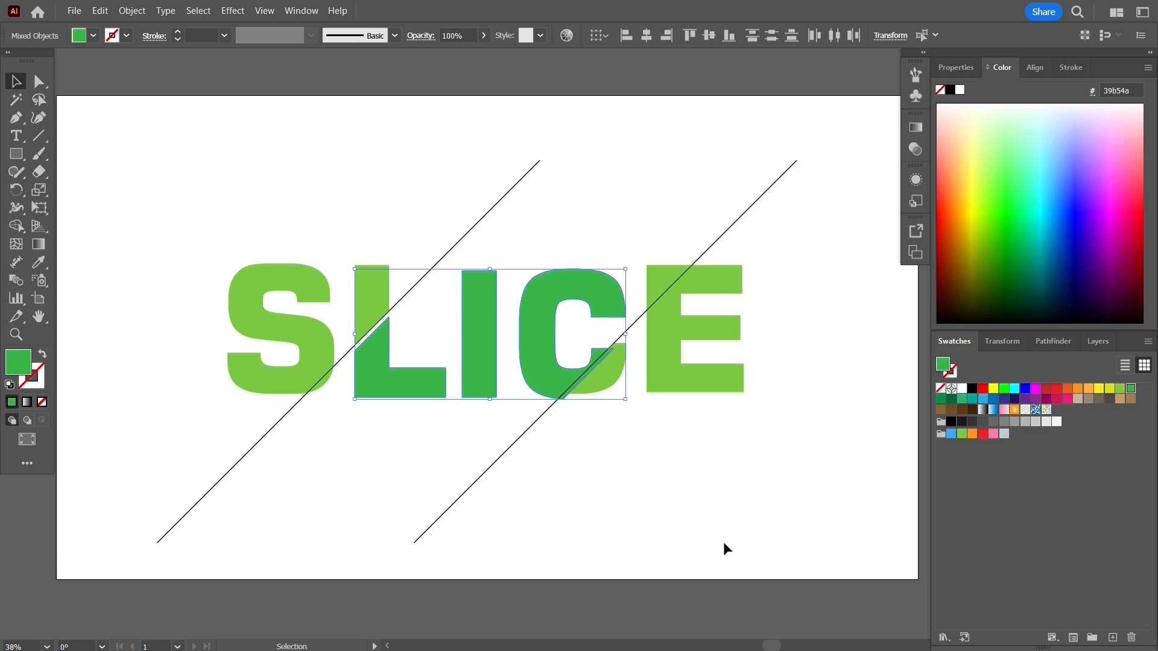
Nudge the dark green L, I and C pieces slightly further down, and left until their cut edges meet the diagonal lines.
key(Down)
key(Down)
key(Down)
key(Down)
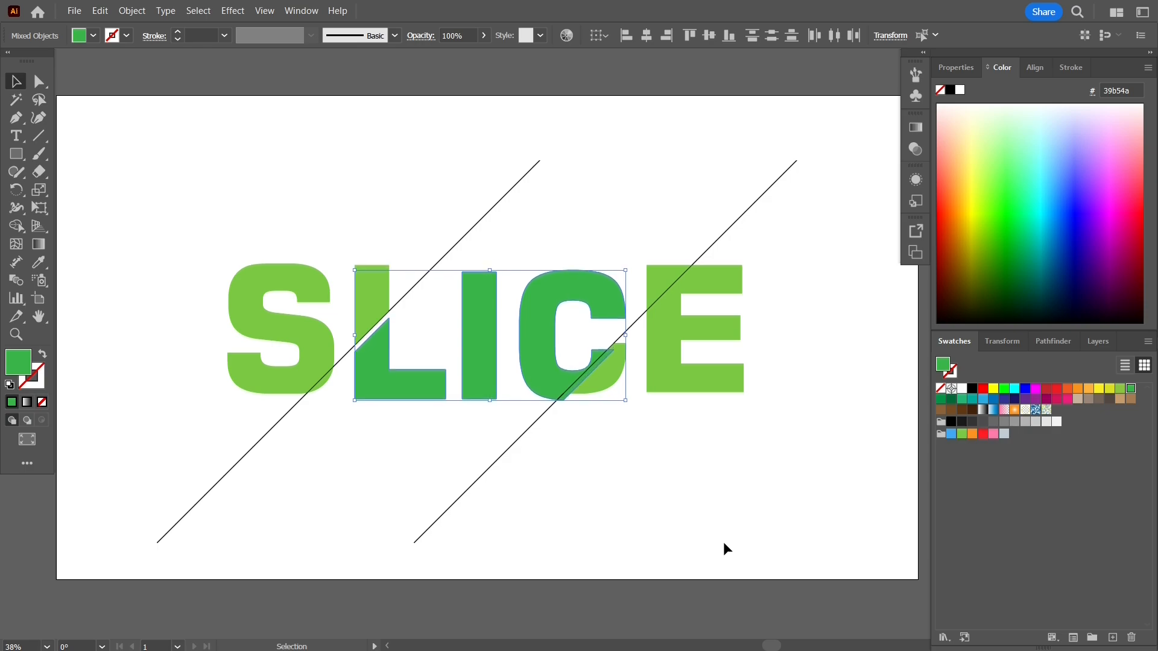
key(Left)
key(Left)
key(Left)
key(Left)
key(Left)
key(Left)
key(Left)
key(Left)
key(Left)
key(Left)
key(Left)
key(Left)
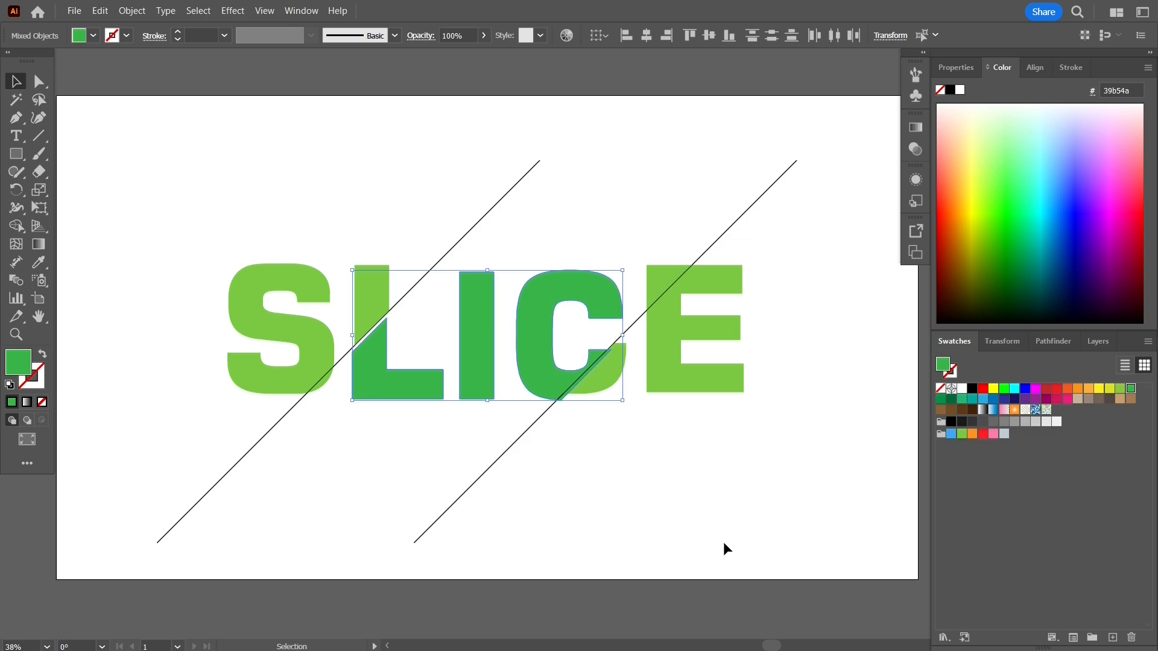
key(Left)
key(Left)
key(Left)
key(Left)
key(Left)
key(Left)
key(Left)
key(Left)
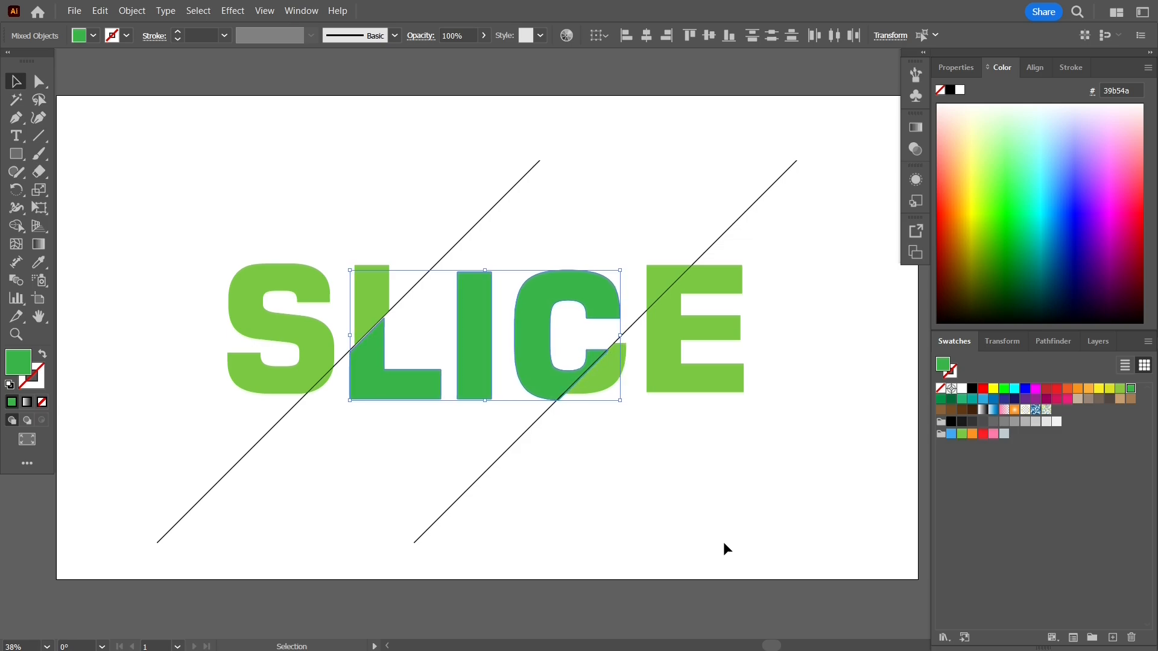
key(Left)
key(Left)
key(Left)
key(Left)
key(Left)
key(Left)
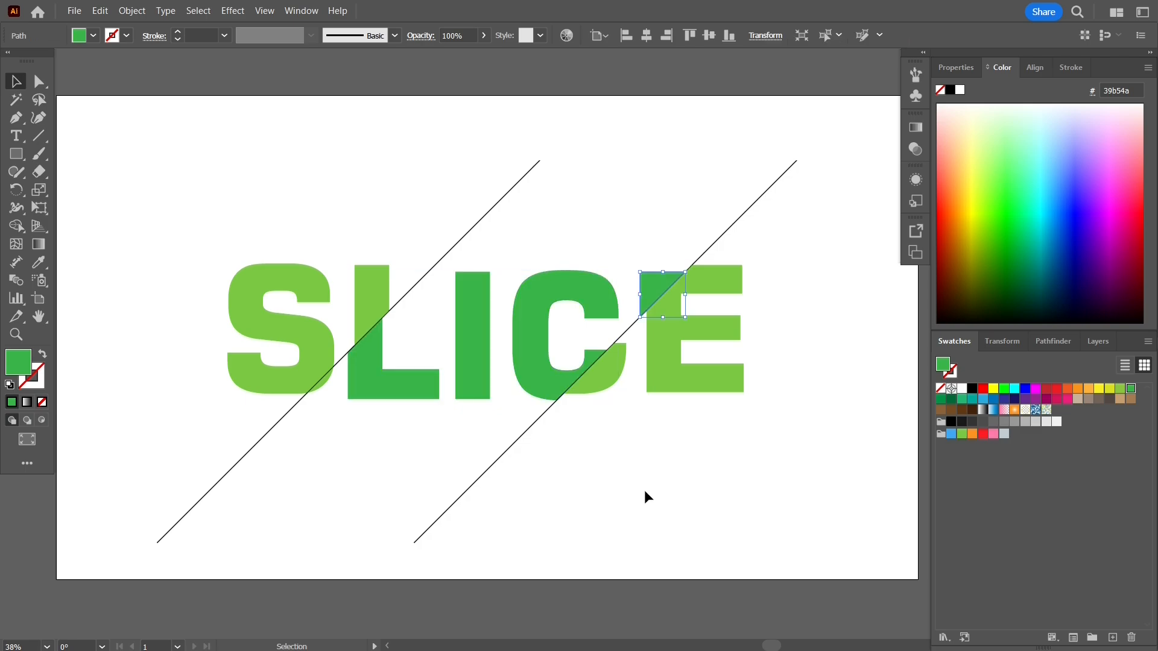
click(645, 492)
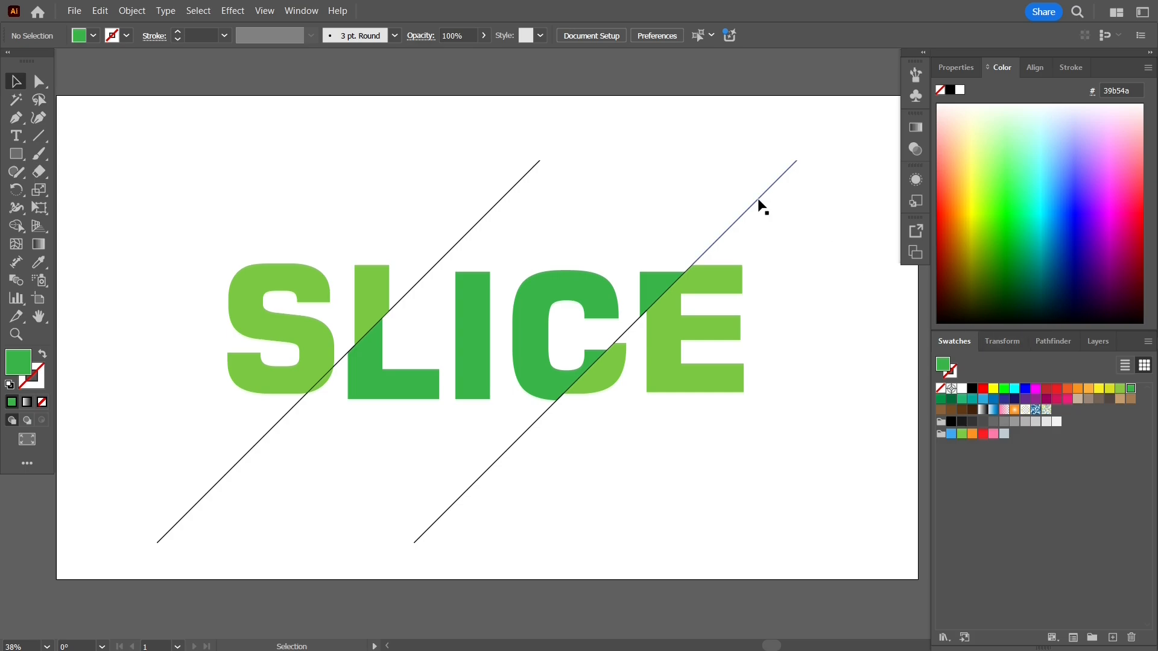
Pull the three stray line segments off the right diagonal cut line into the empty area around the letters.
drag(762, 202, 820, 293)
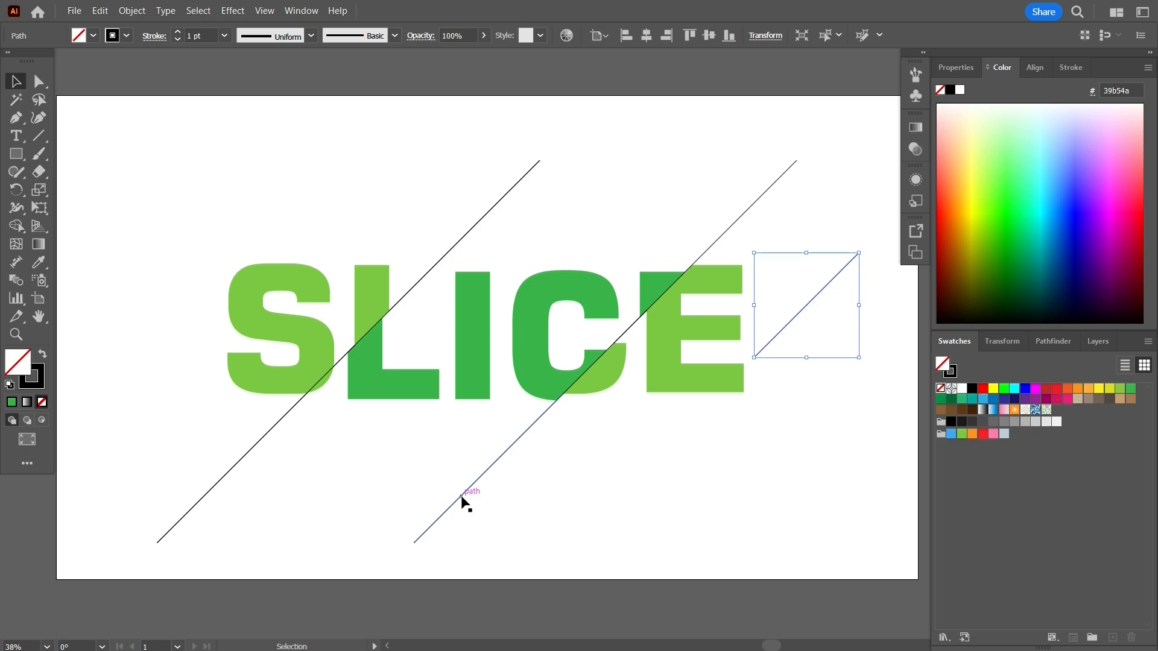
drag(461, 496, 582, 509)
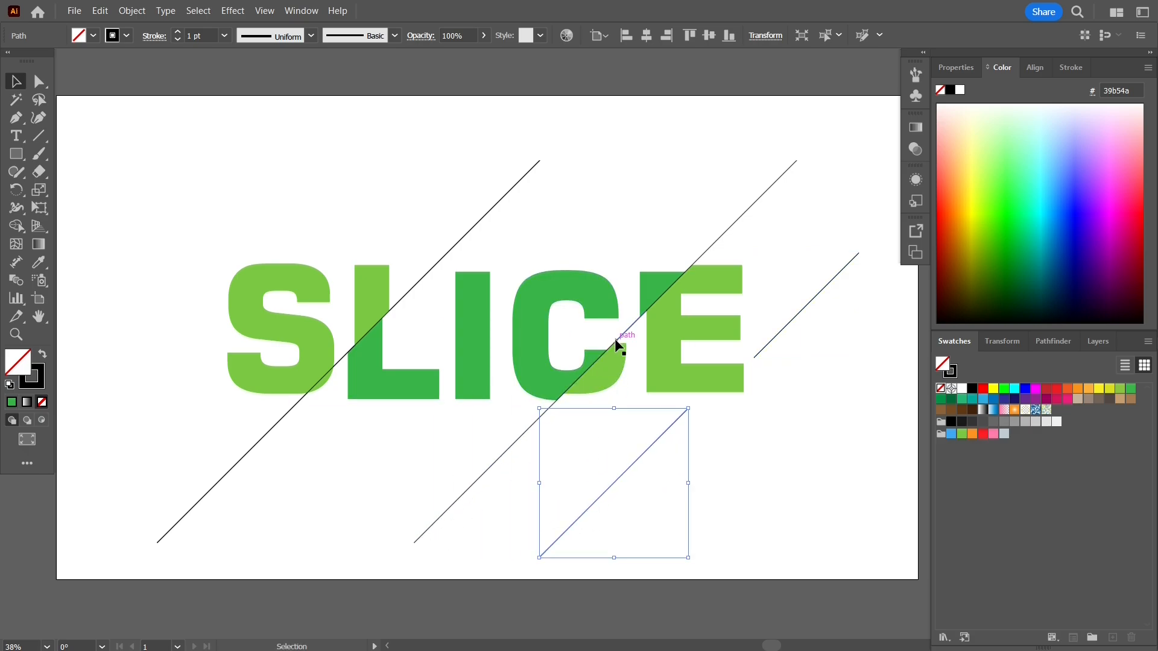
drag(615, 346, 719, 460)
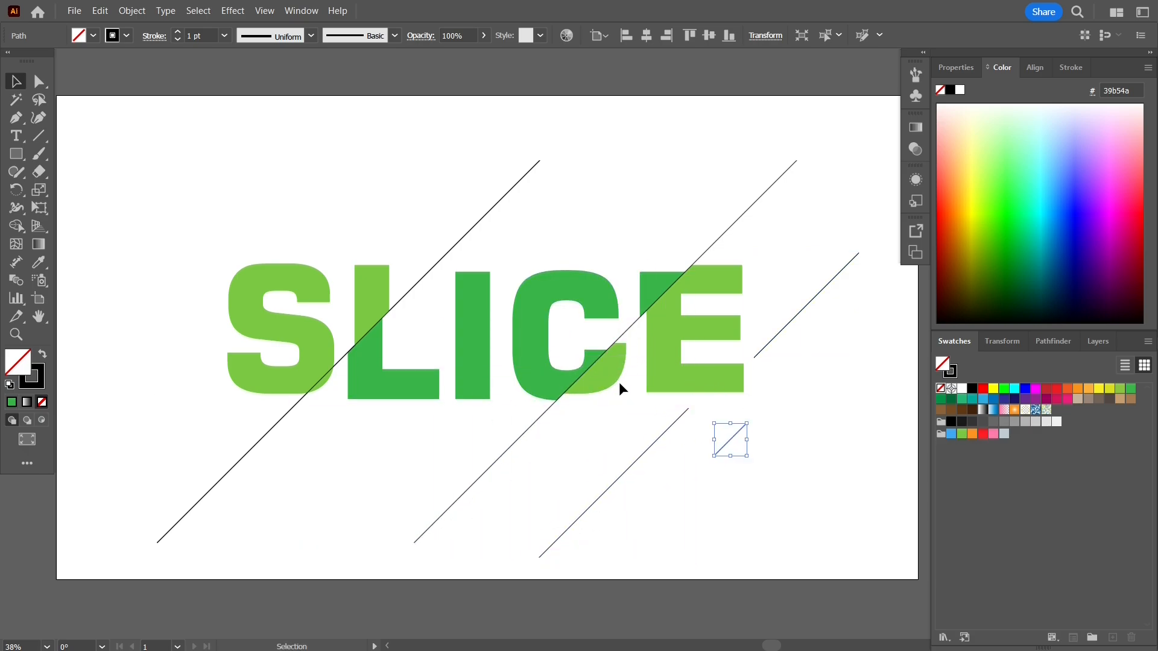
drag(588, 368, 616, 422)
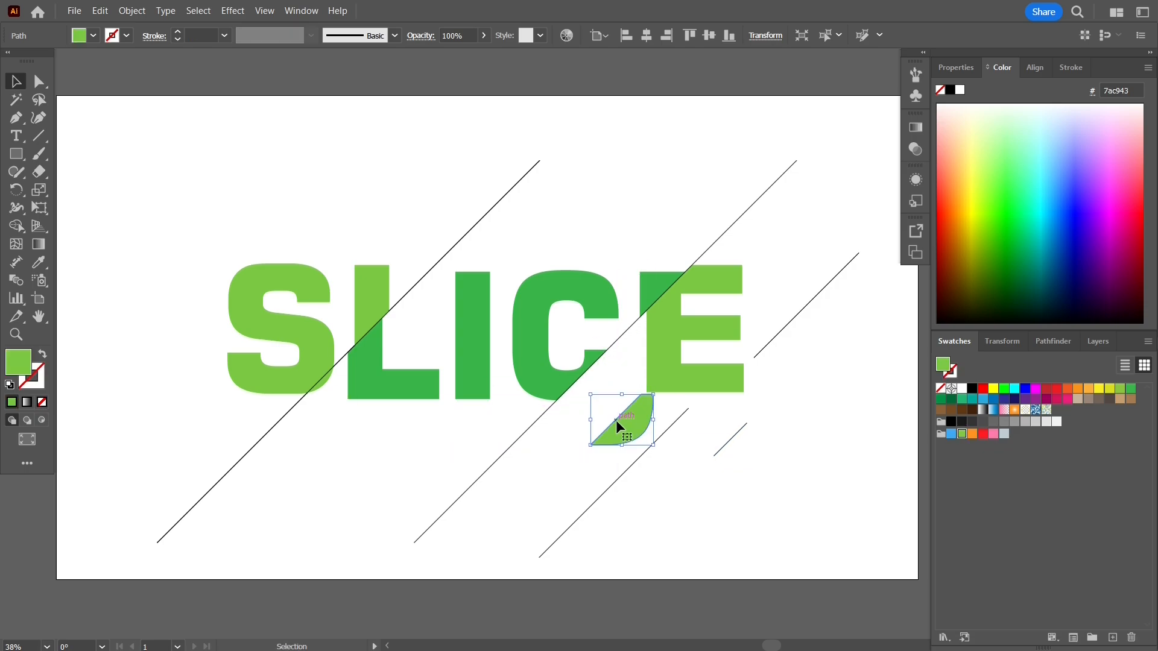
key(ctrl+z)
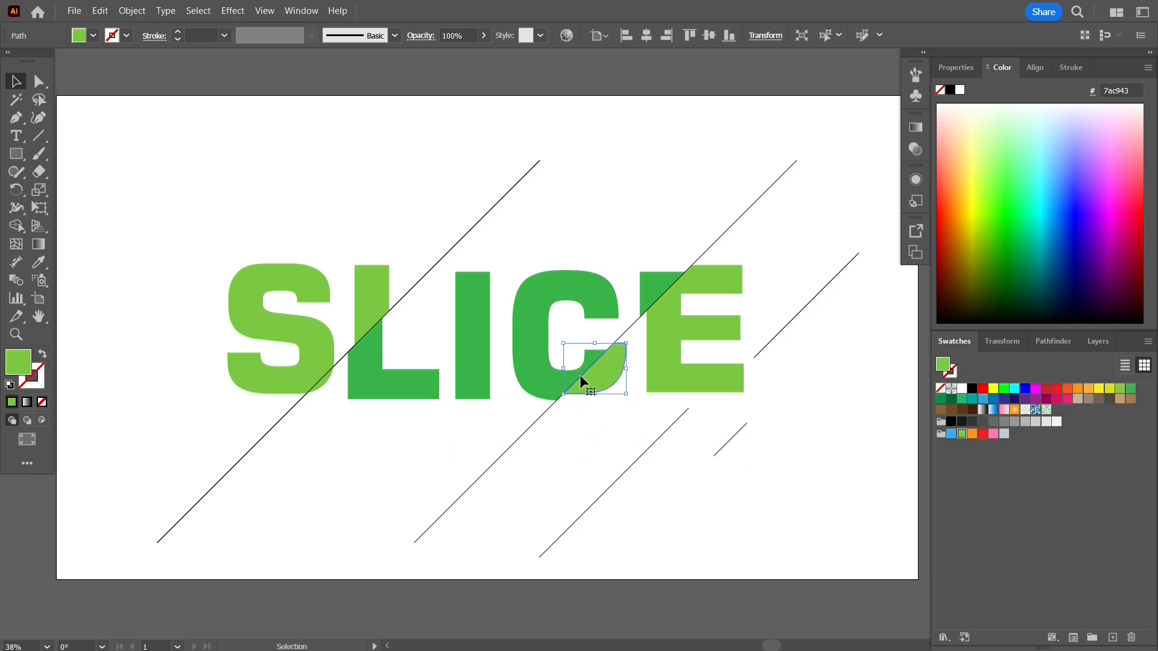
click(580, 450)
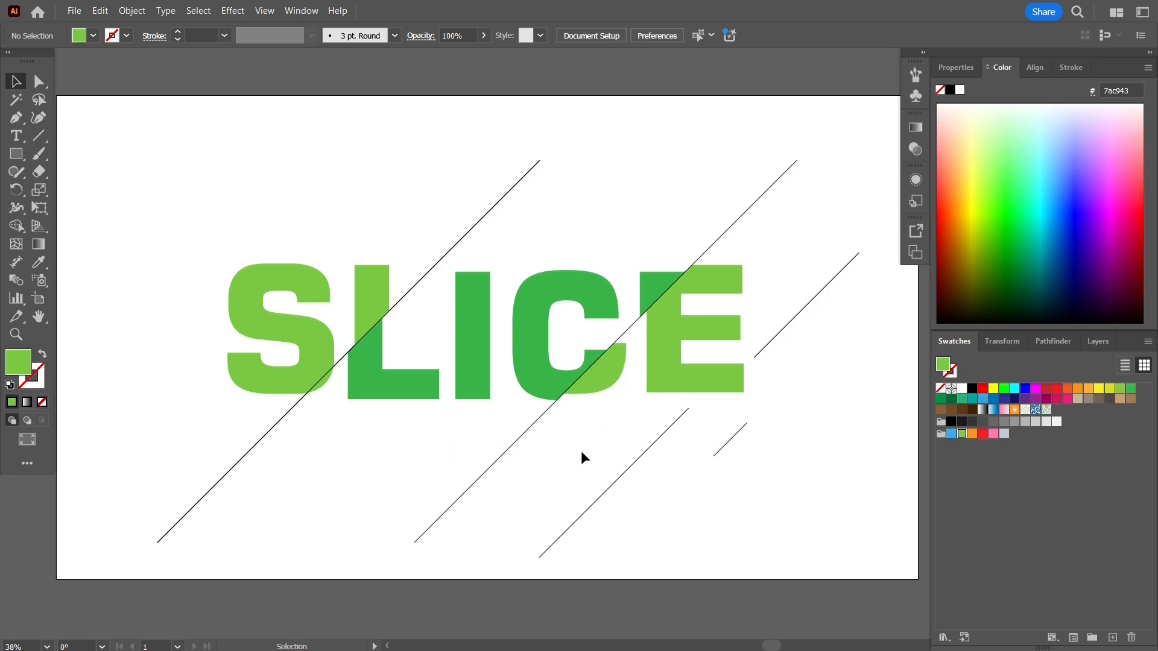
click(577, 375)
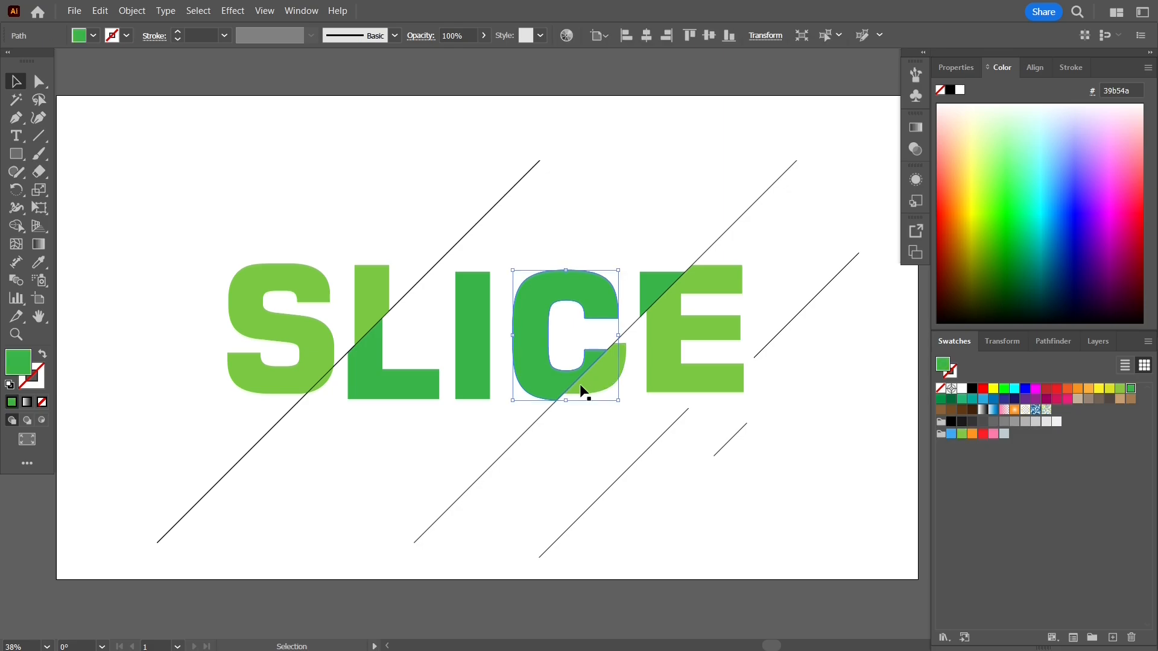
click(583, 416)
scroll(580, 415, up, 2)
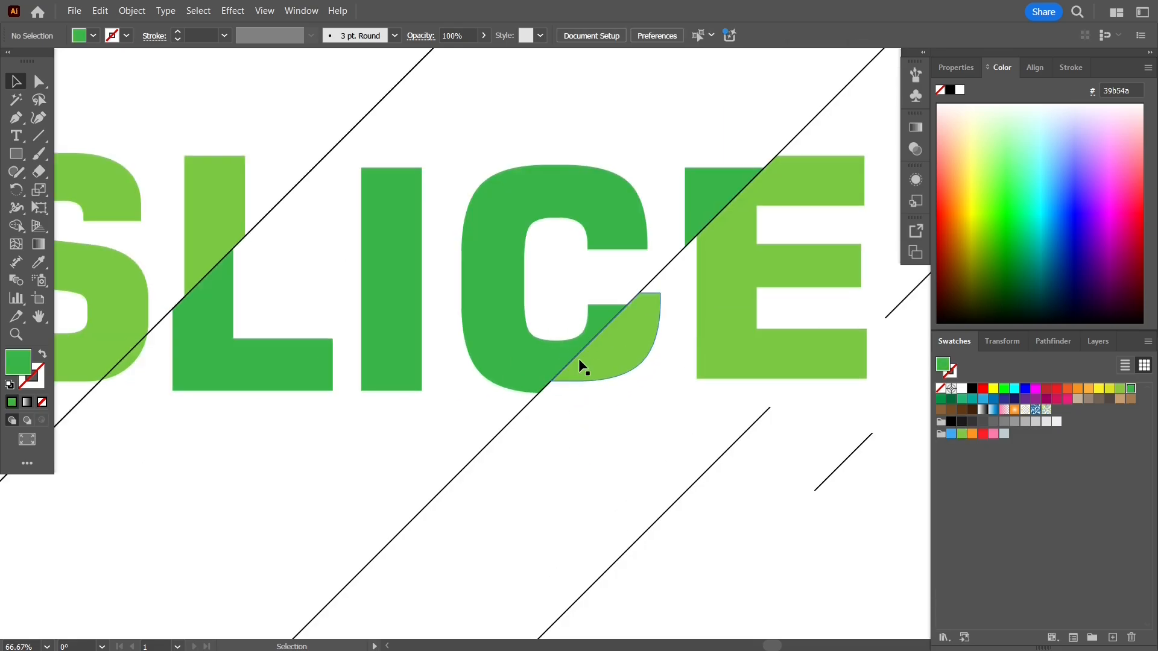
drag(583, 364, 594, 389)
key(ctrl+z)
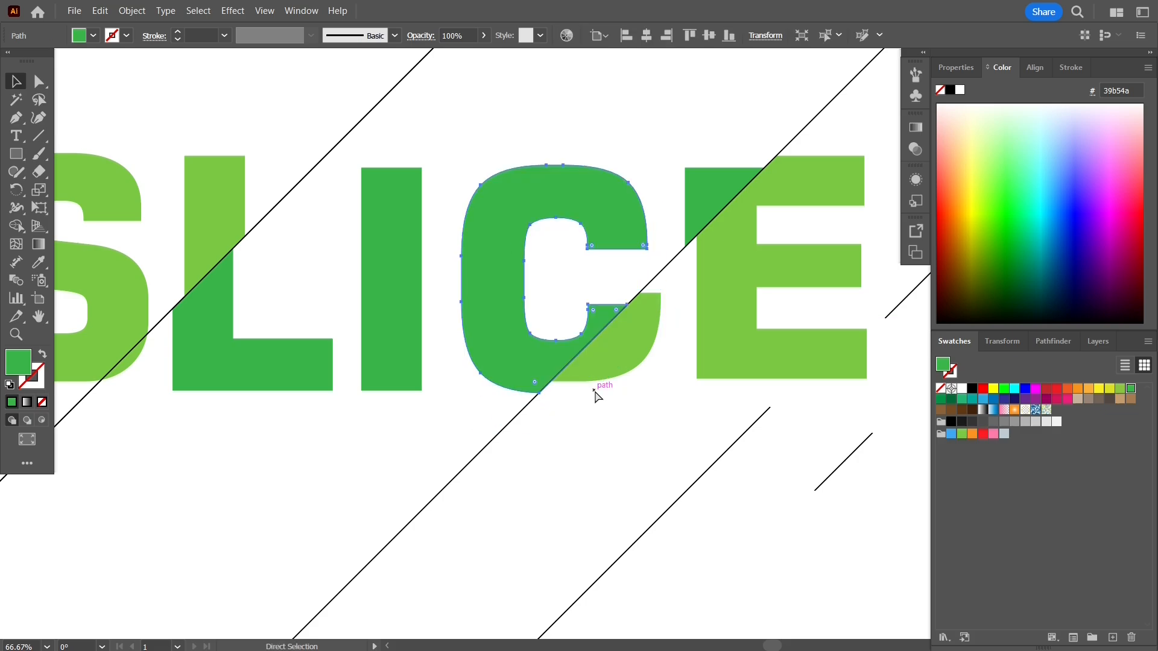
click(590, 458)
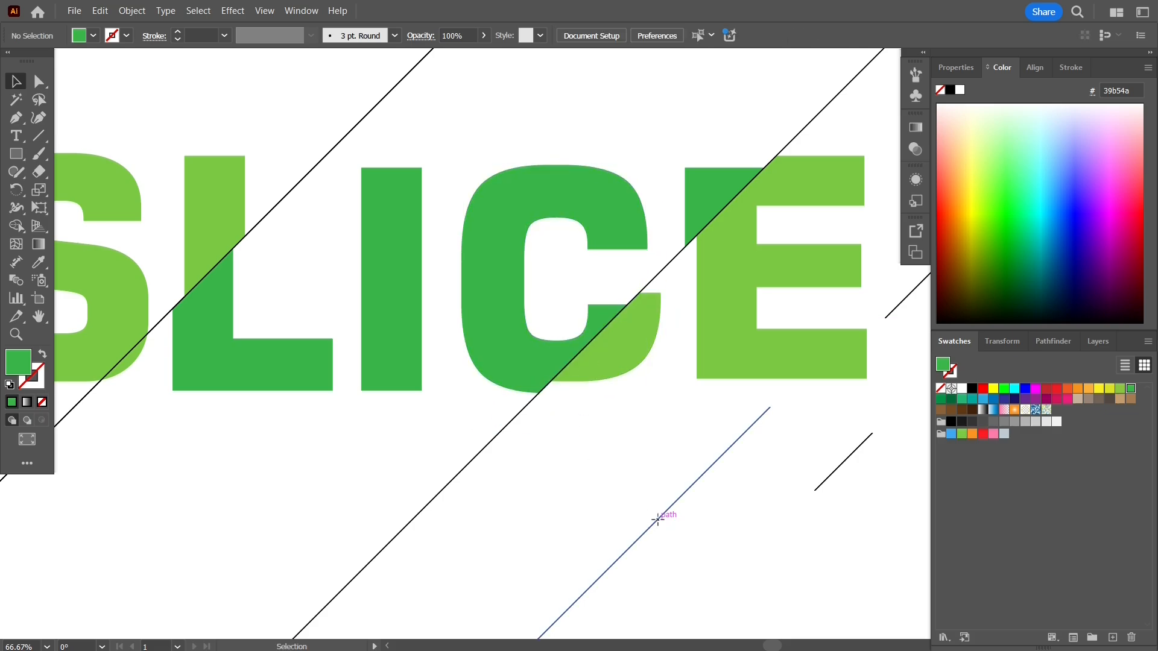
Delete the three stray line segments beside the letters and the leftover segment lying on the left diagonal line.
click(658, 521)
key(Delete)
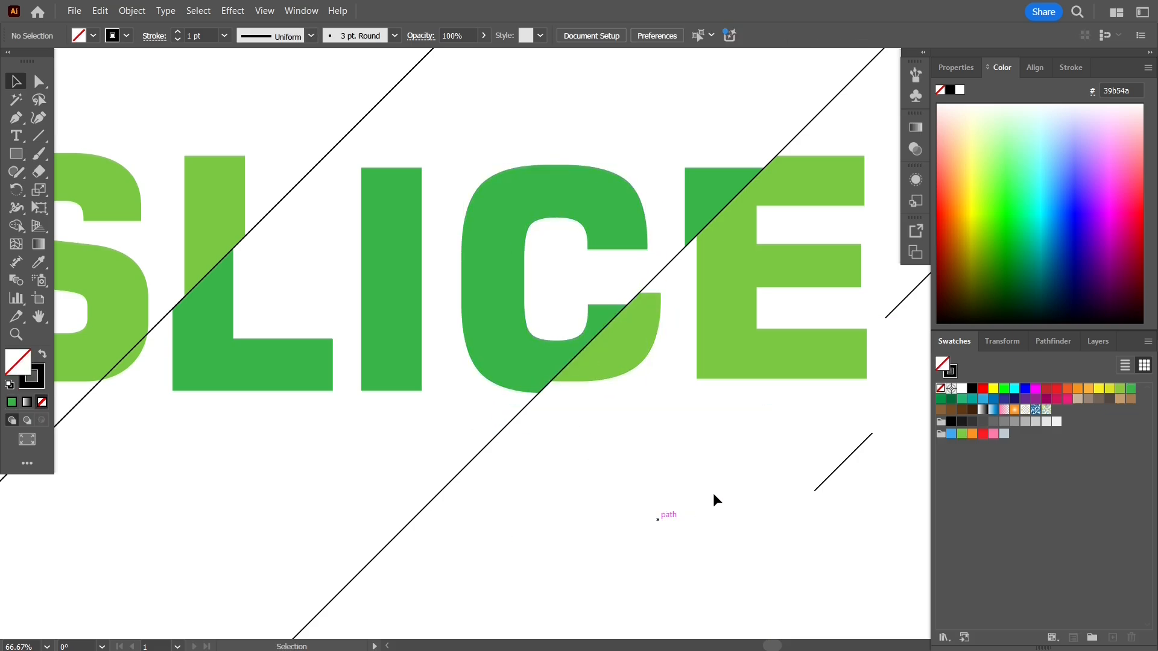
click(855, 453)
key(Delete)
click(898, 304)
key(Delete)
scroll(703, 443, down, 1)
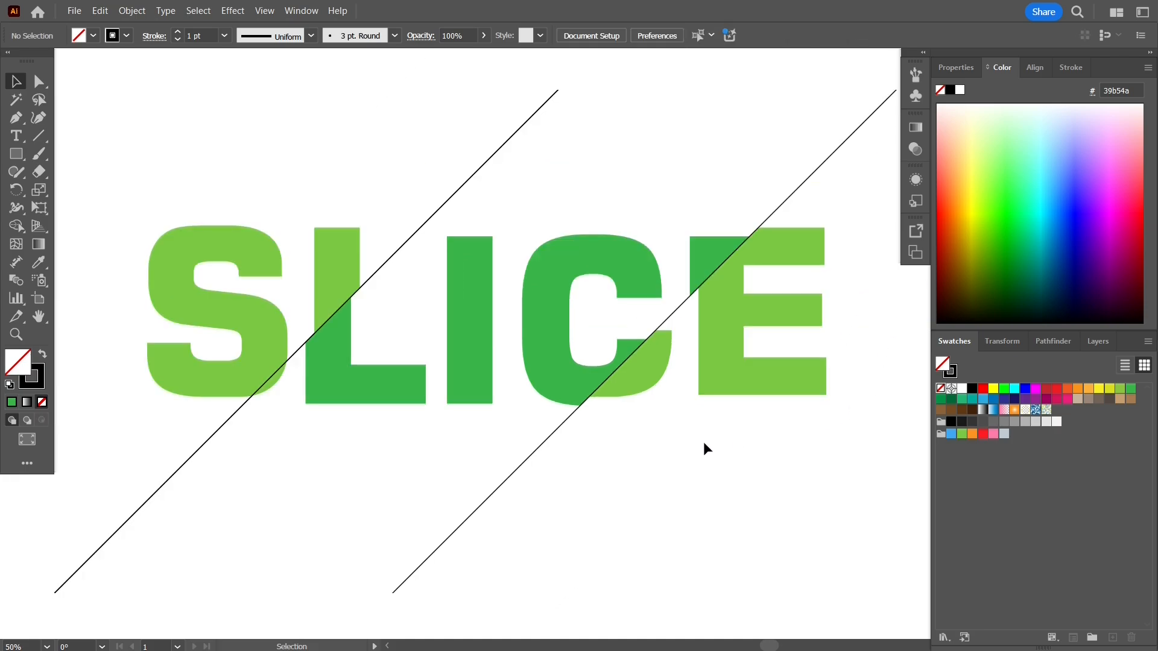
drag(491, 158, 580, 159)
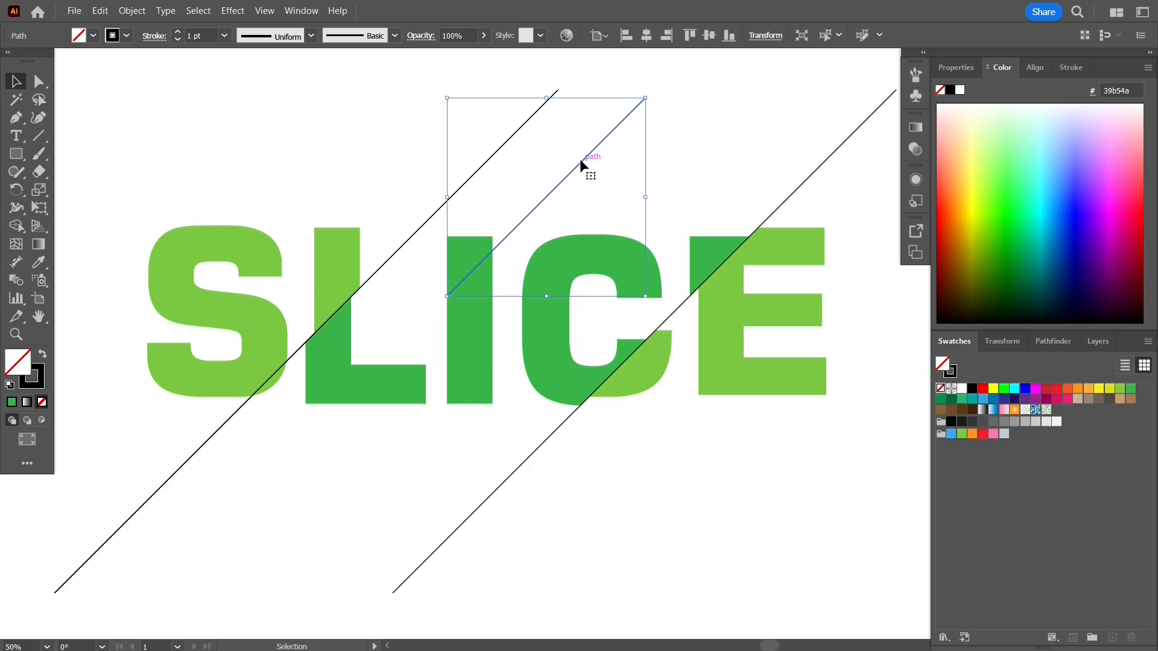
key(Delete)
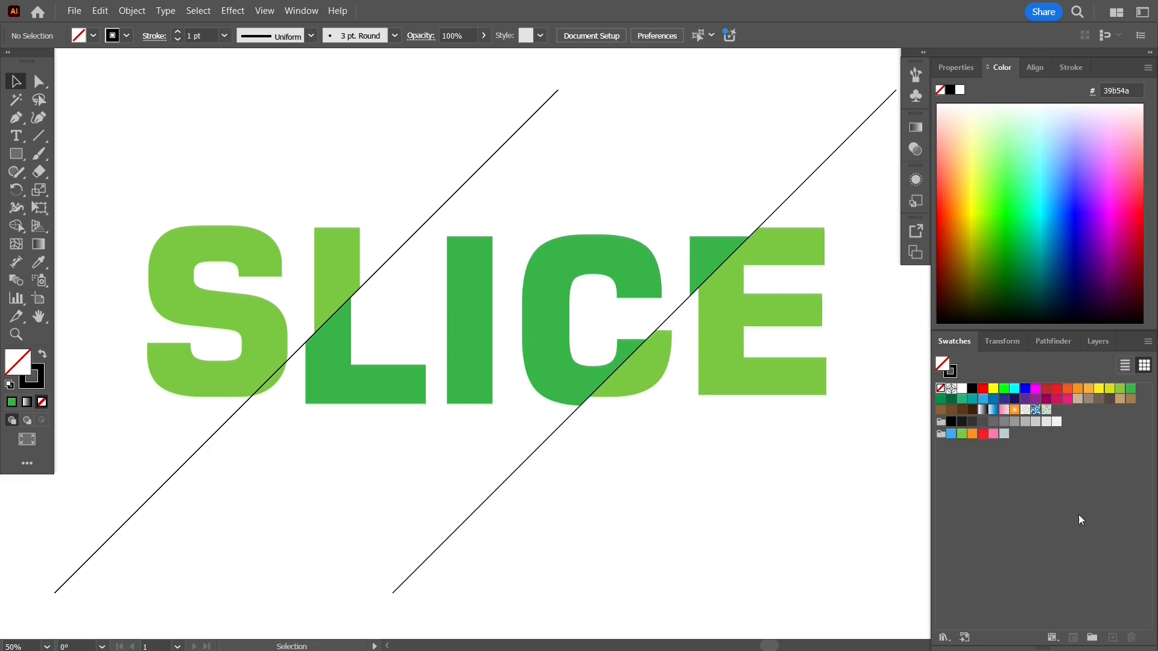
Unlock both diagonal Line objects in Layer 1.
click(1098, 341)
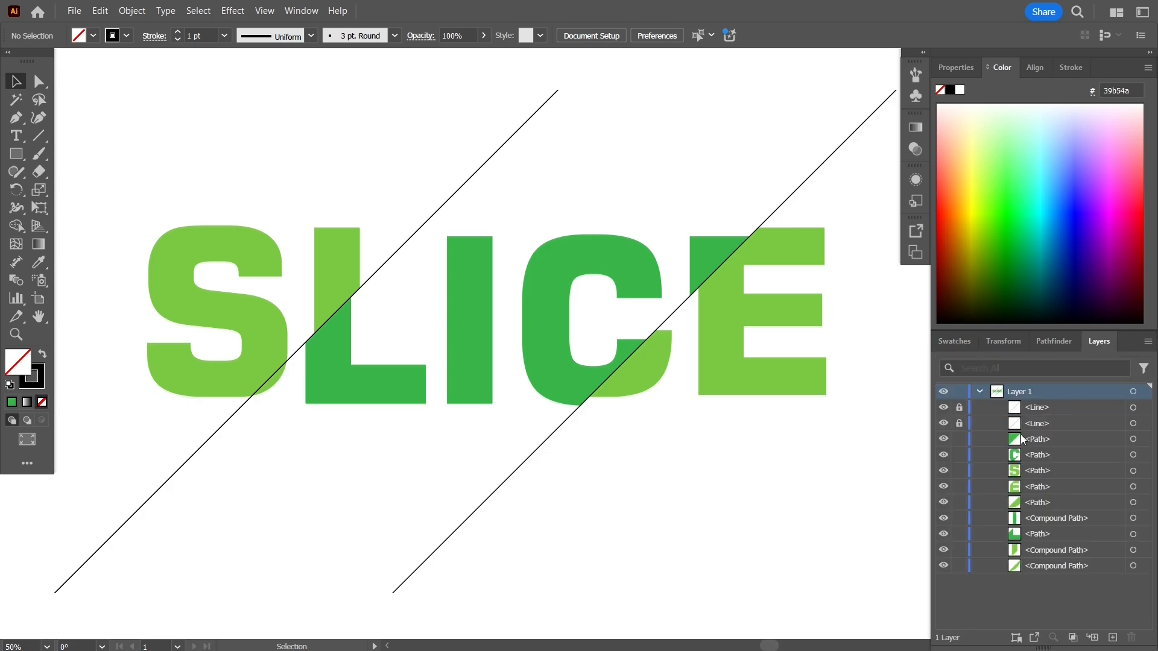
click(960, 408)
click(959, 424)
drag(486, 500, 544, 532)
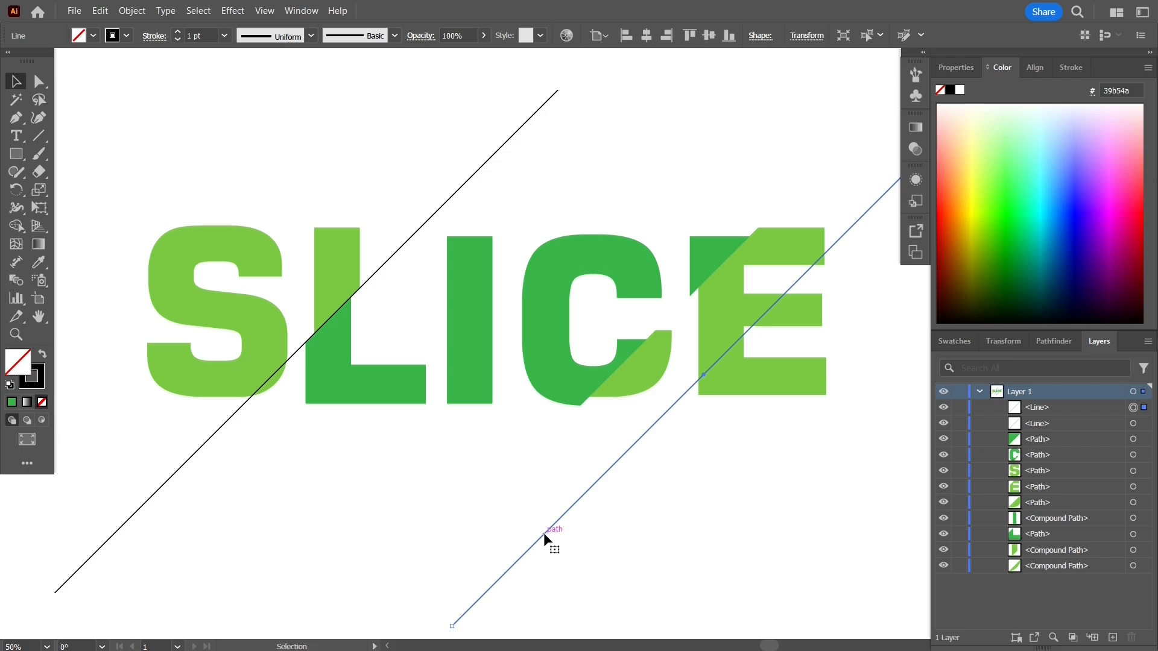
key(ctrl)
drag(166, 478, 280, 566)
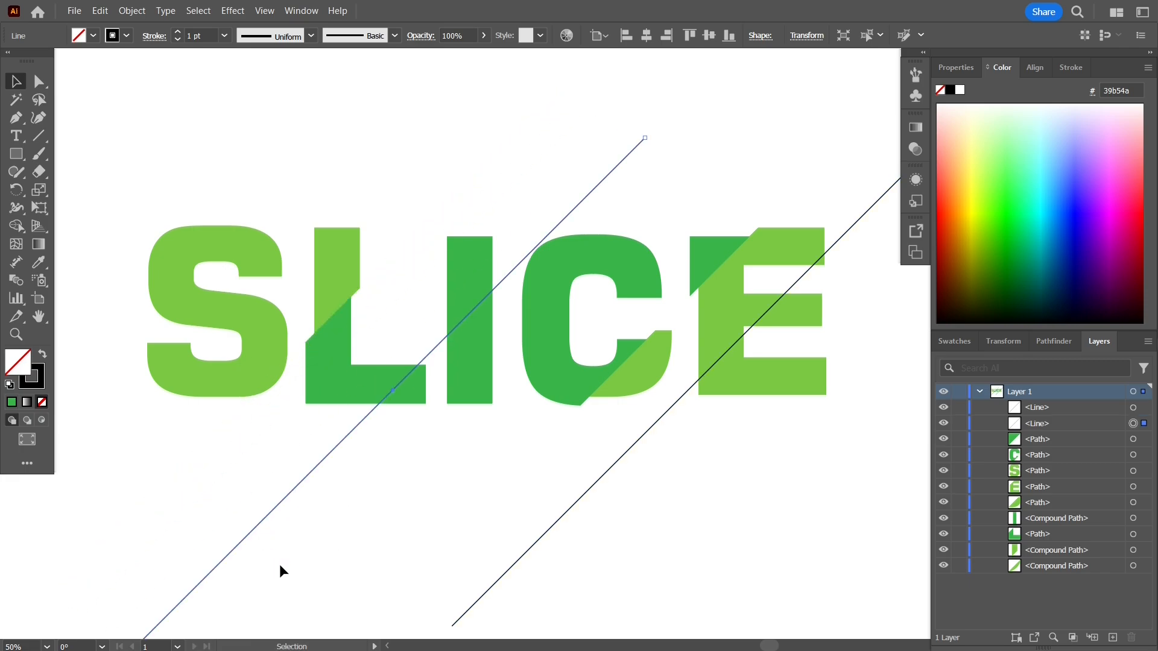
key(ctrl+z)
key(ctrl+z)
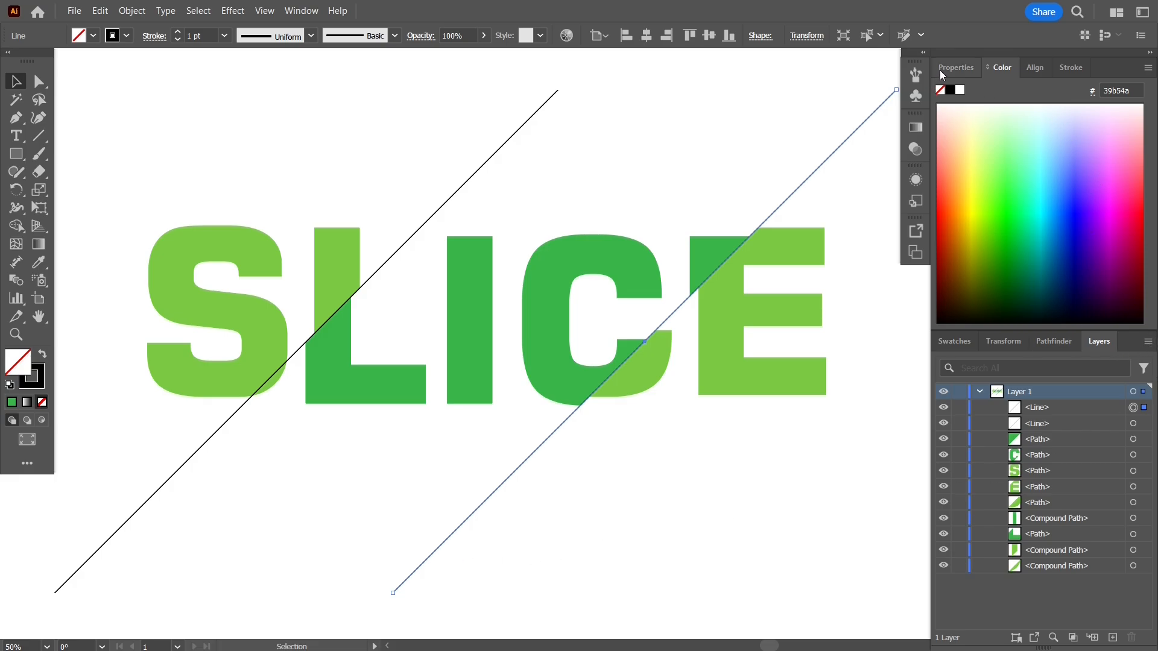
click(765, 117)
Fill the small bottom corner piece of the S with dark green 39b54a and offset it down and left like the other dark pieces.
scroll(743, 132, down, 1)
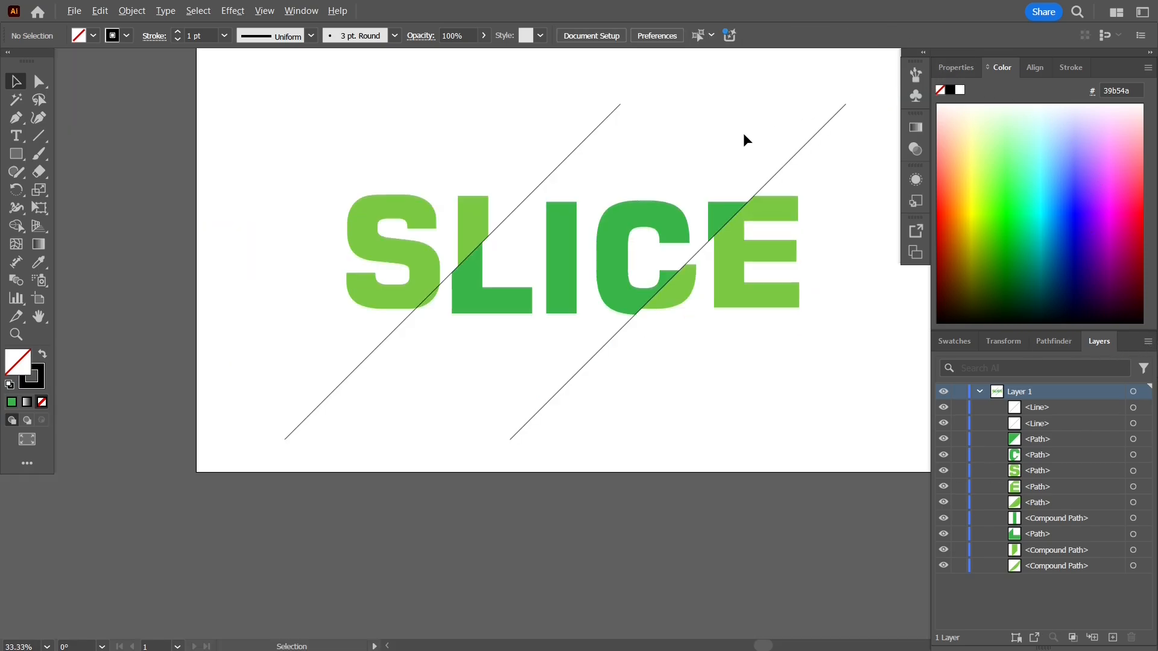
drag(743, 132, 667, 248)
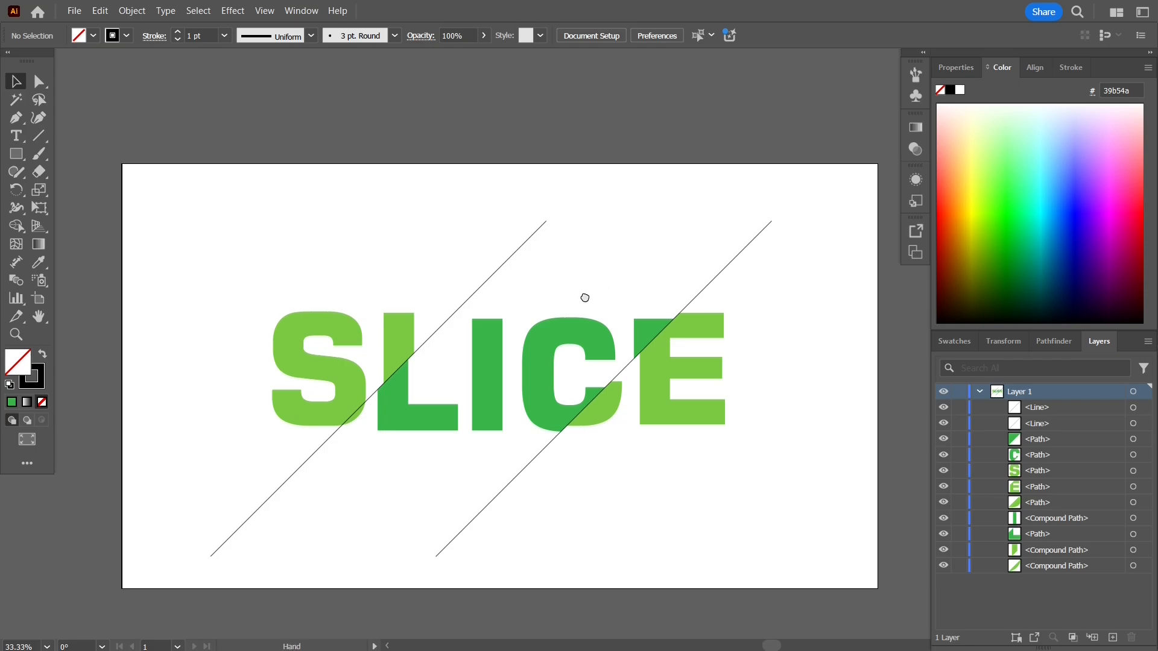
drag(585, 298, 605, 225)
scroll(573, 219, up, 1)
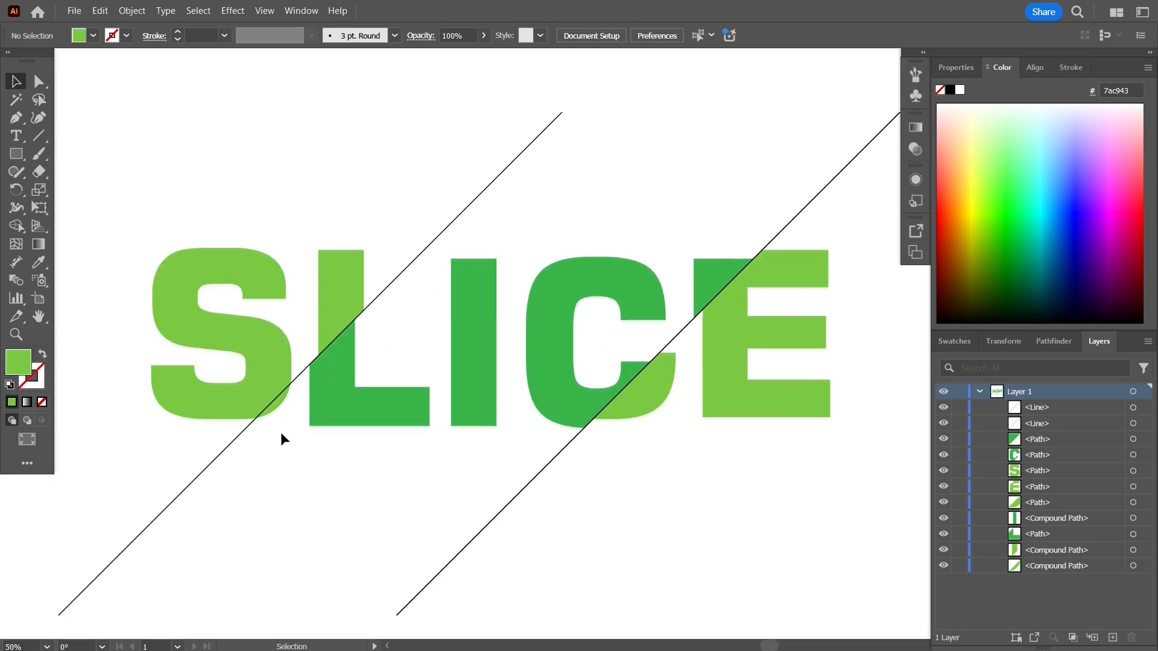
click(278, 412)
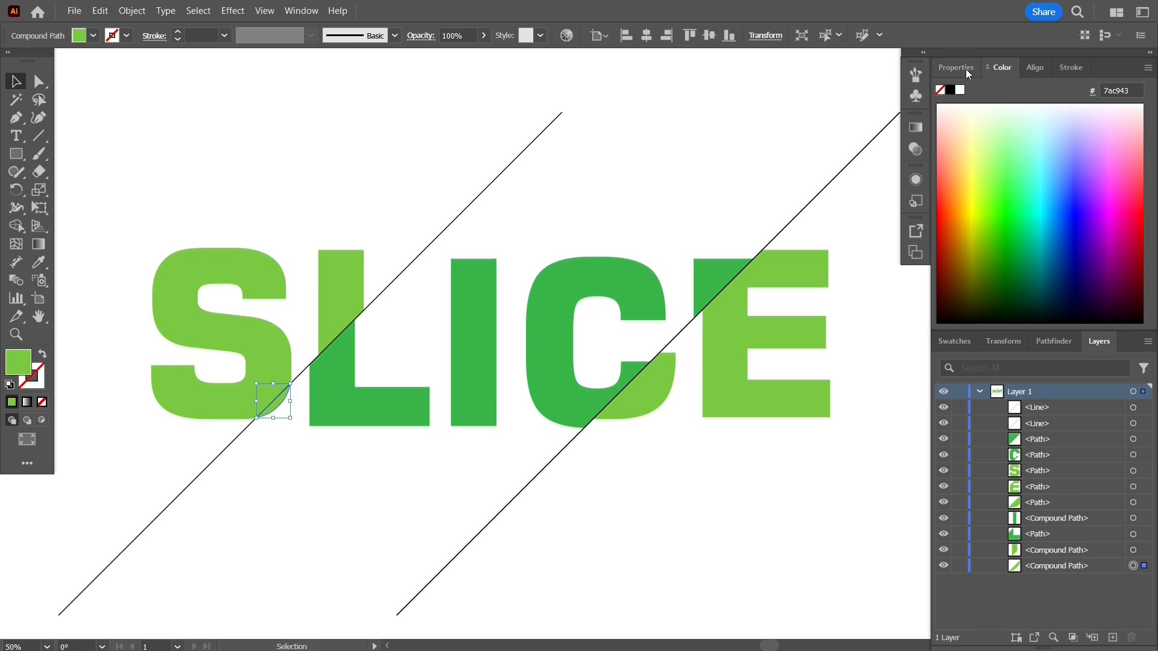
click(958, 341)
click(1130, 389)
click(360, 533)
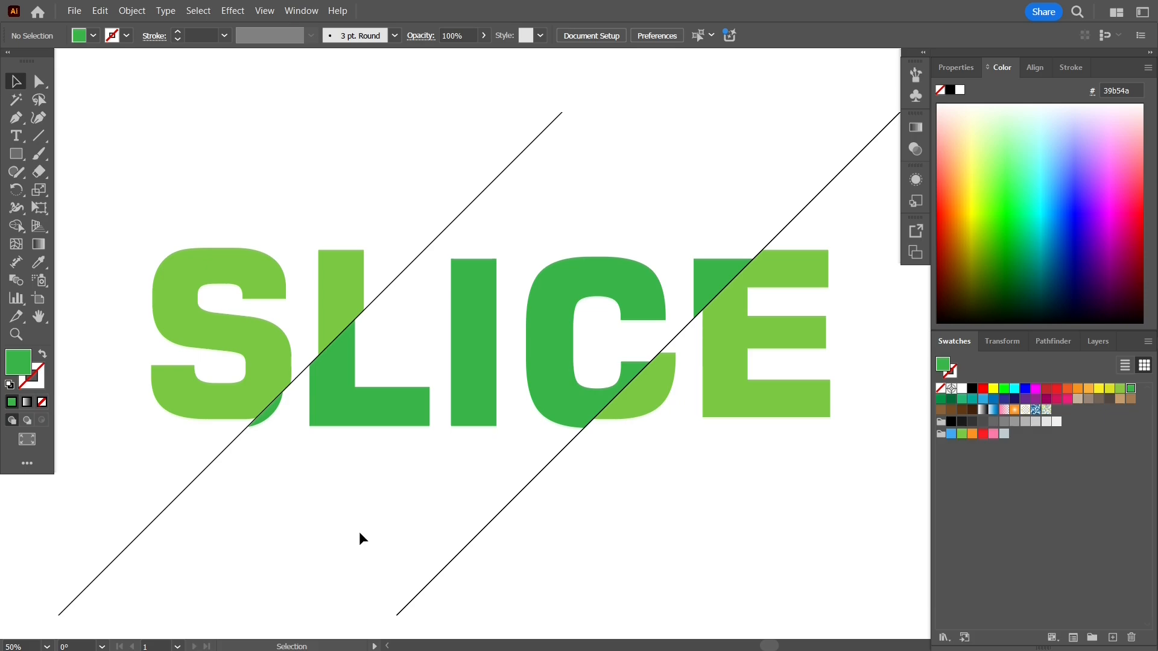
Shorten the left diagonal line at both ends, keeping its 45° angle so it extends only moderately beyond the letters.
click(475, 198)
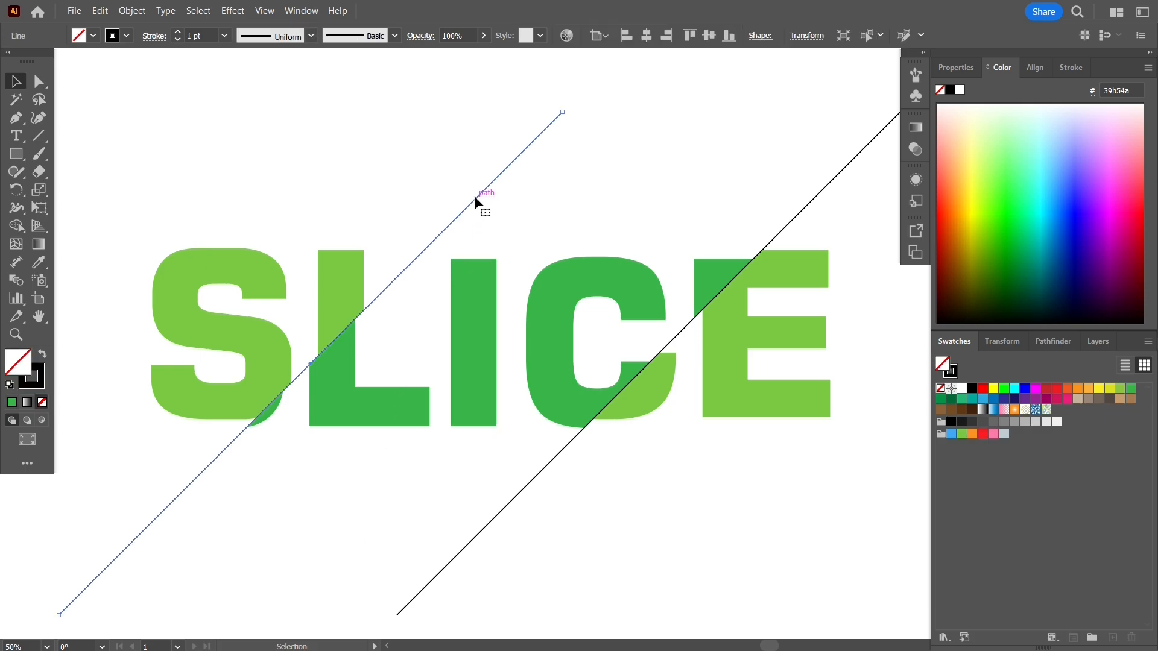
drag(562, 112, 500, 176)
drag(58, 615, 138, 554)
Shorten the right diagonal line at both ends along its 45° angle to roughly match the left line's length.
click(471, 547)
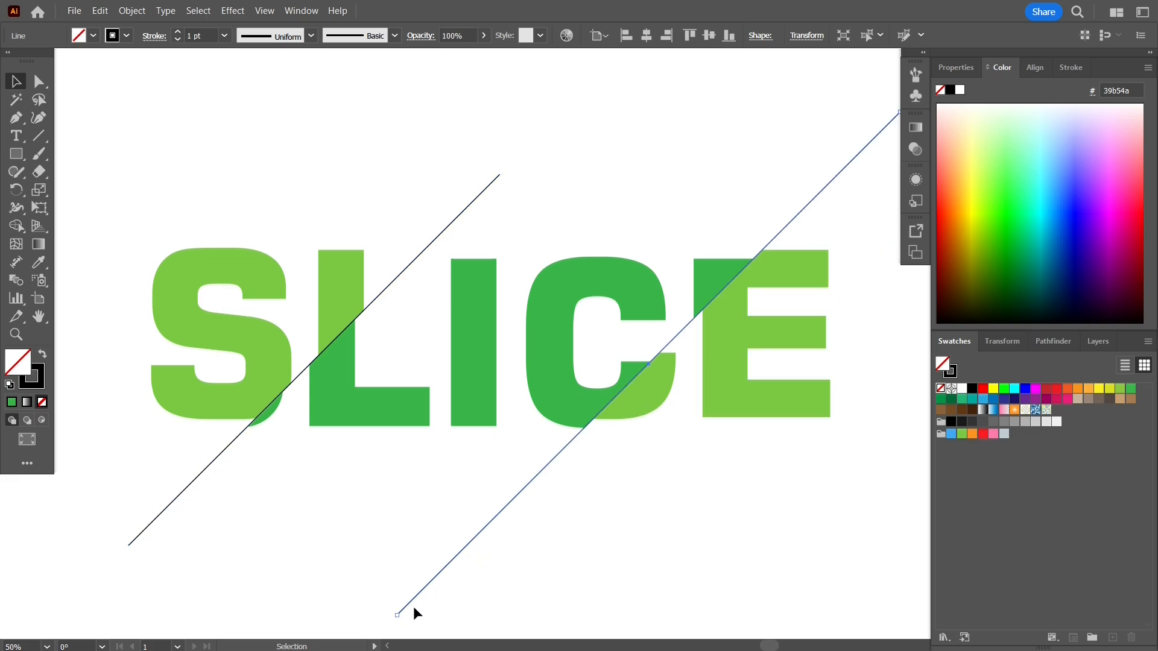
drag(396, 615, 473, 545)
drag(582, 536, 486, 559)
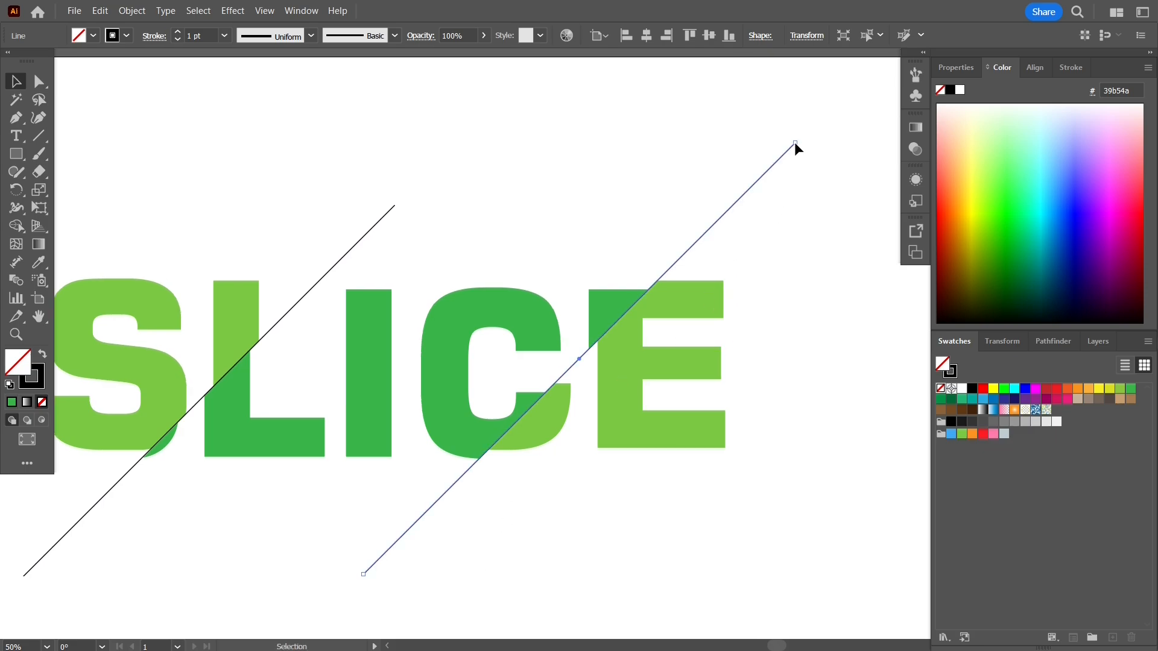
drag(794, 142, 725, 216)
drag(584, 551, 631, 529)
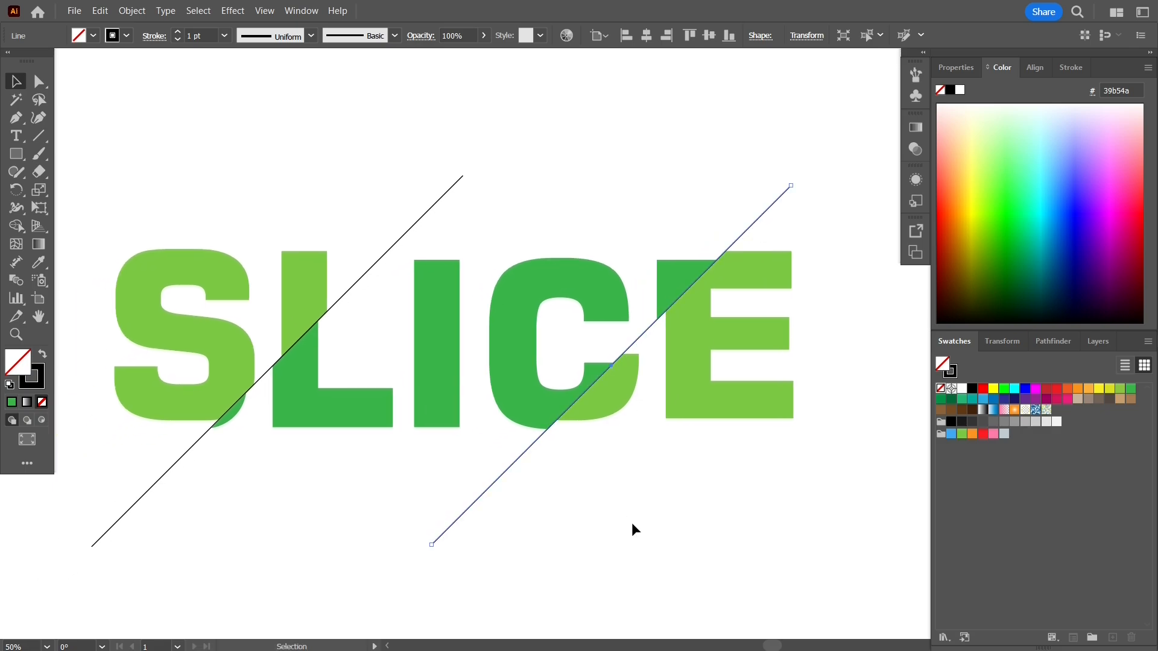
click(632, 523)
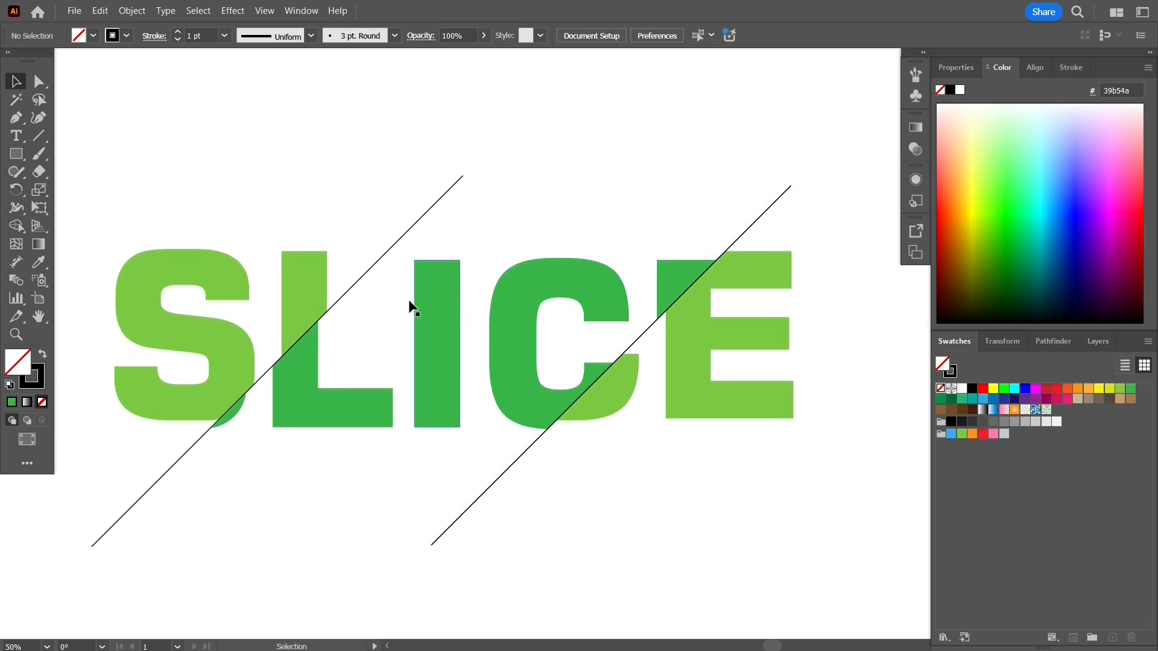
Widen the middle of the left diagonal line with the Width tool to about 7.43 pt, leaving both ends tapered.
click(331, 309)
click(40, 372)
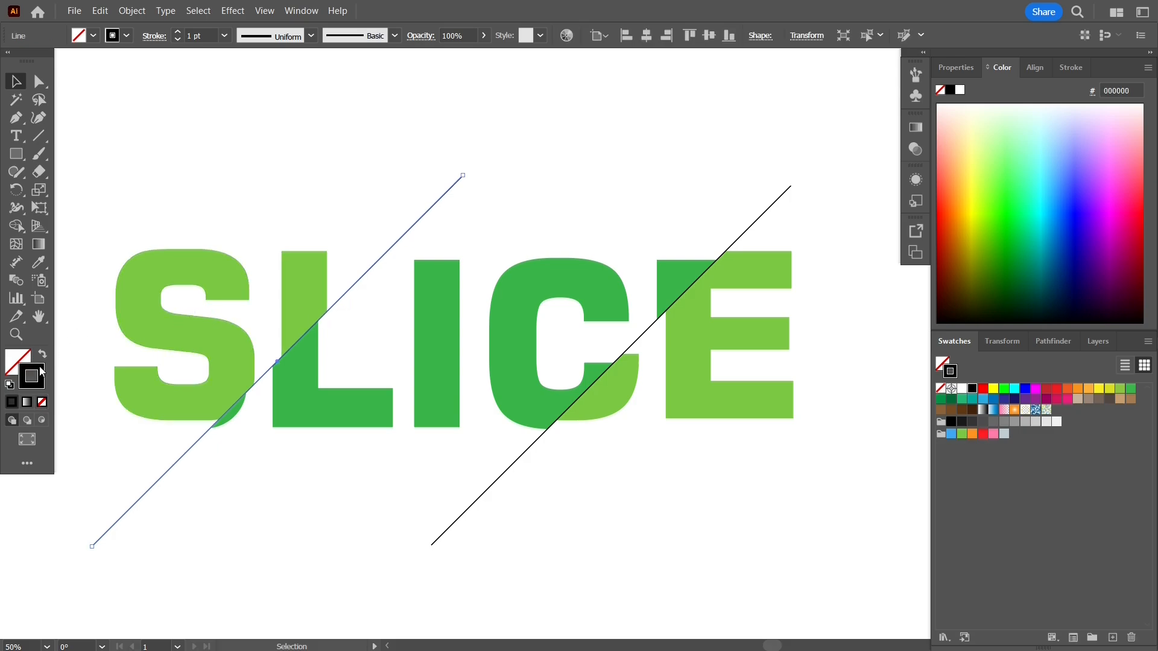
click(16, 209)
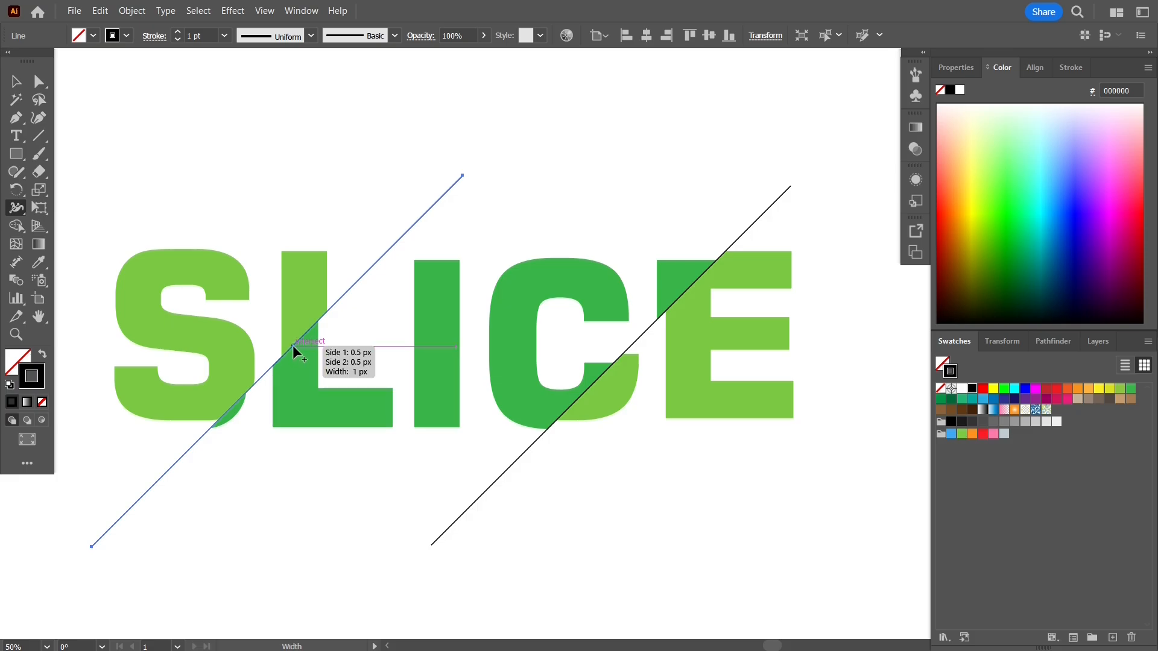
scroll(292, 345, up, 2)
scroll(292, 345, up, 1)
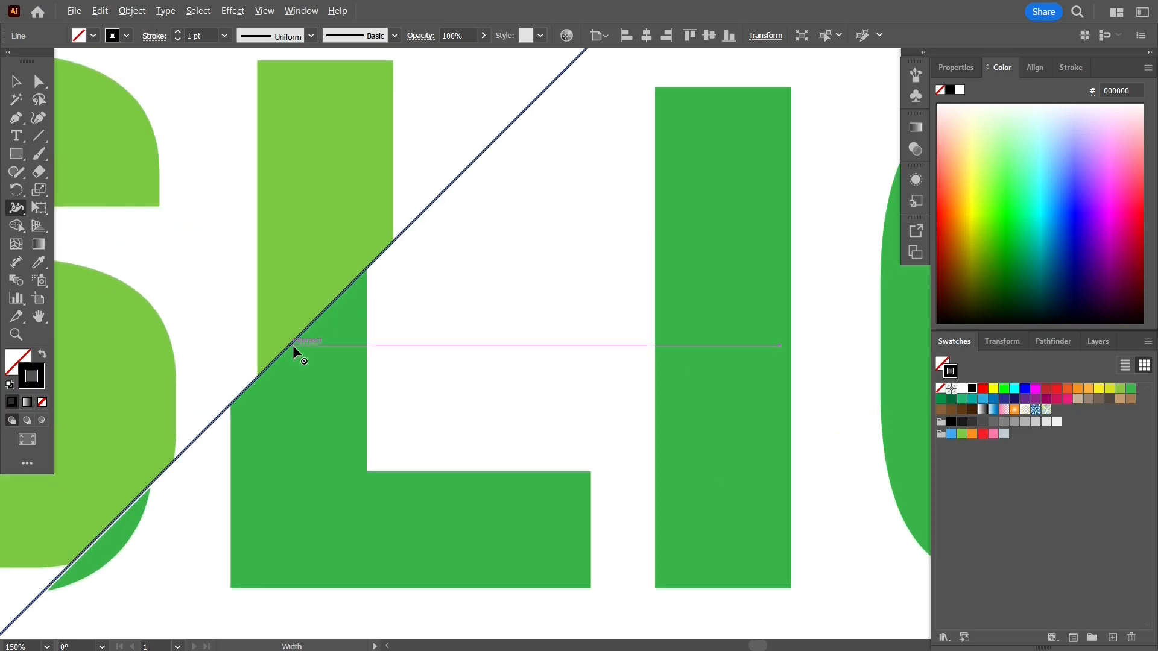
scroll(291, 345, up, 2)
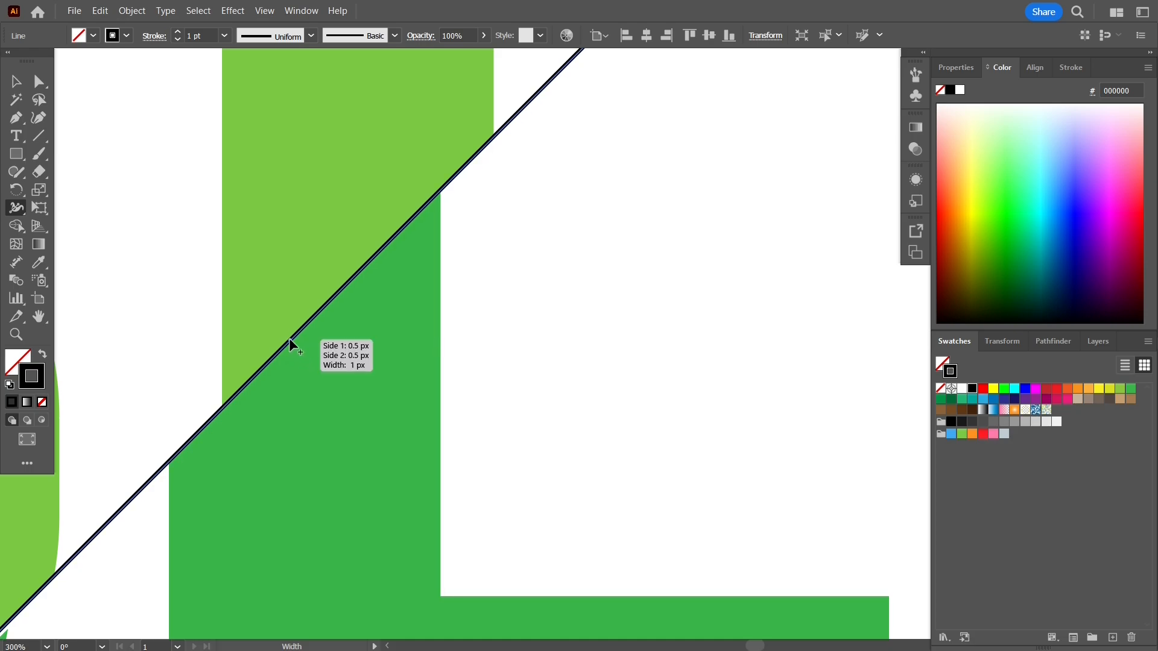
drag(290, 340, 293, 343)
drag(295, 344, 299, 347)
scroll(299, 347, down, 5)
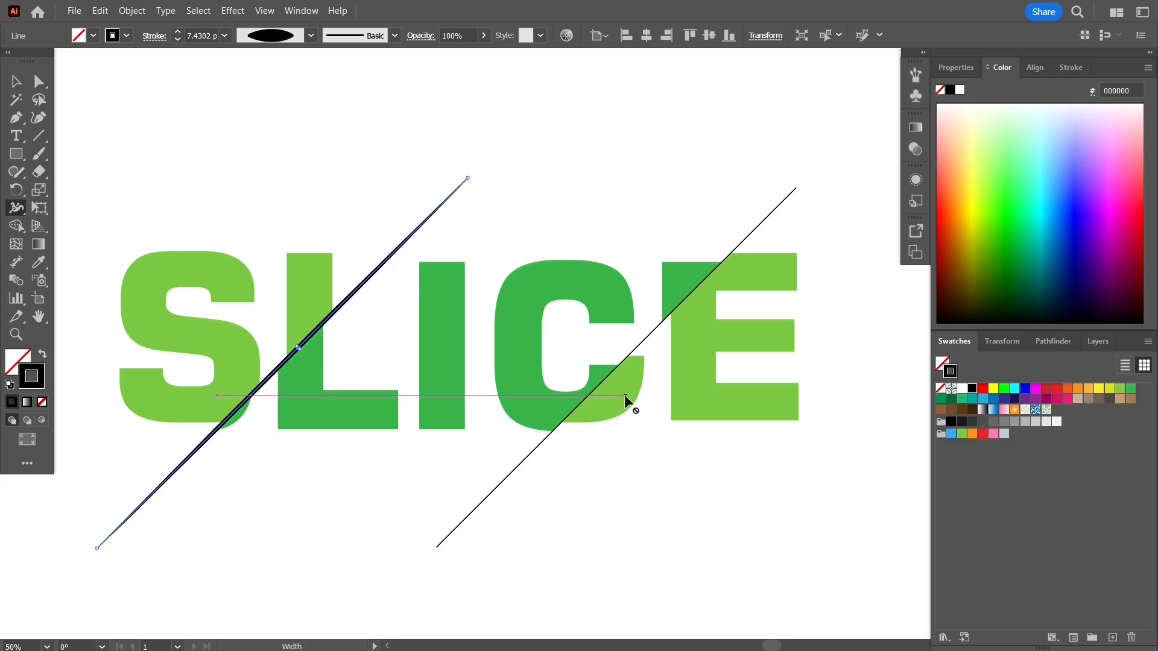
Widen the middle of the right diagonal line to about 7.45 pt so its taper matches the left line.
scroll(625, 396, up, 1)
scroll(624, 395, up, 4)
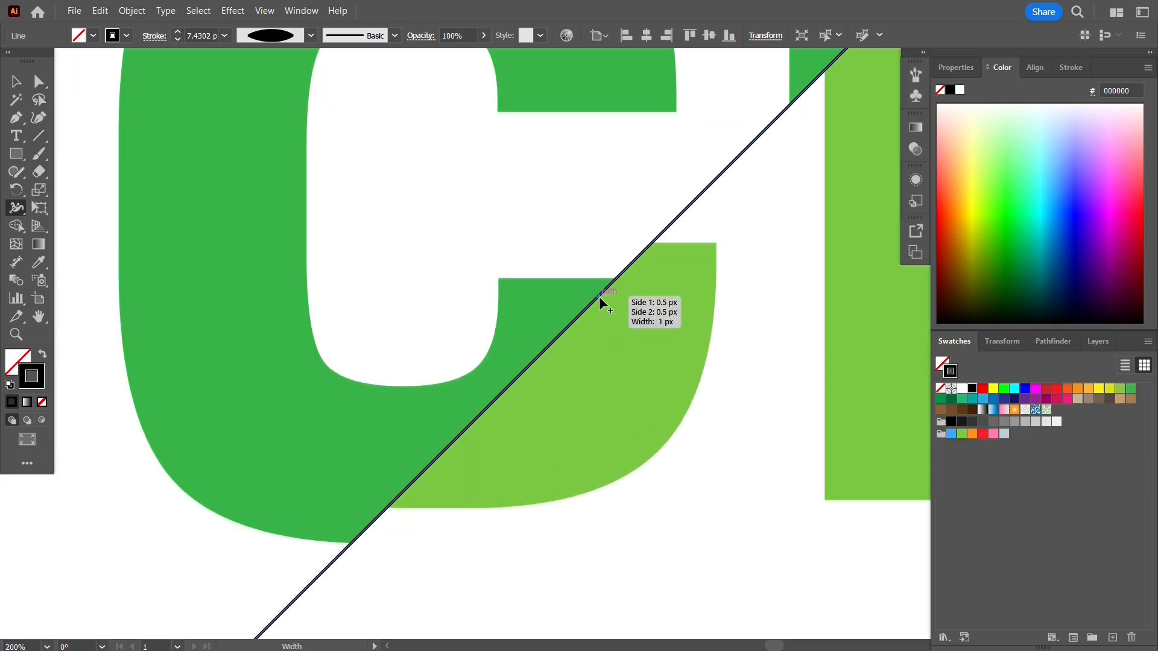
scroll(598, 295, down, 3)
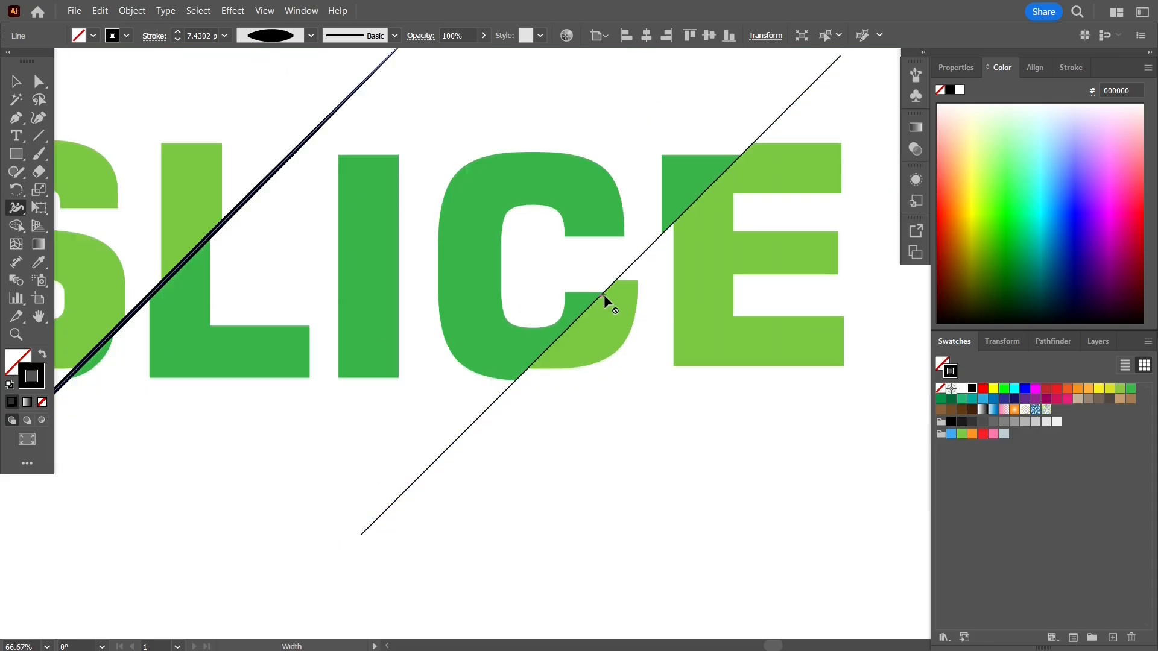
scroll(596, 299, up, 3)
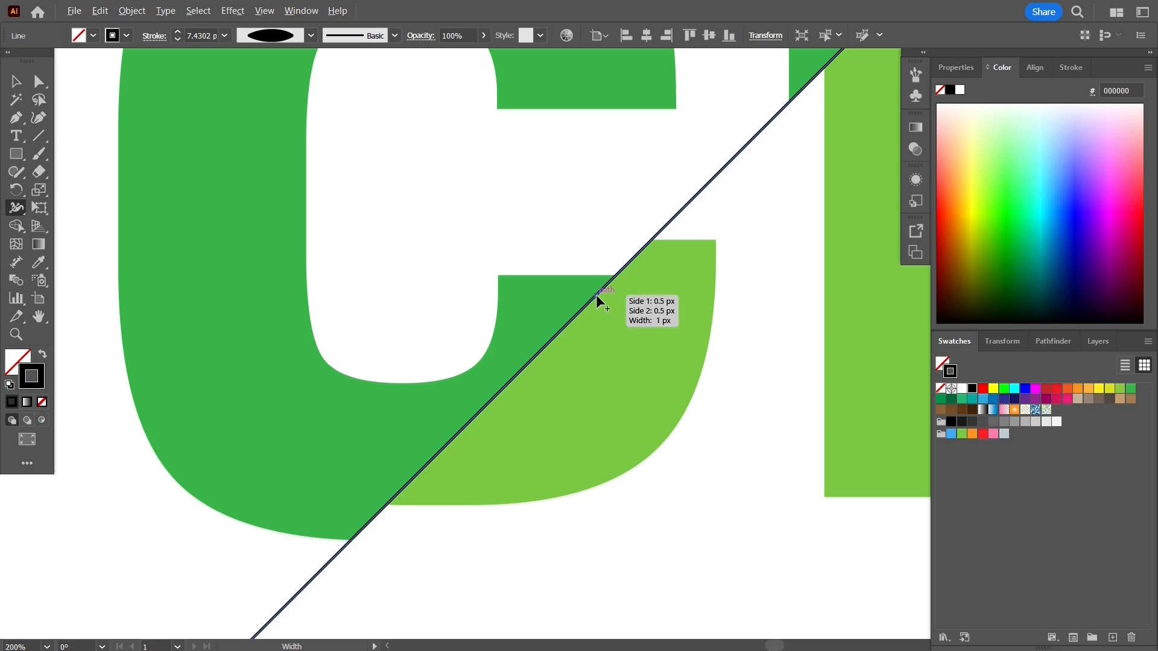
drag(595, 294, 599, 299)
scroll(599, 298, down, 3)
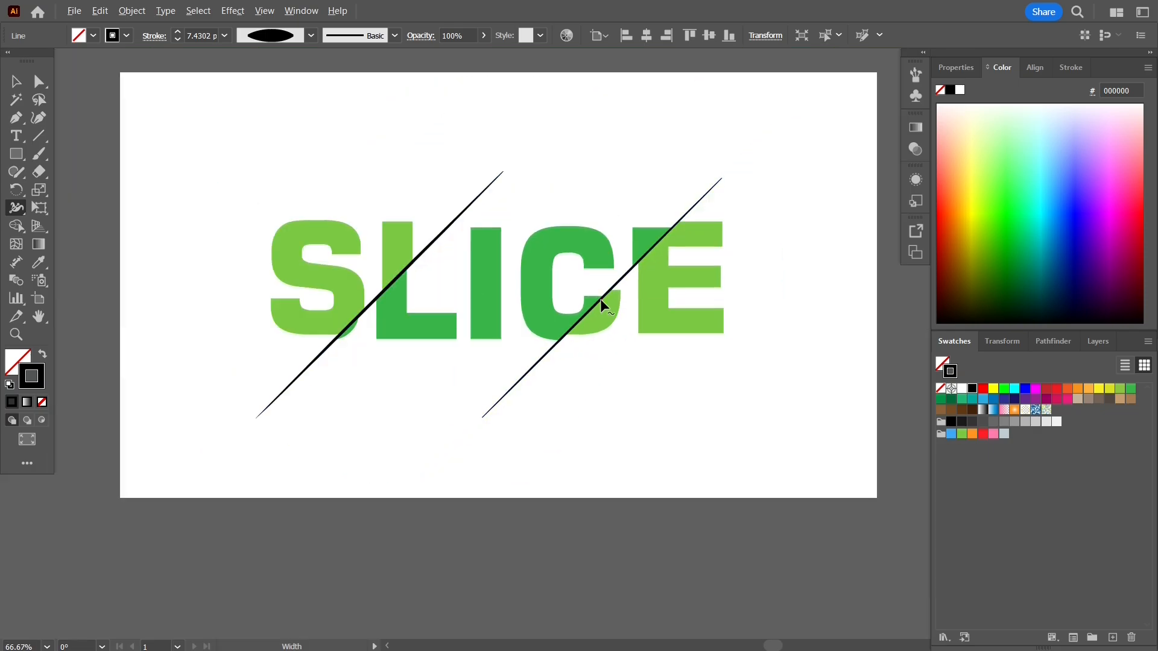
scroll(581, 323, up, 3)
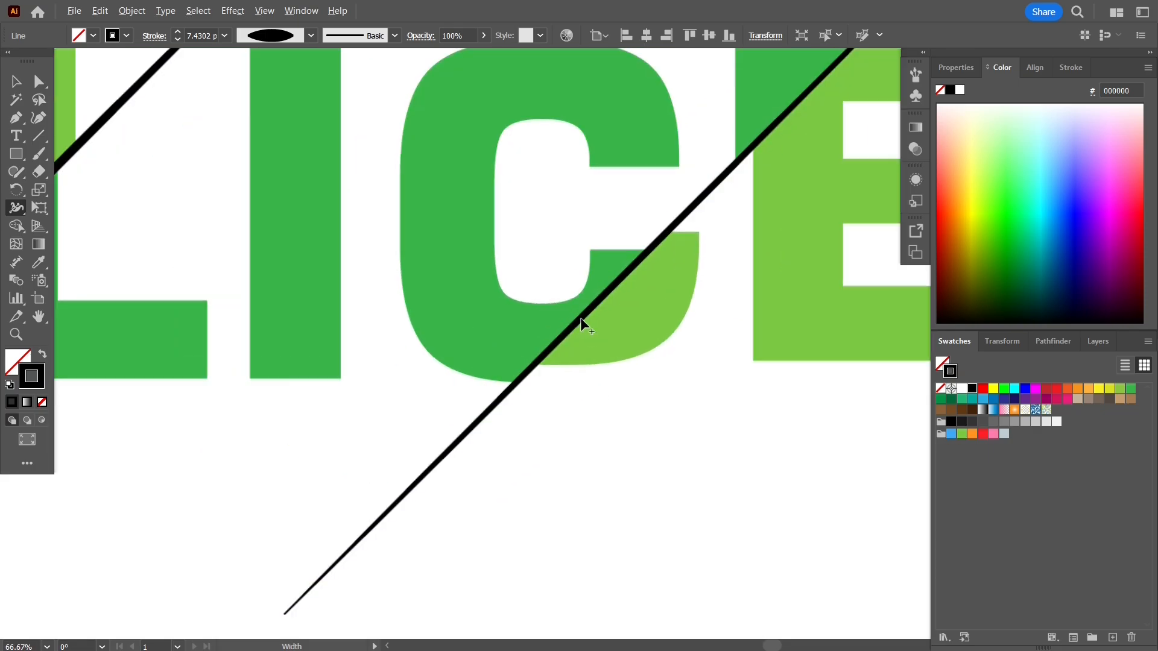
scroll(638, 283, up, 5)
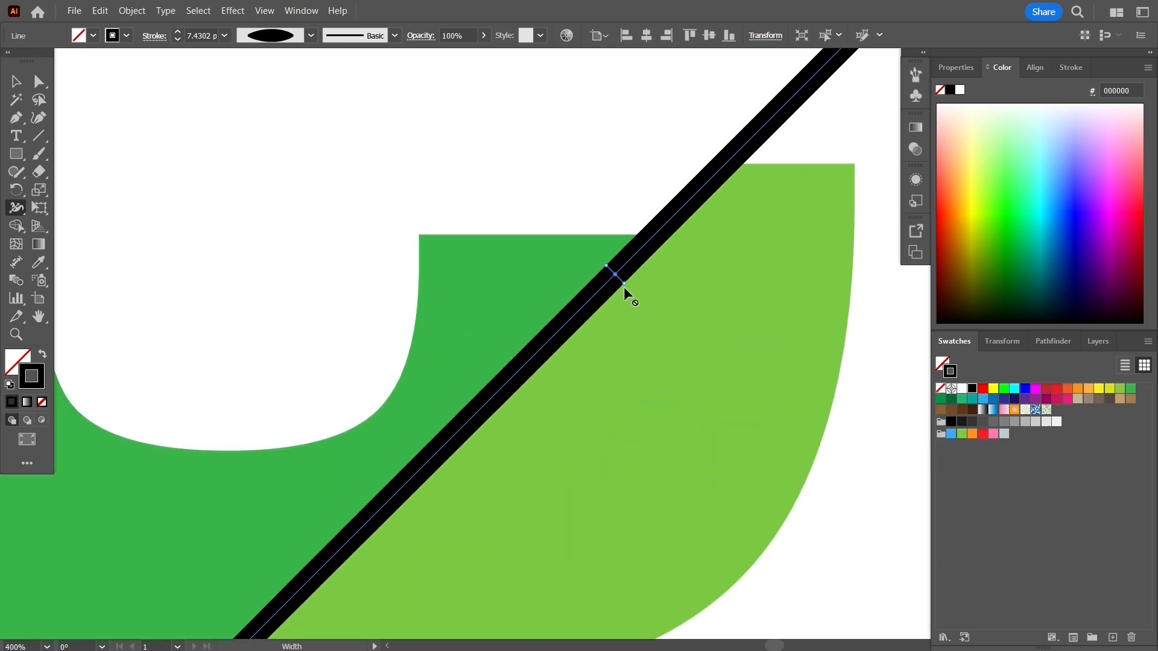
drag(623, 287, 627, 285)
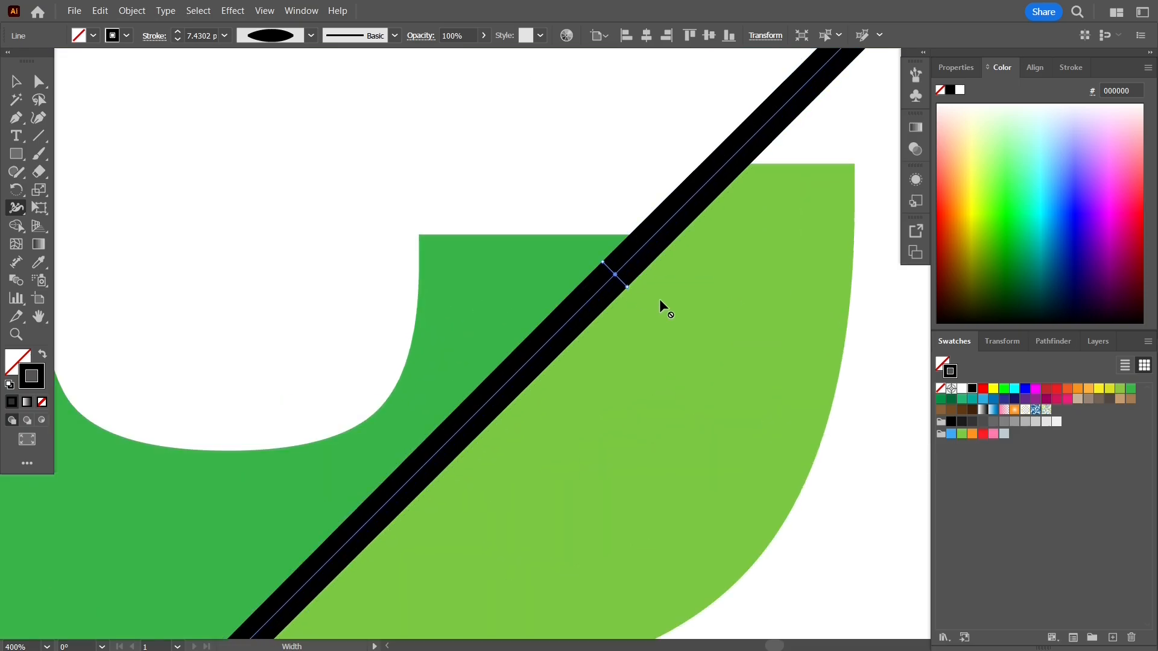
Examine the preset variable width profiles available for the selected line's stroke.
click(951, 70)
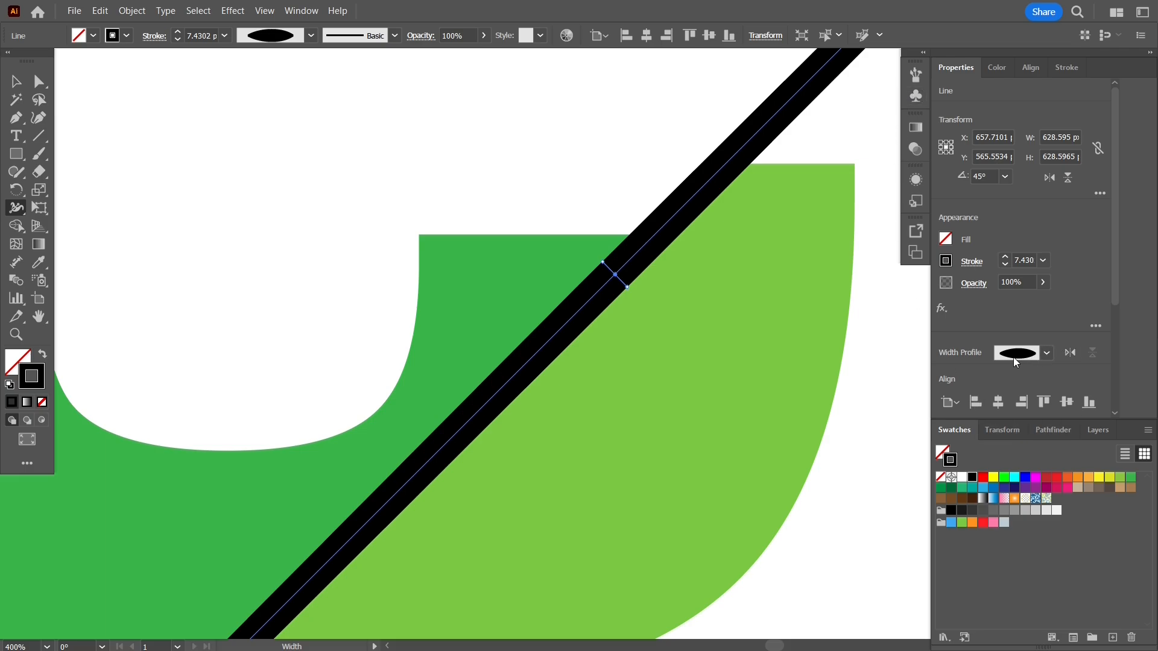
click(1046, 353)
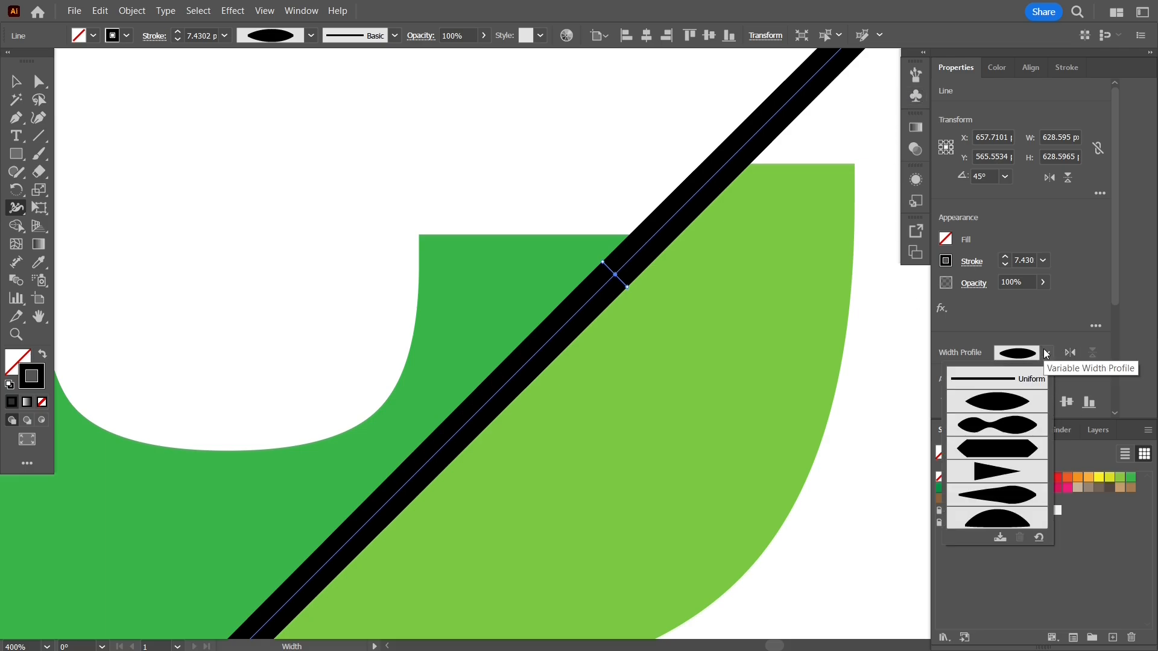
click(1046, 353)
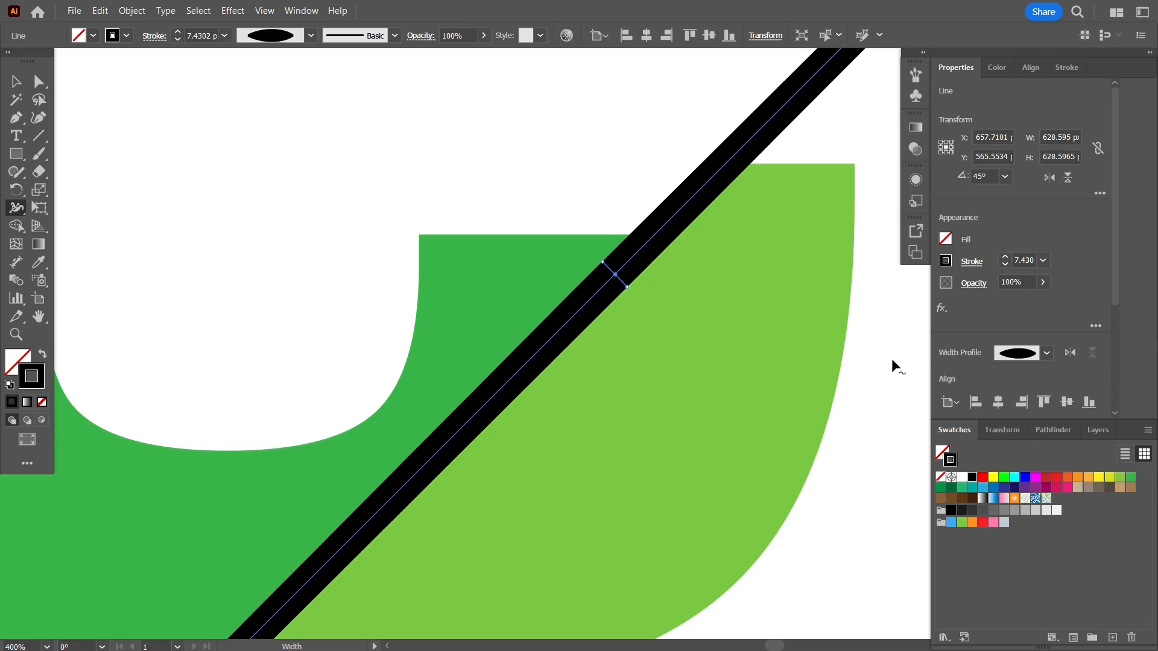
scroll(892, 358, down, 5)
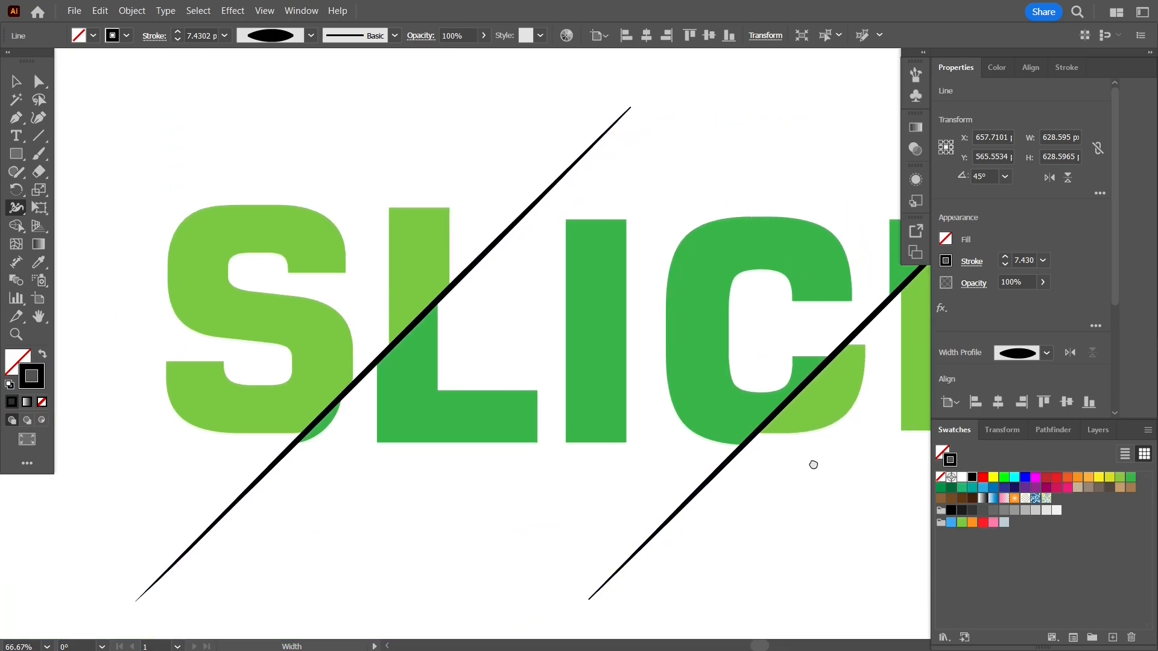
scroll(663, 446, down, 3)
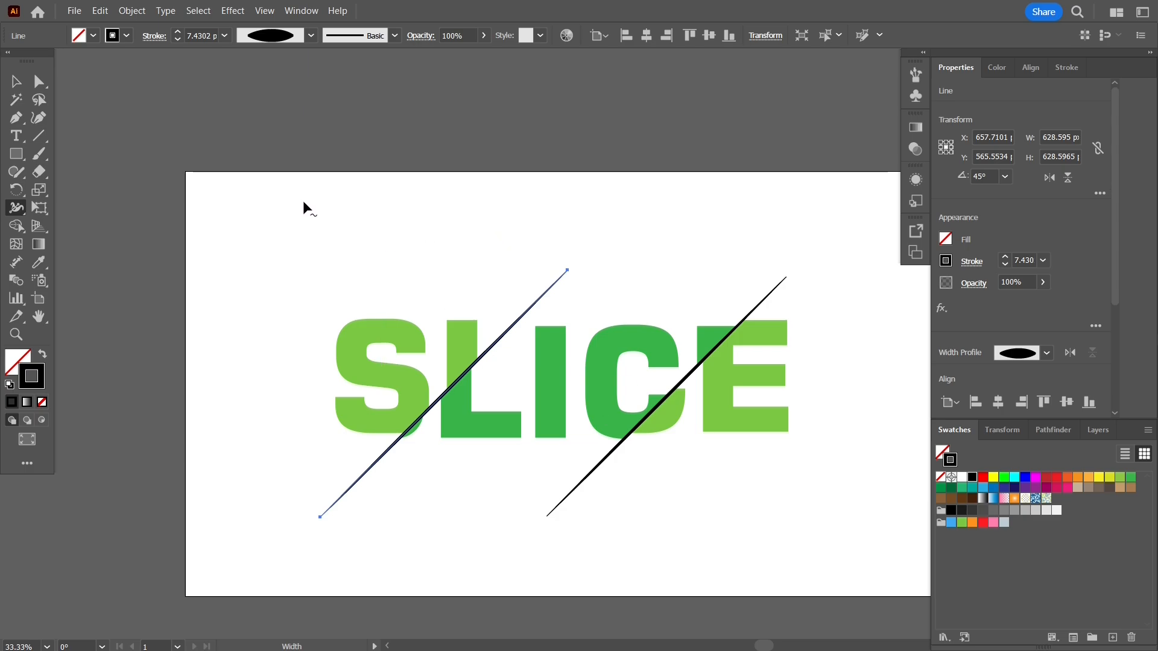
Set the stroke colour of both tapered diagonal lines to the dark red swatch.
key(v)
click(522, 221)
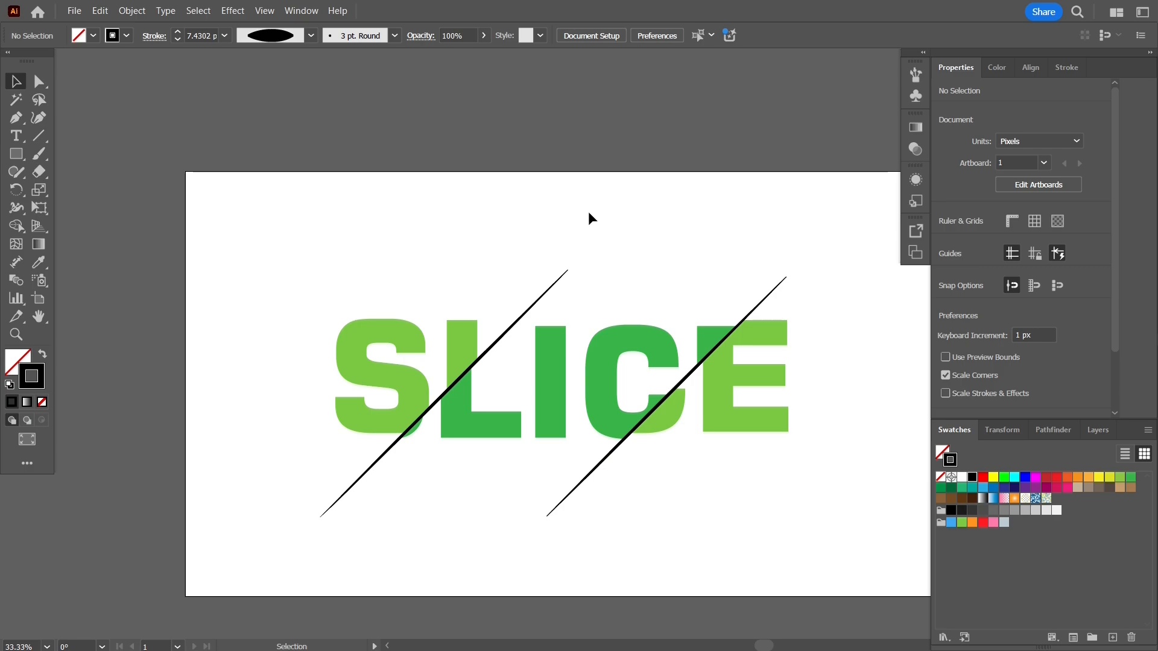
drag(589, 217, 518, 179)
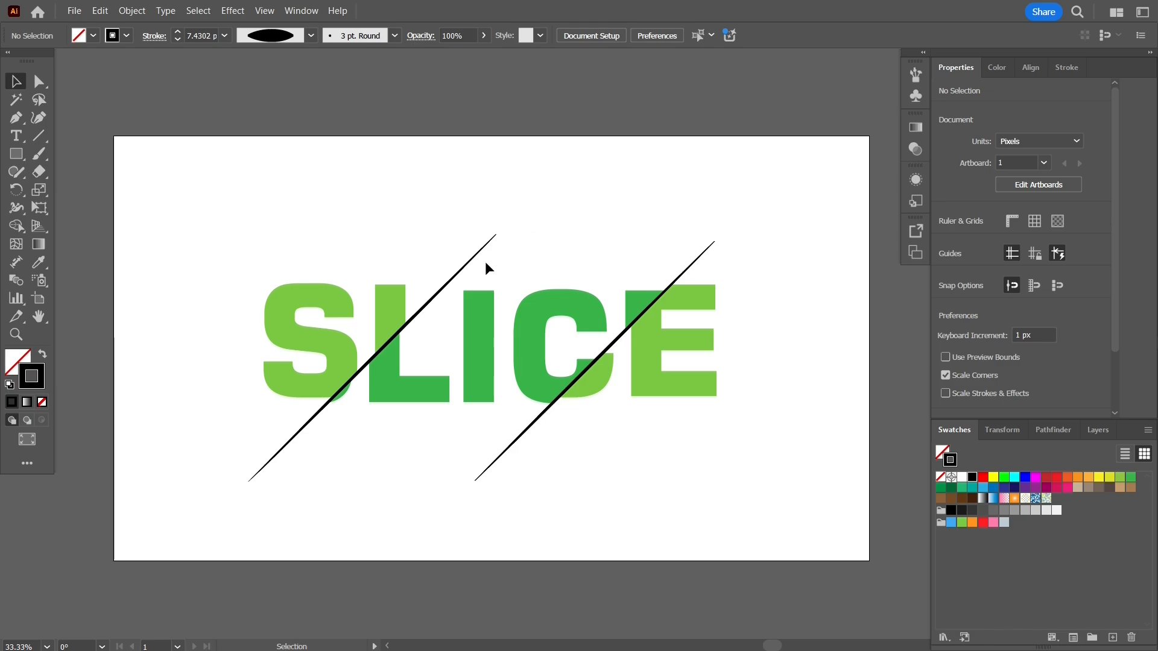
click(440, 291)
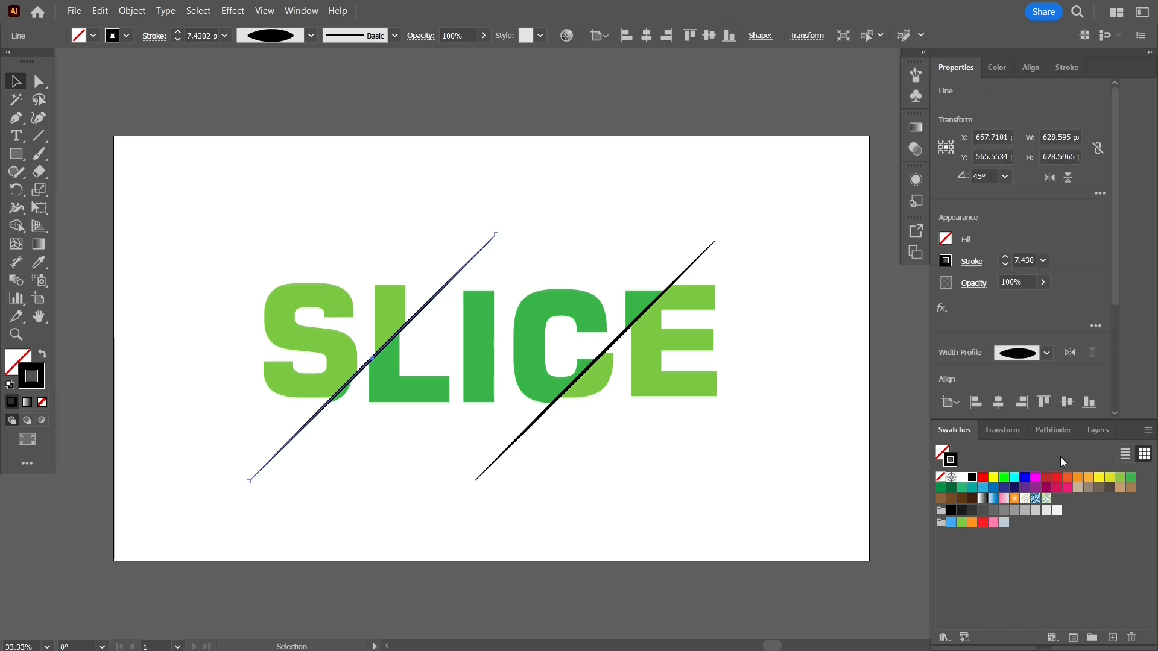
click(1046, 477)
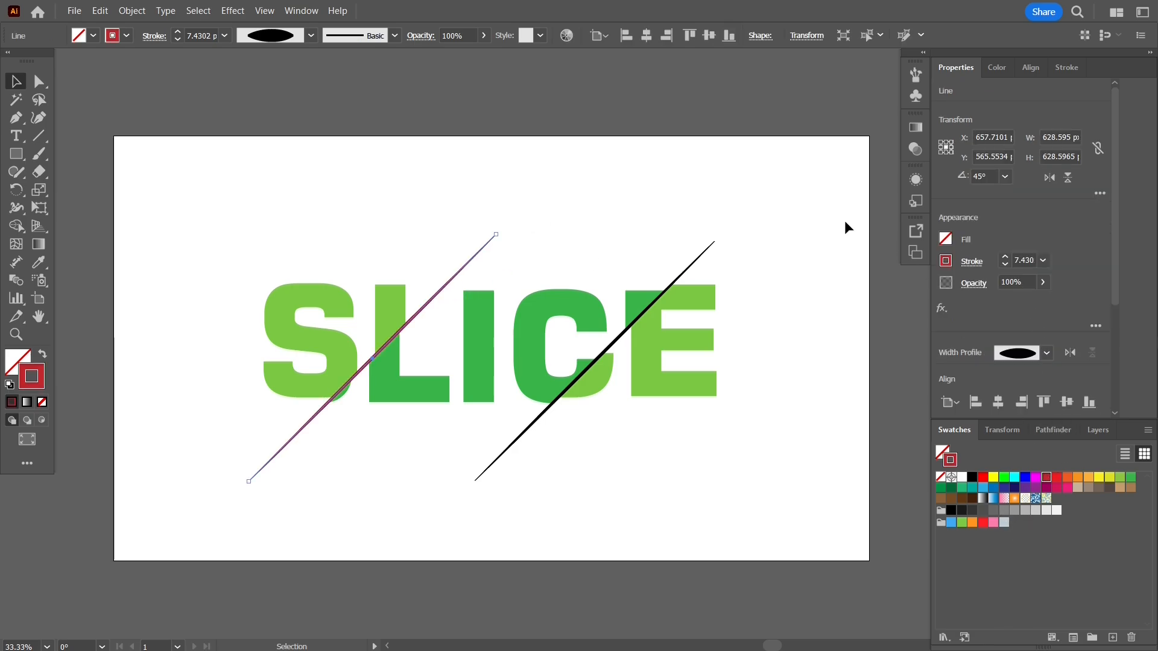
click(685, 271)
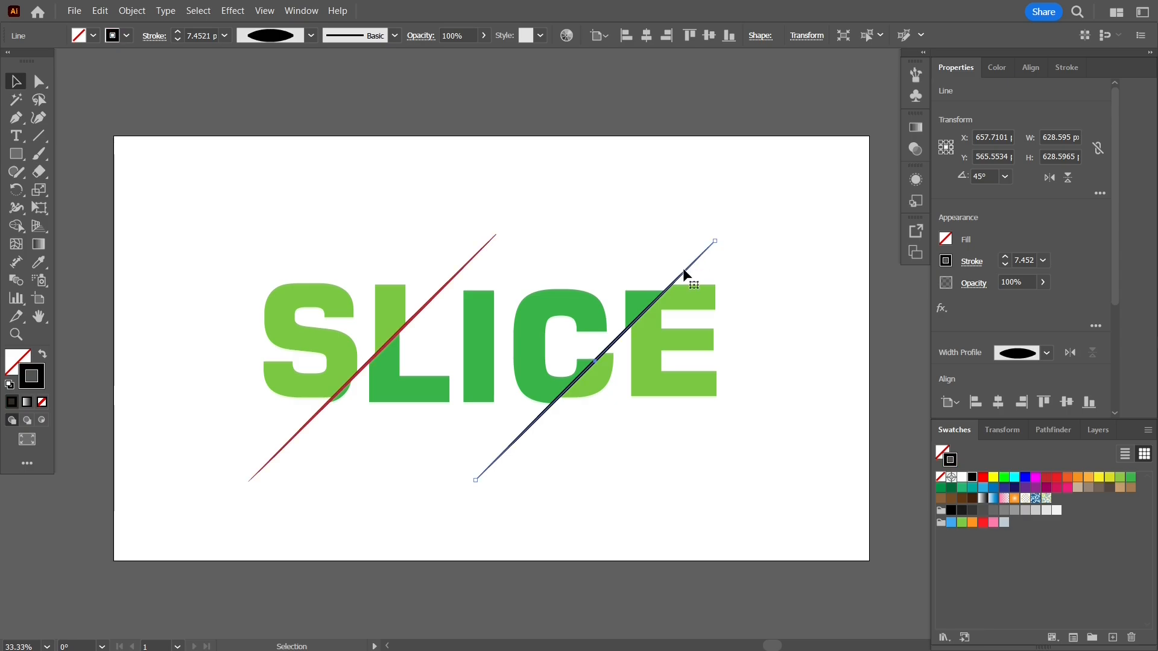
click(1057, 478)
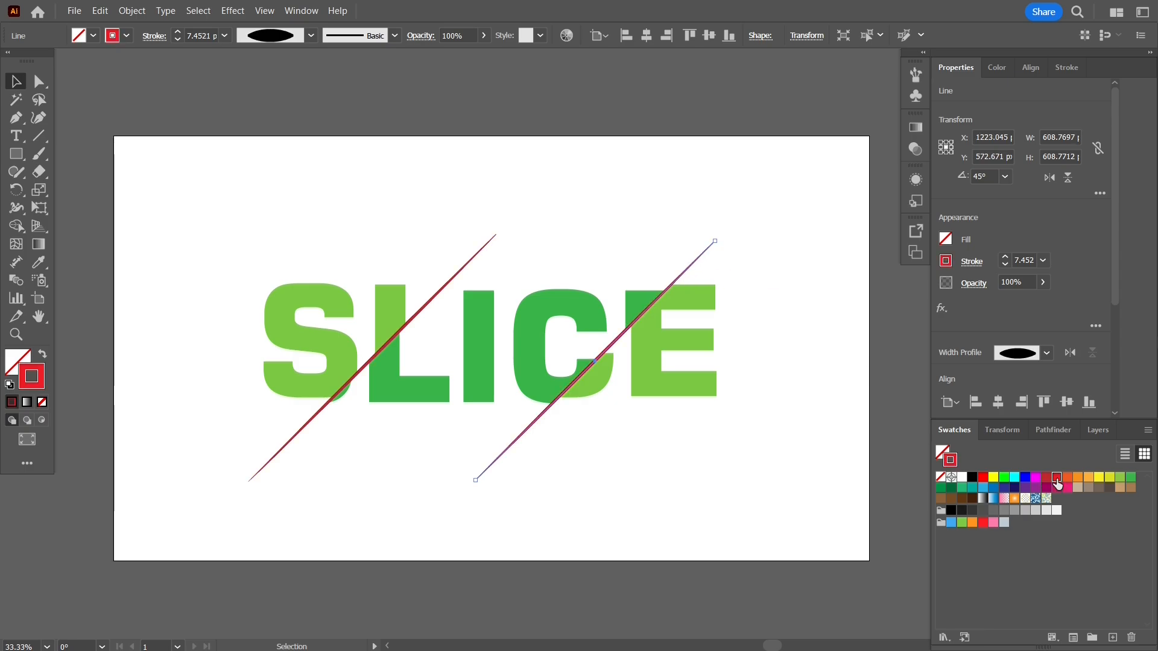
click(1046, 479)
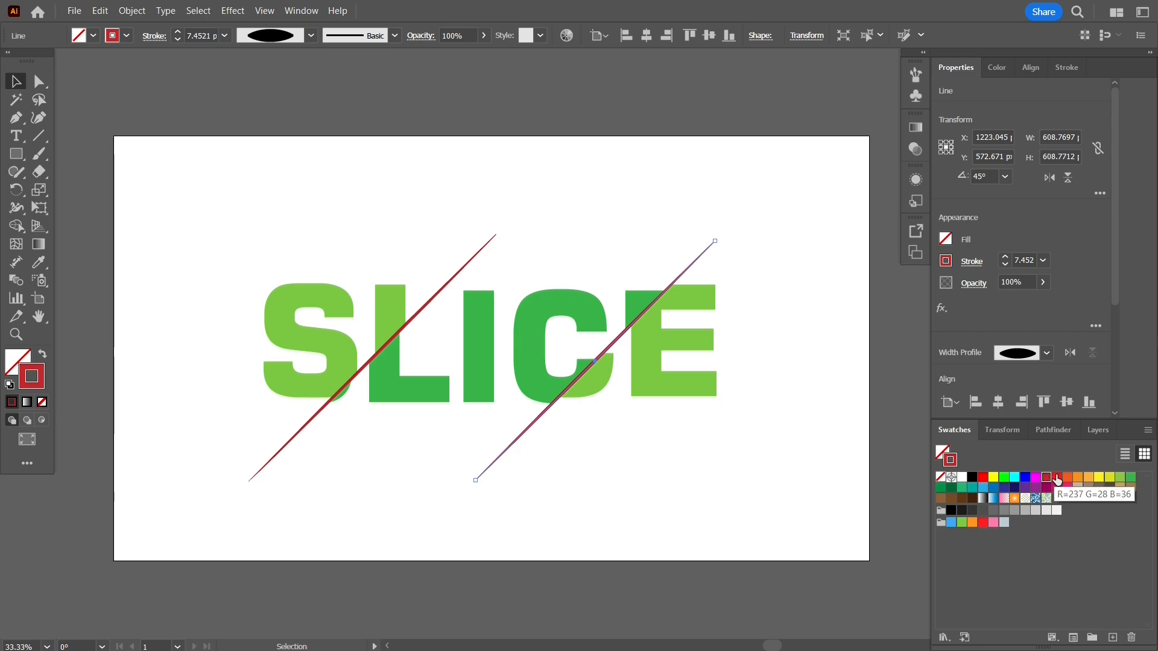
Set the left diagonal line's stroke to the brighter red swatch R=237 G=28 B=36 and deselect it.
click(478, 252)
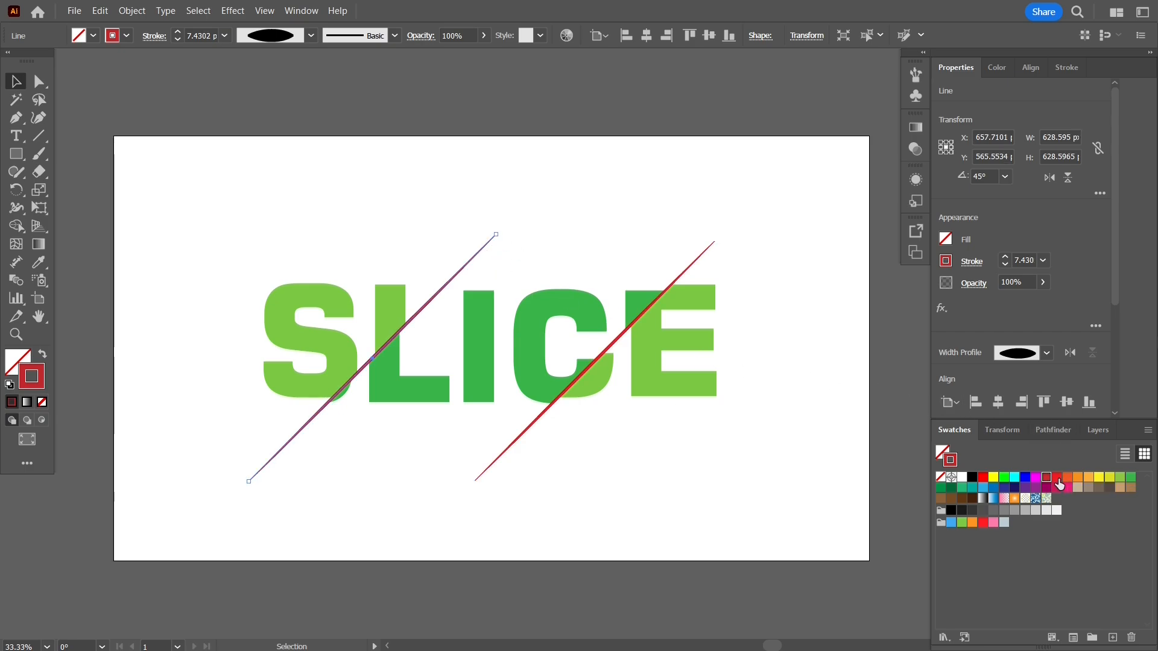
click(1057, 477)
click(808, 265)
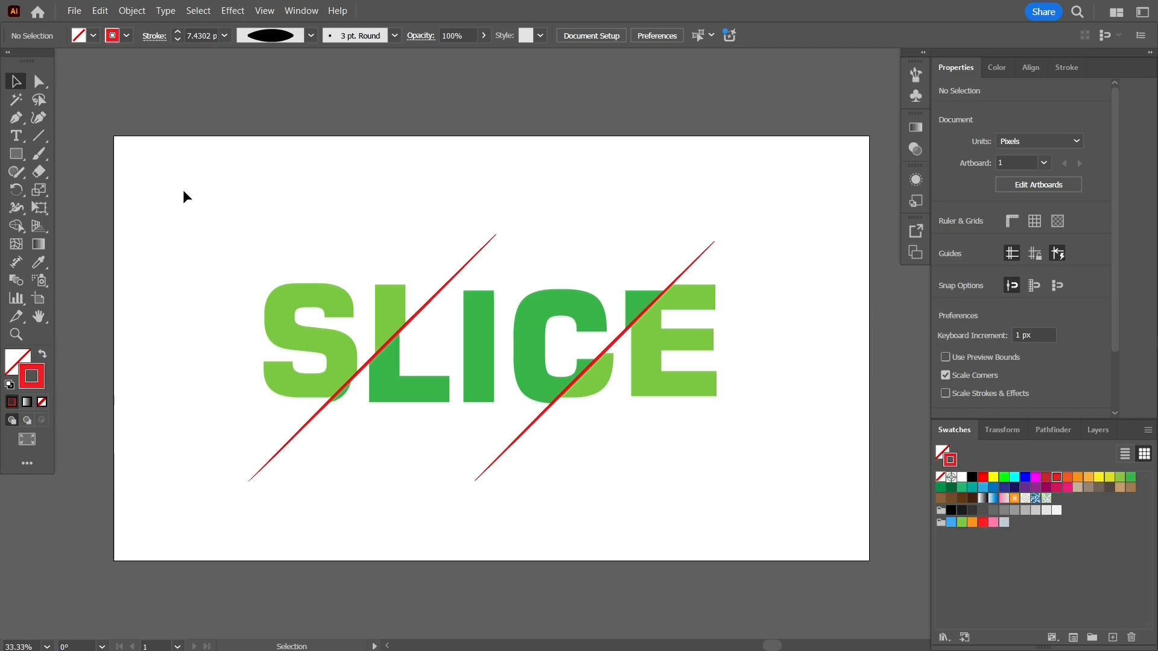
Group all SLICE letter pieces with both red lines and move the group up and right to roughly the artboard's centre.
drag(165, 211, 786, 500)
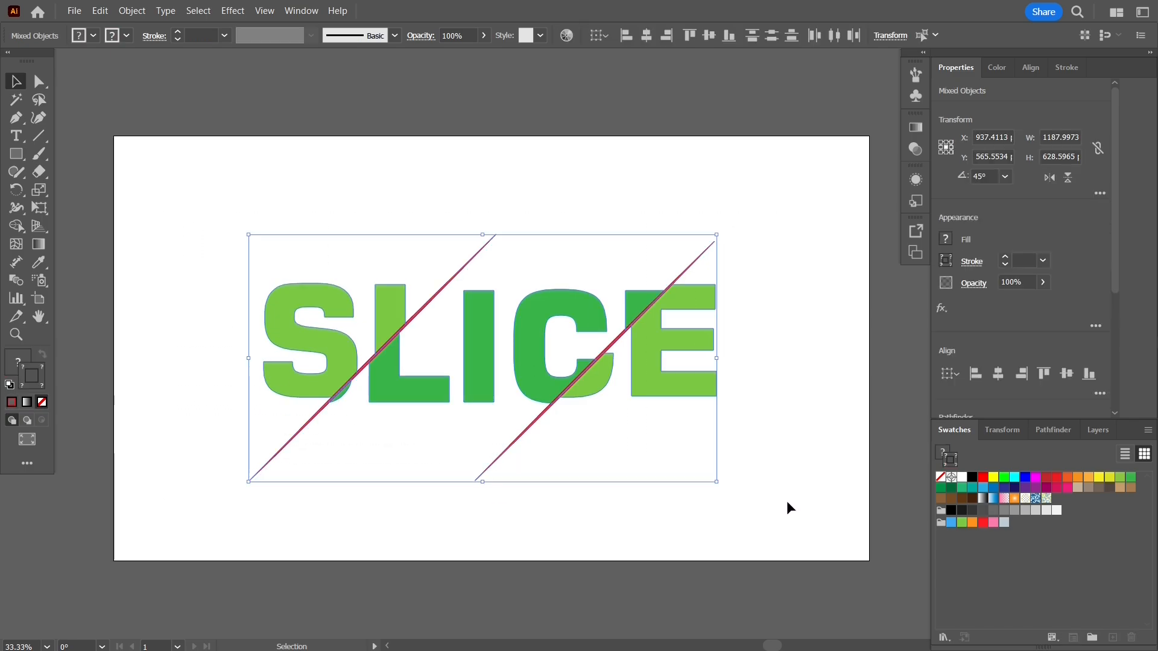
key(ctrl+g)
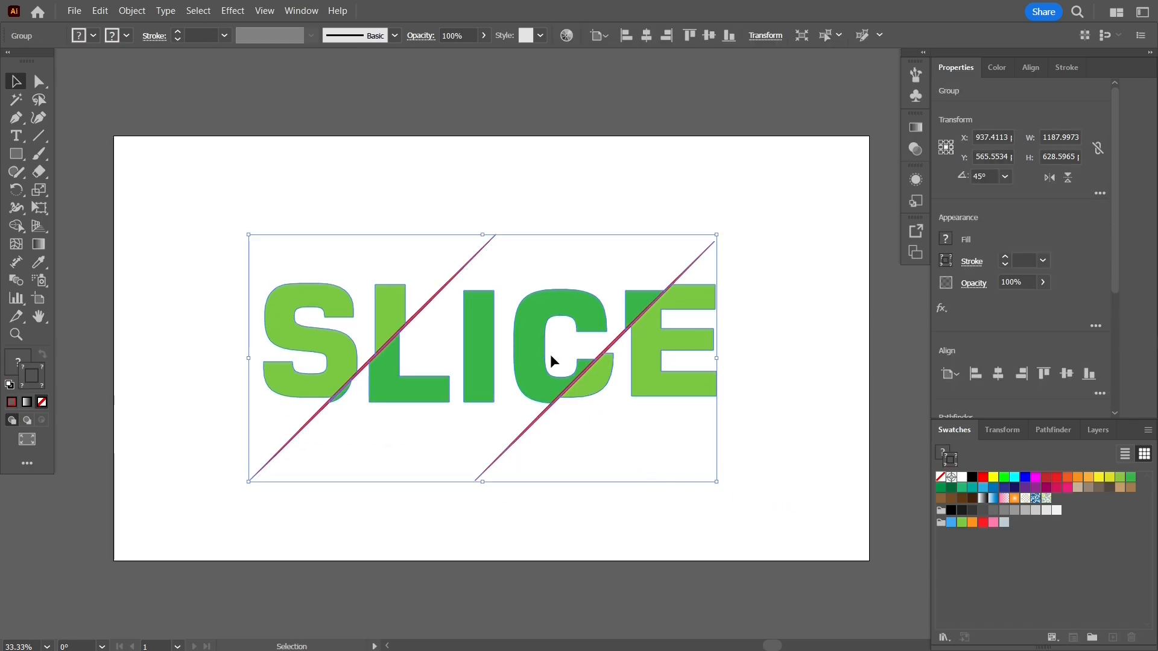
mouse_move(525, 336)
mouse_down()
mouse_move(492, 333)
mouse_move(473, 305)
mouse_move(526, 326)
mouse_move(539, 319)
mouse_up()
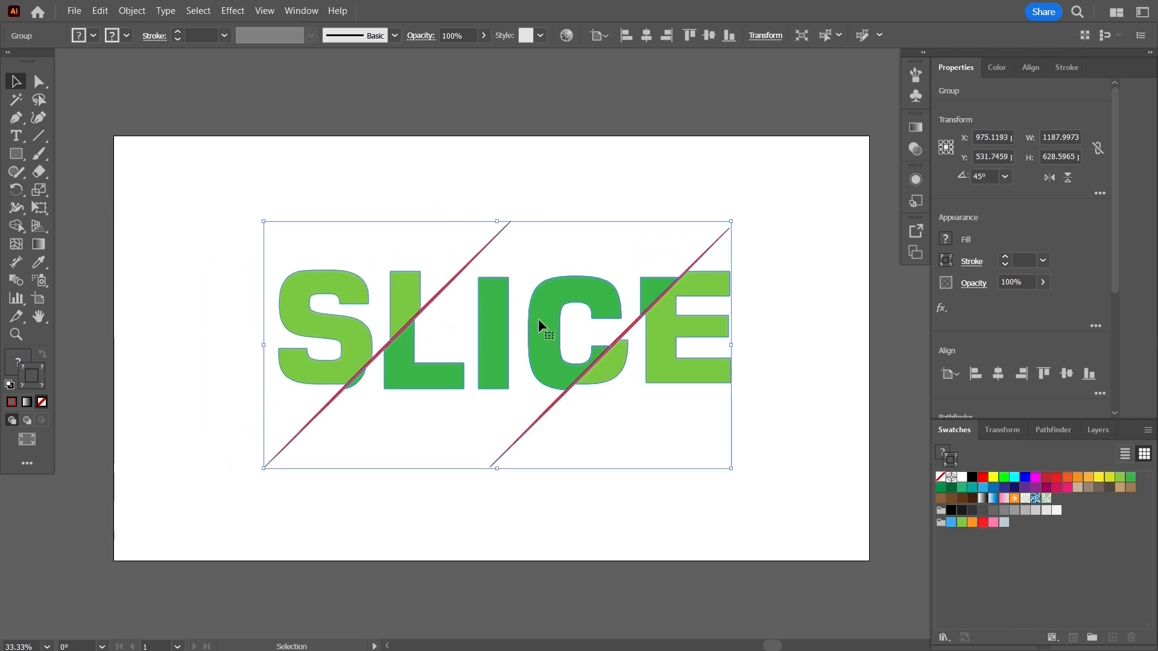
click(595, 495)
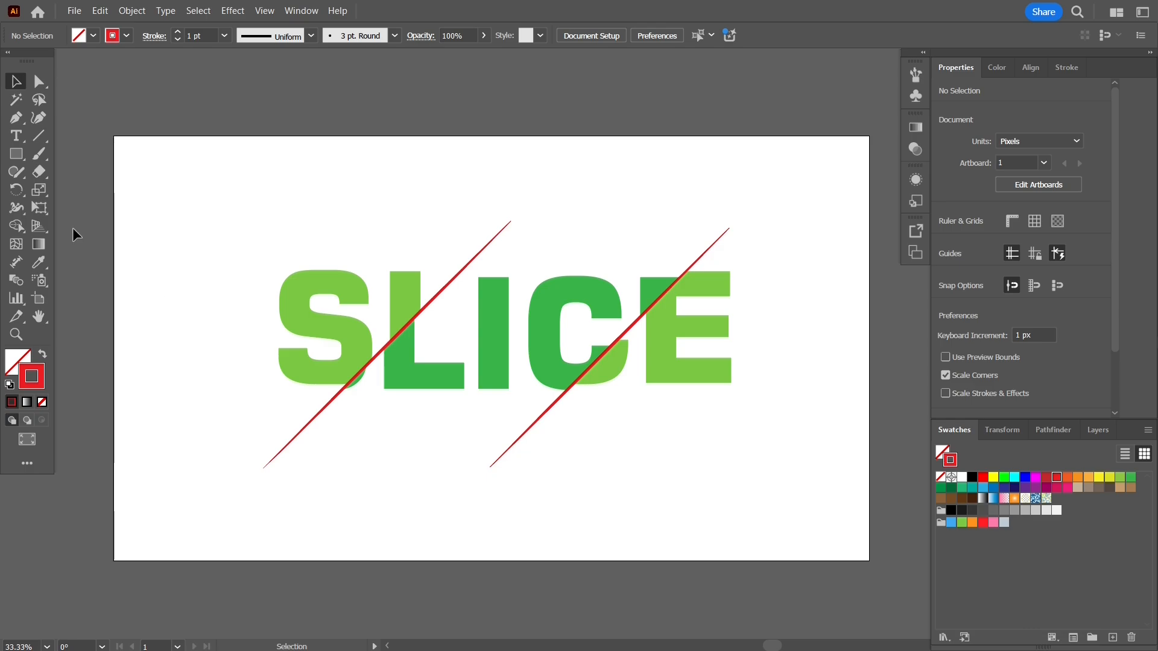
Create a 1920 by 1080 px rectangle for the background.
click(16, 154)
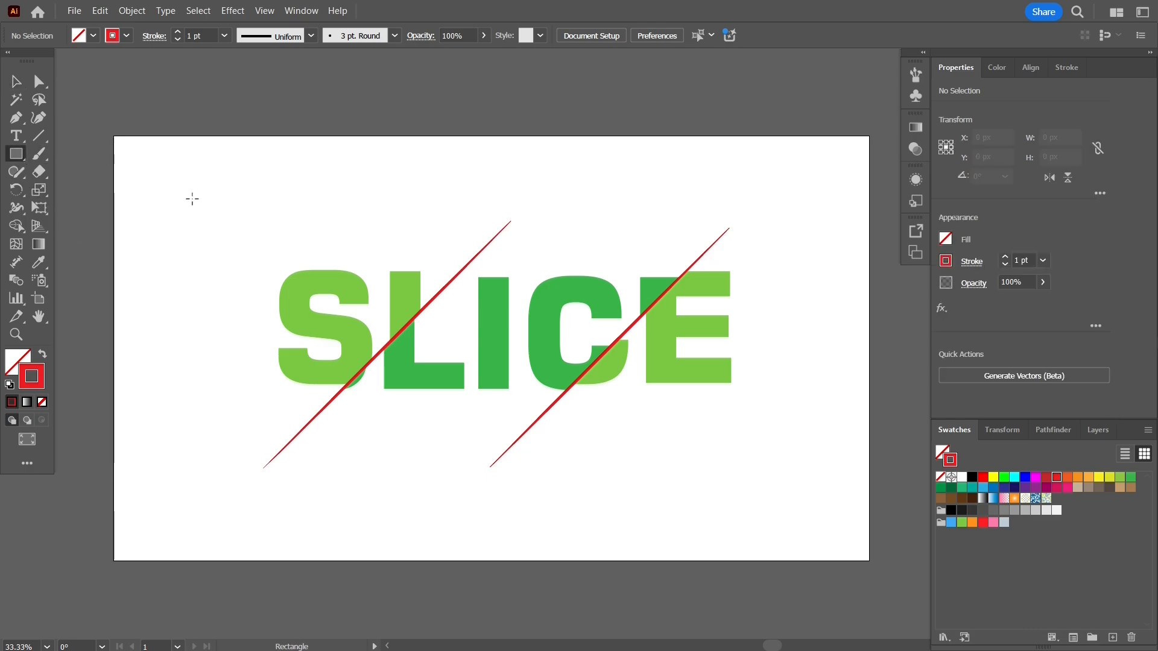
click(234, 199)
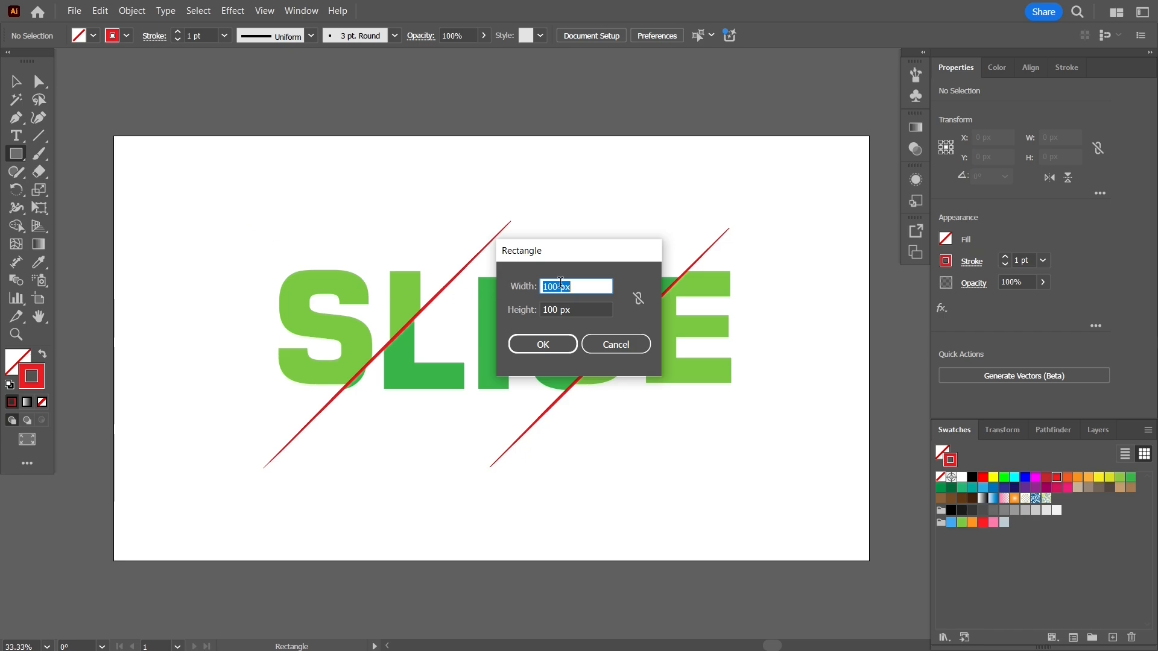
text(1920)
key(Tab)
text(108)
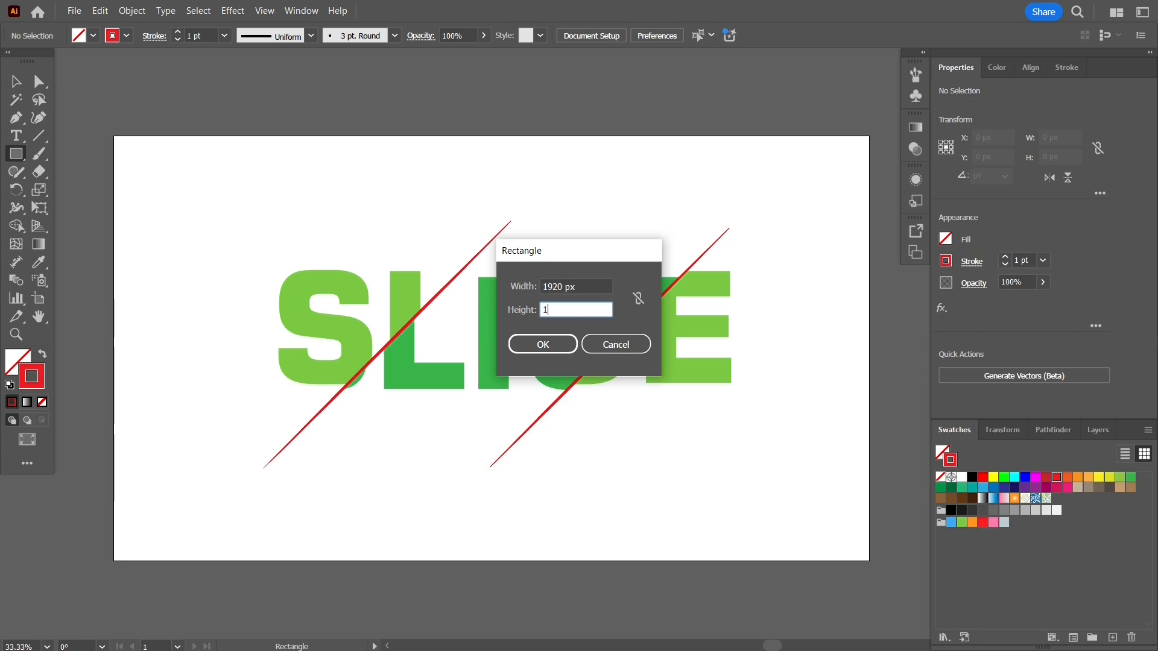
key(Return)
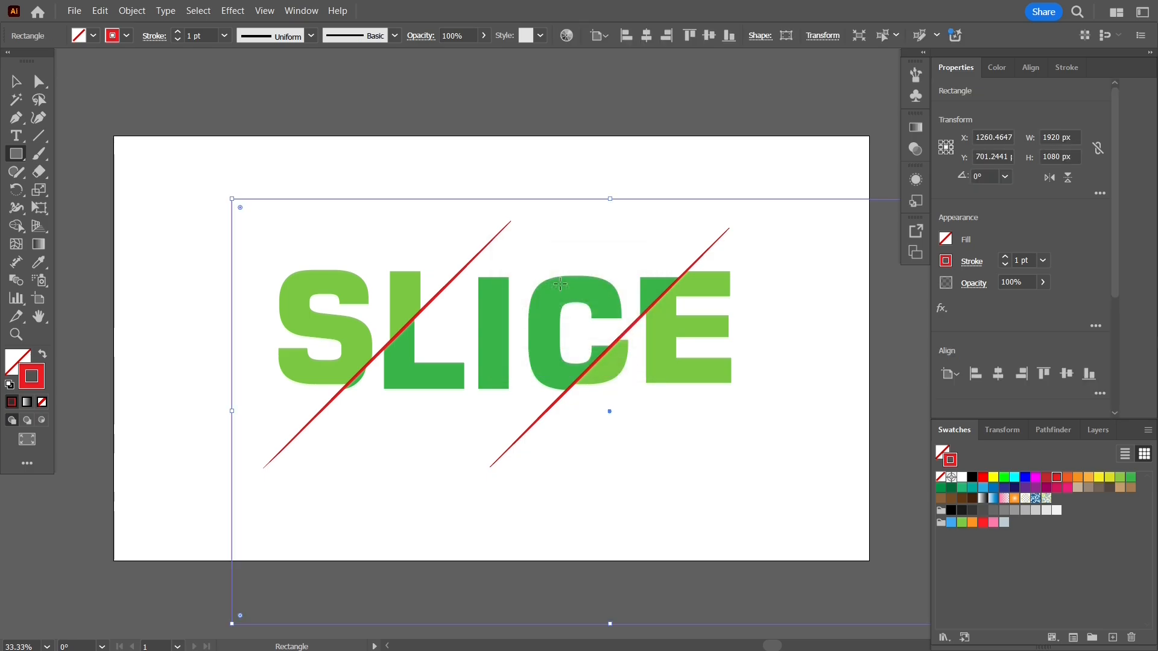
Align the background rectangle to the artboard's horizontal and vertical centre so it covers the whole artboard.
click(1030, 67)
click(973, 110)
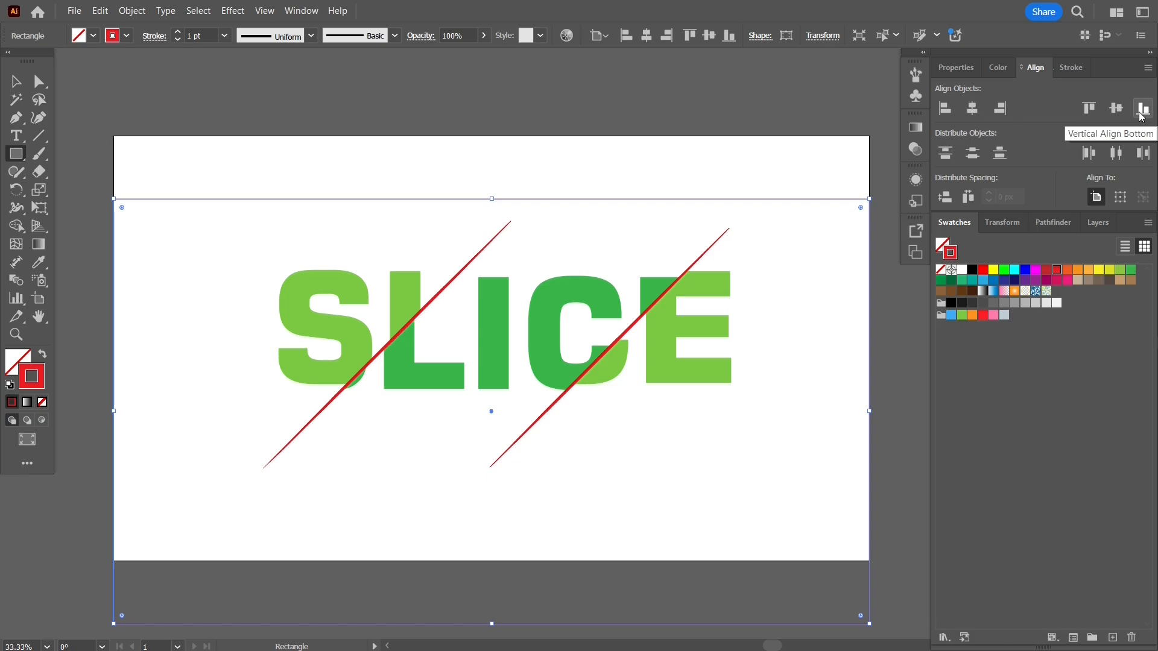
click(1115, 108)
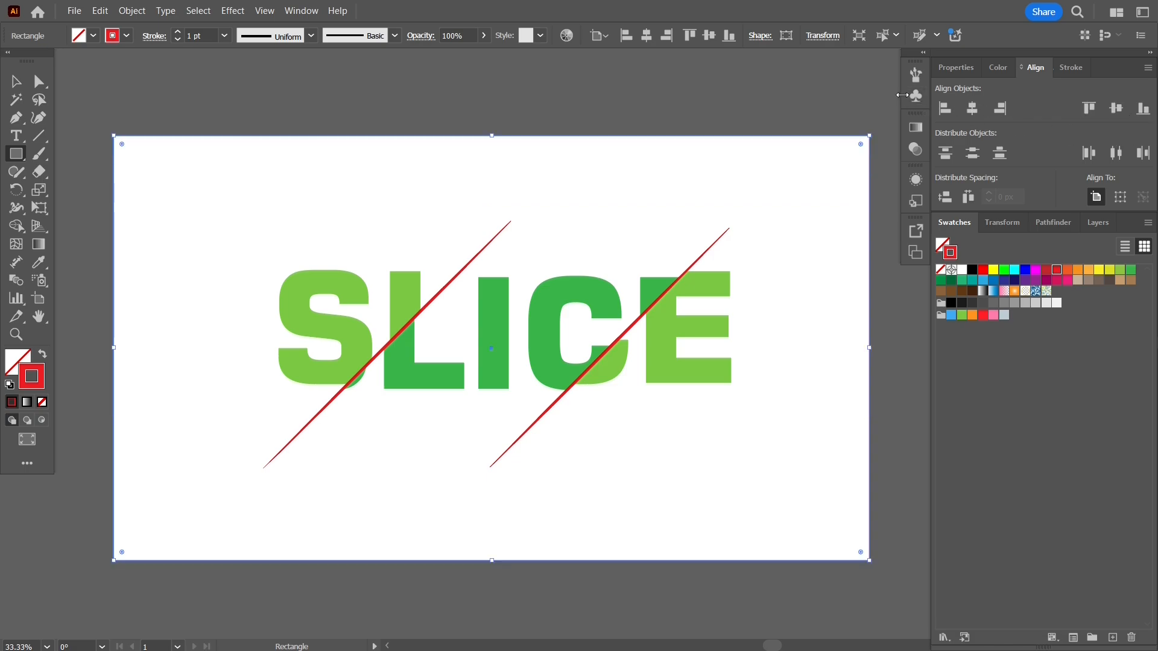
Fill the background rectangle with the yellow swatch FFFF00 and send it behind the SLICE artwork.
click(15, 362)
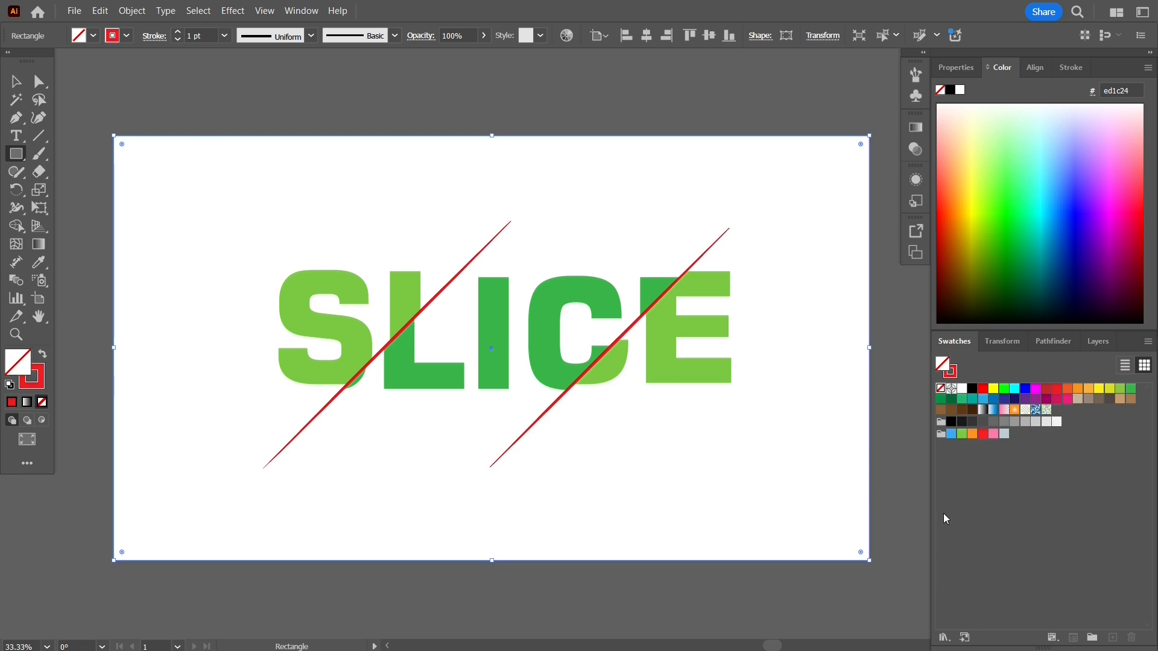
click(993, 389)
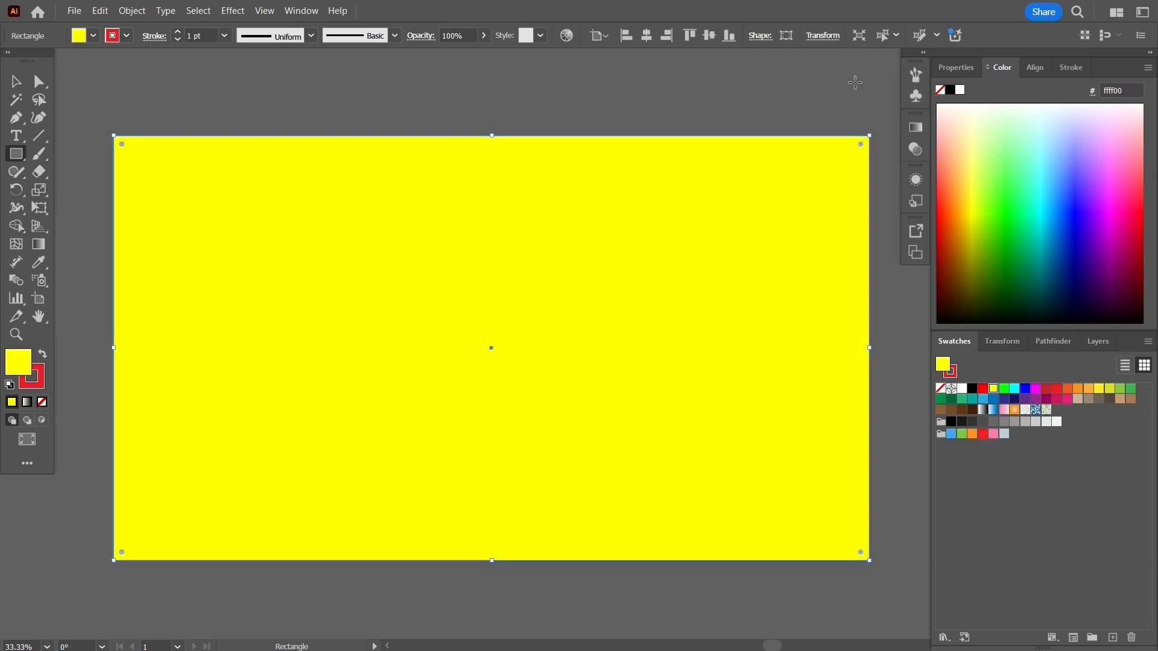
key(ctrl+shift+bracketleft)
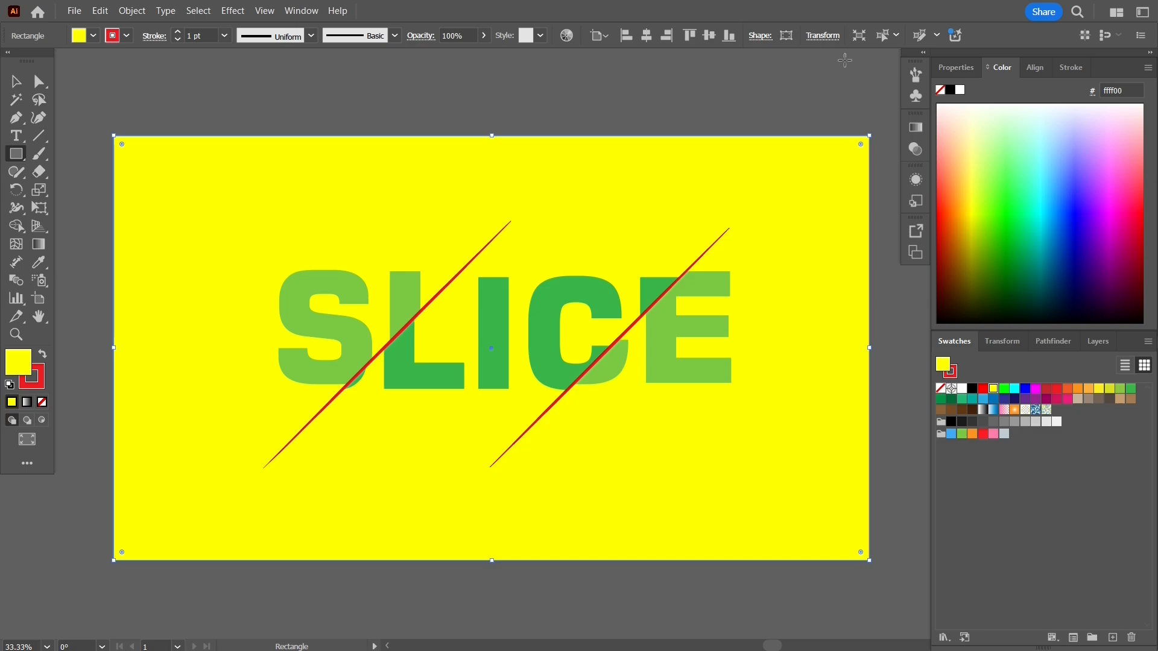
Centre the SLICE group on the artboard both ways and enlarge it proportionally from its centre to about 80% of the artboard's width.
key(v)
click(487, 341)
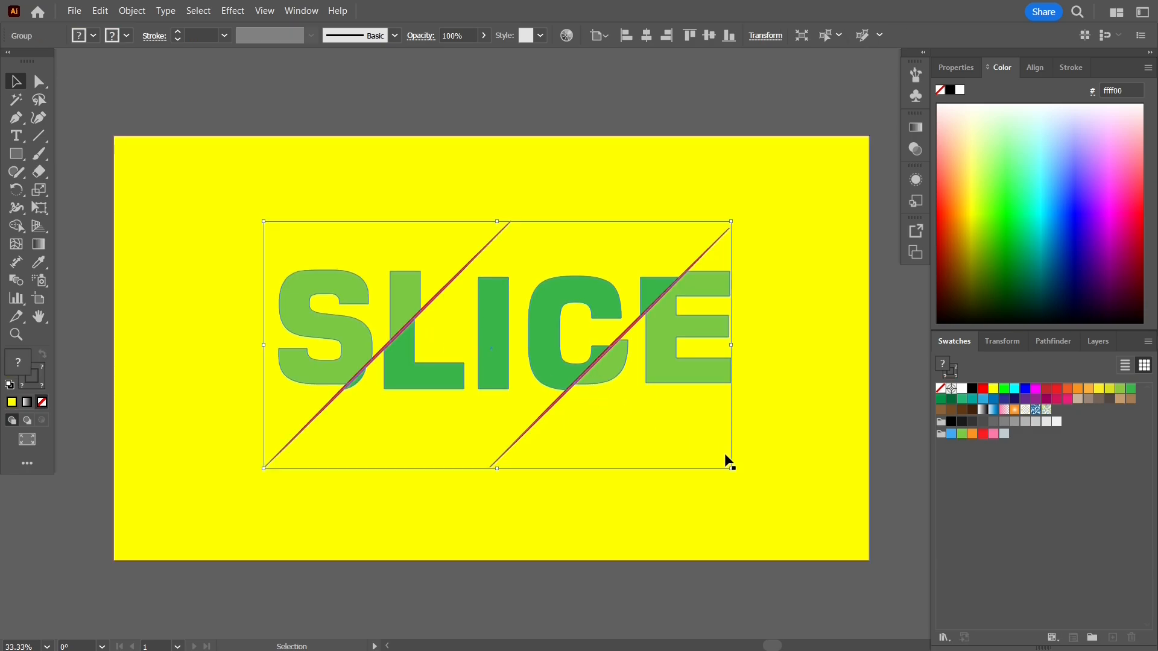
click(1037, 67)
click(1037, 67)
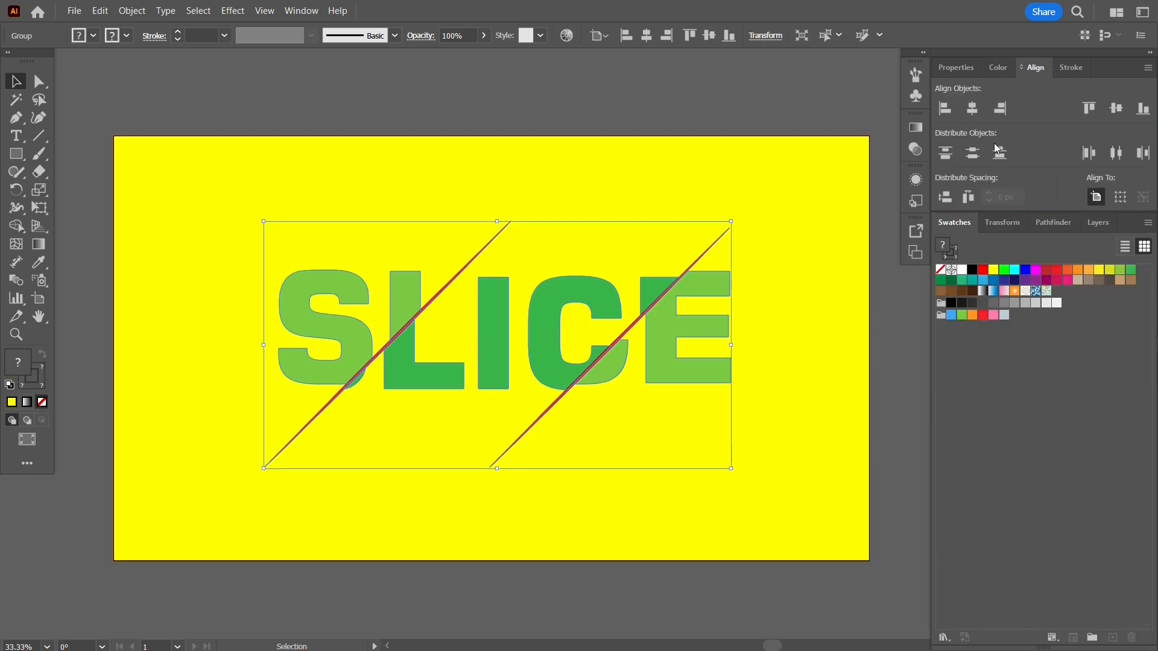
click(973, 108)
click(1116, 108)
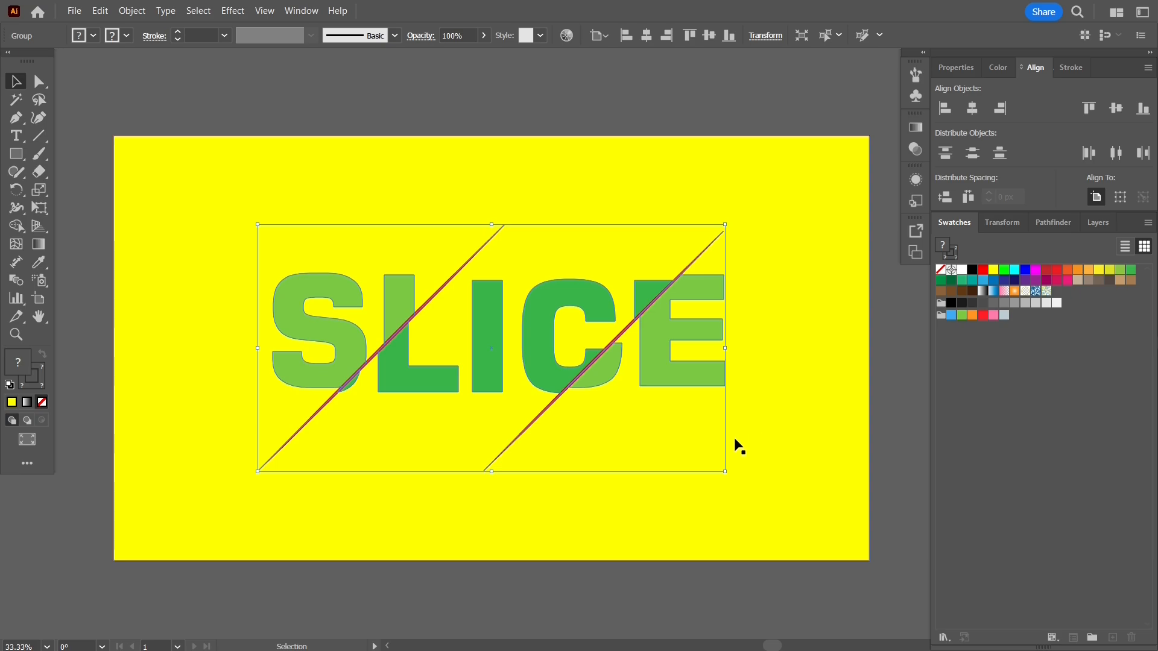
drag(725, 472, 796, 509)
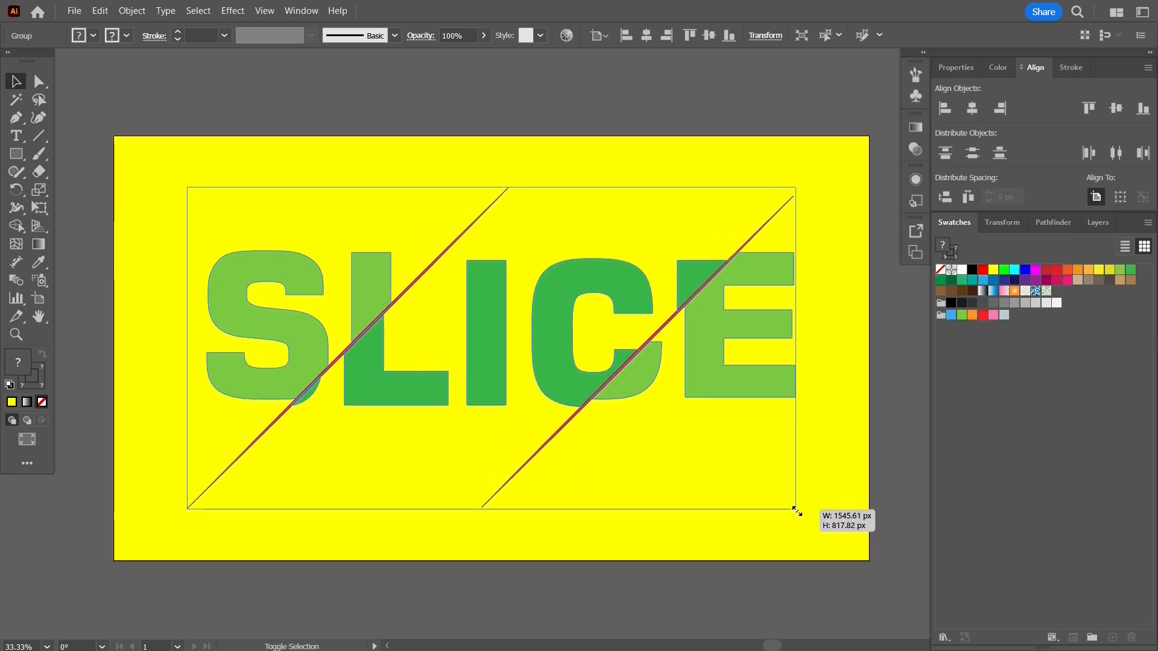
click(754, 67)
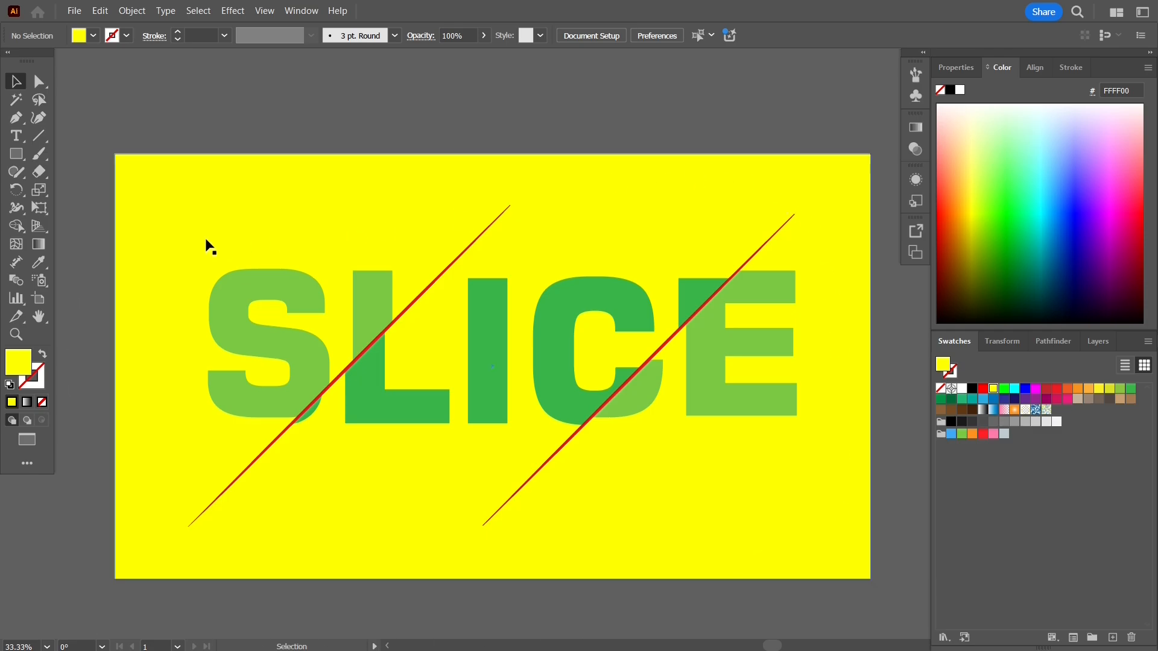
Set the background rectangle's fill colour to hex 362B34 and deselect it.
click(132, 283)
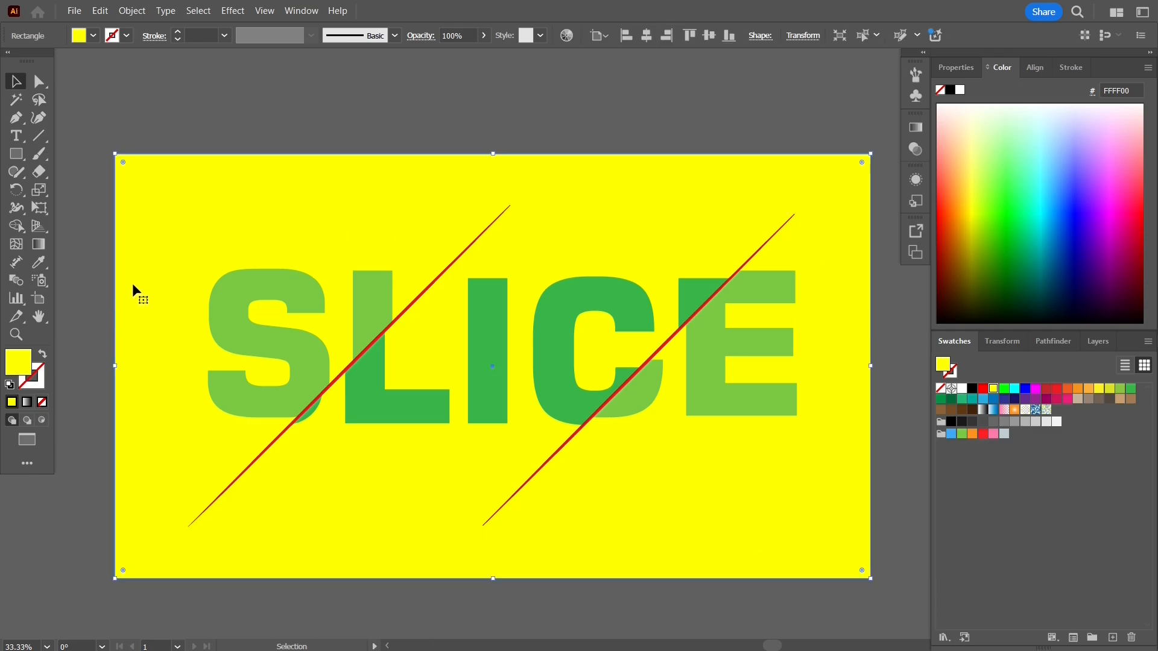
double_click(25, 360)
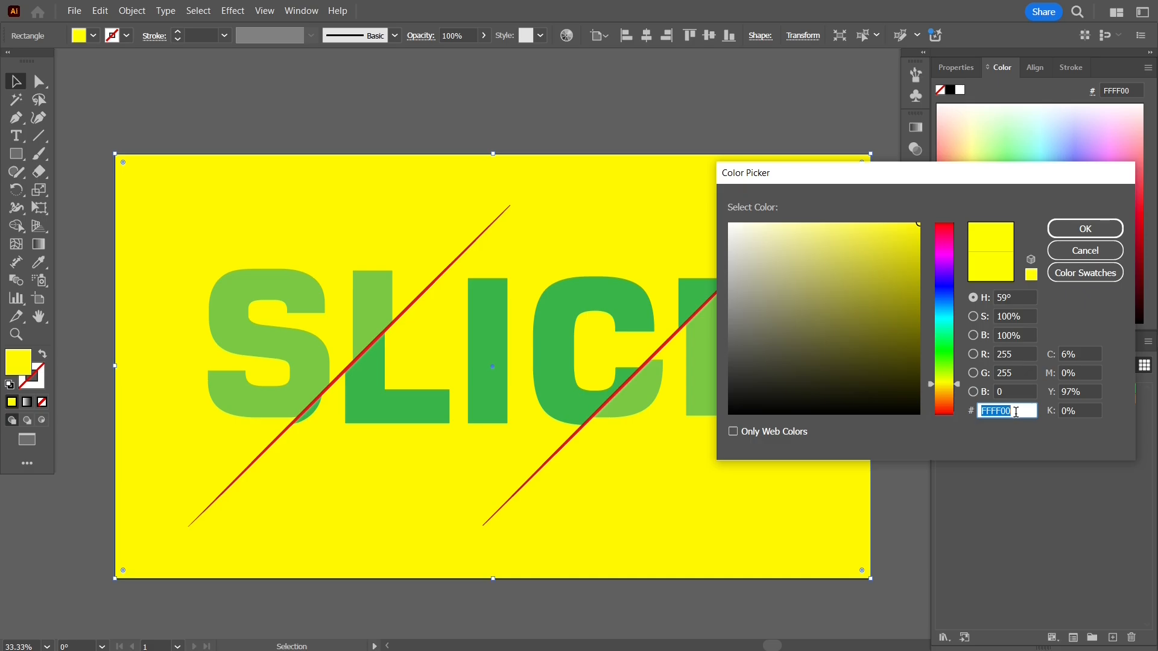
text(362B34)
key(Tab)
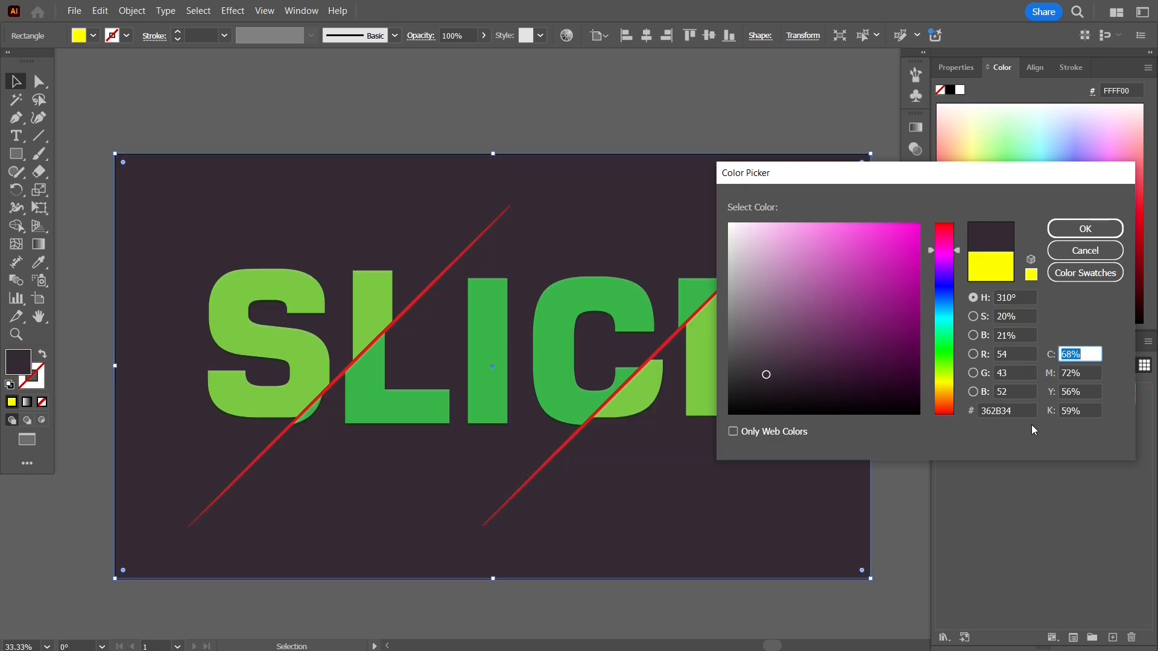
click(1083, 229)
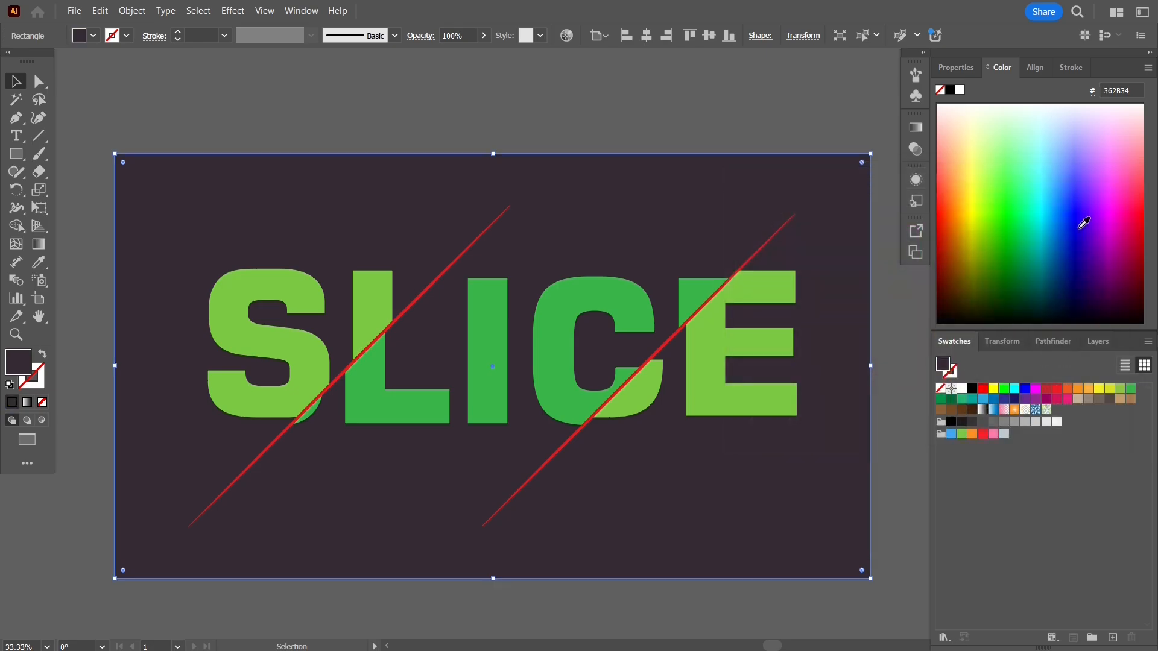
click(796, 110)
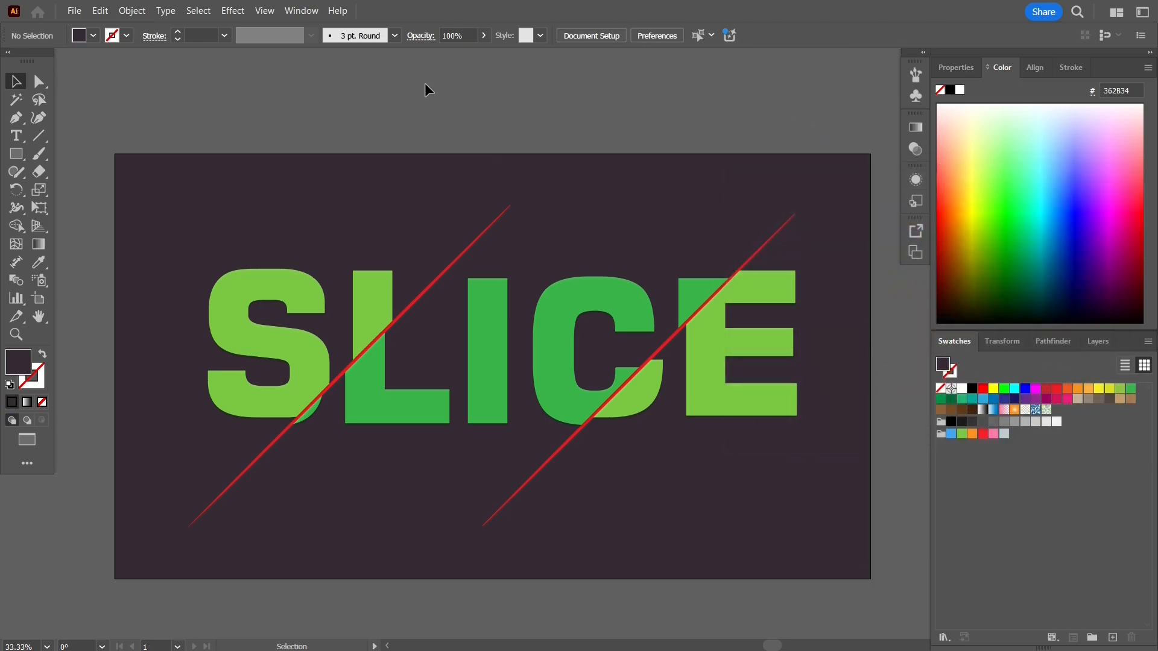
View the finished SLICE artwork in full-screen mode, fitted to the screen with nothing selected.
key(f)
key(space)
drag(591, 198, 696, 181)
scroll(647, 245, up, 1)
key(space)
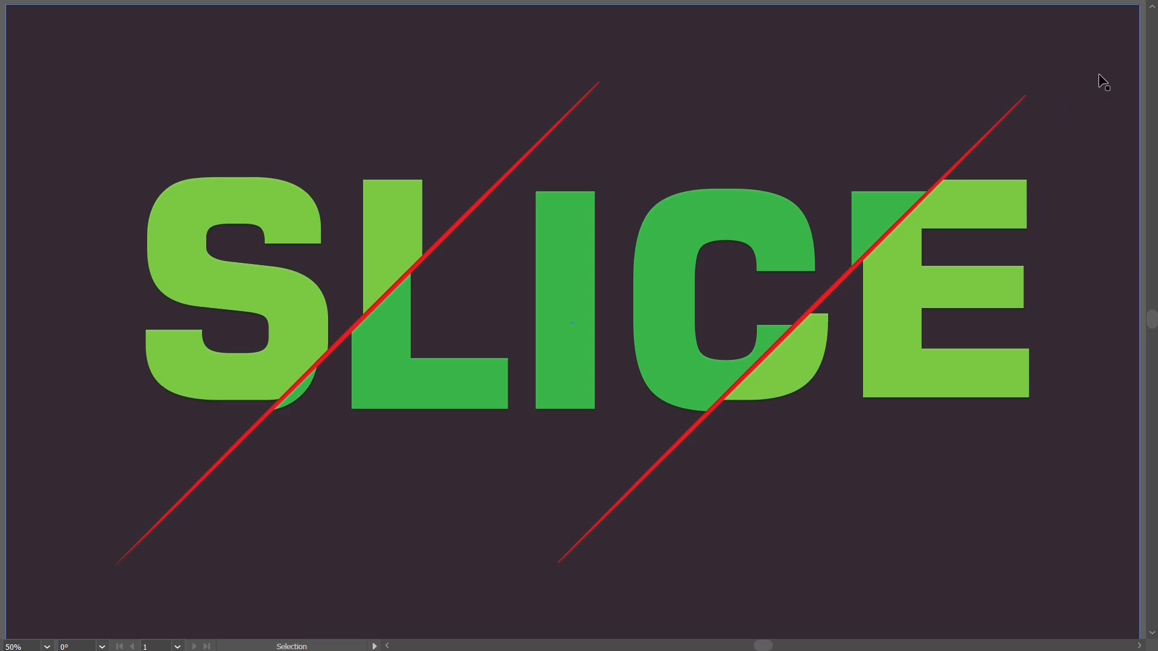
click(47, 645)
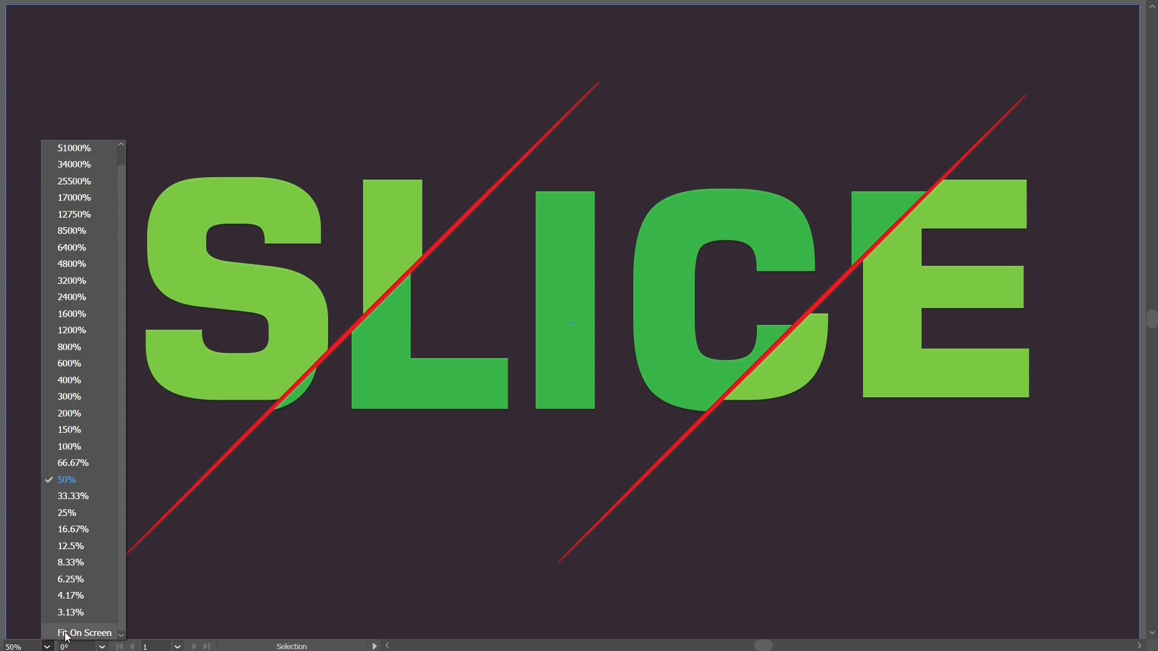
click(66, 633)
click(54, 453)
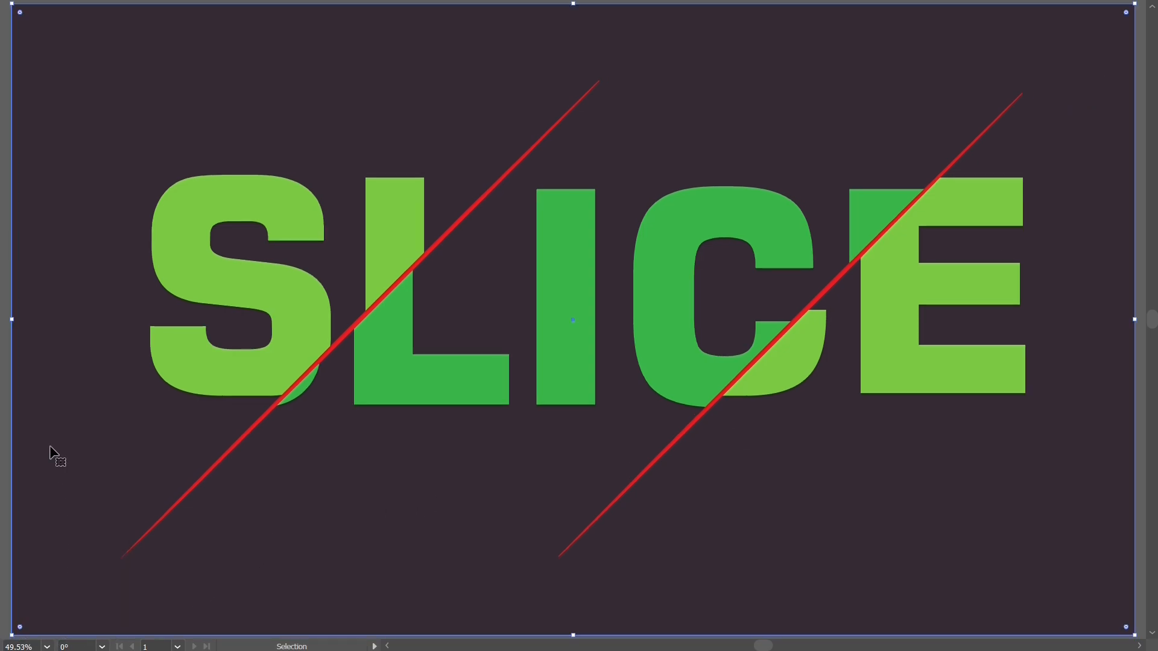
mouse_move(3, 416)
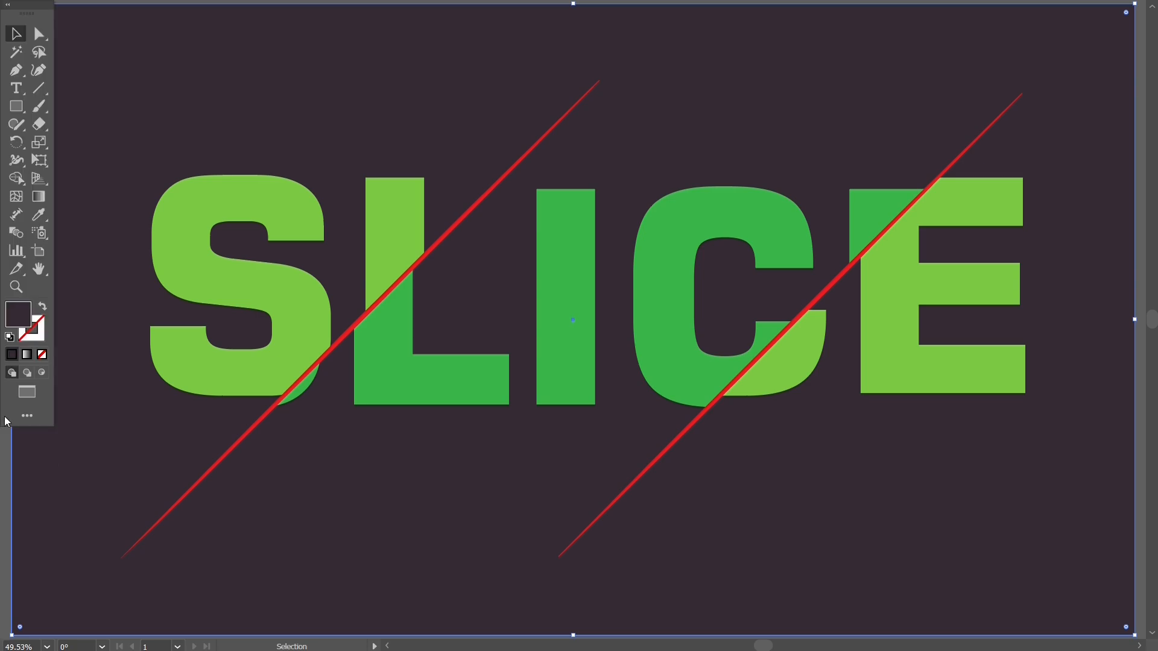
click(1143, 157)
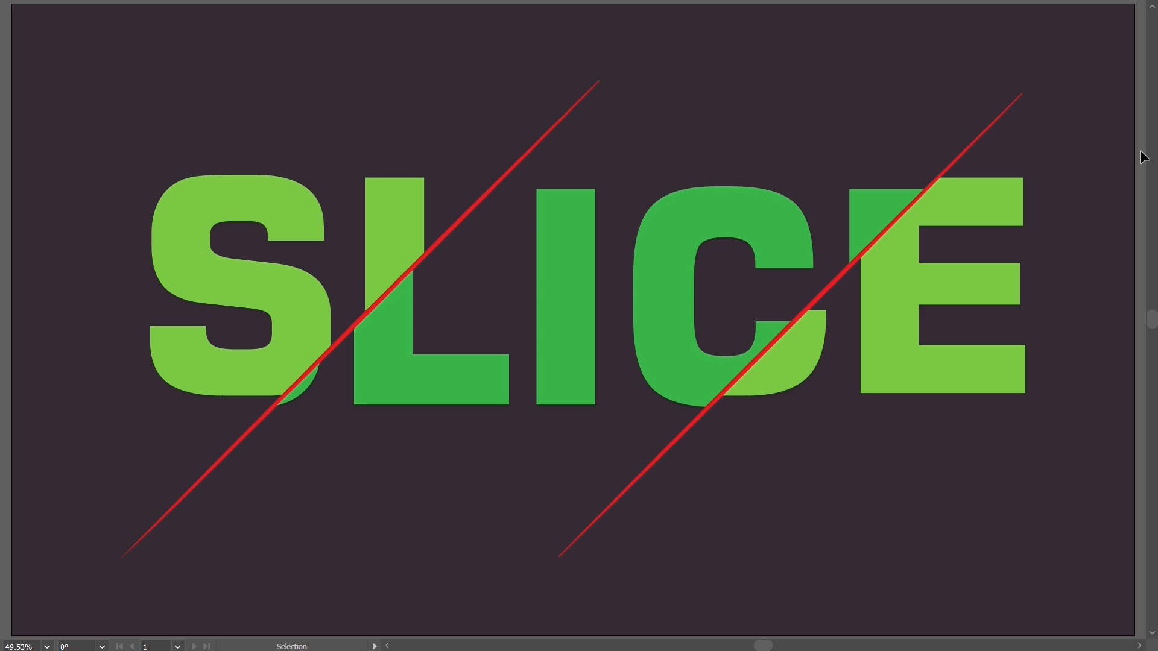